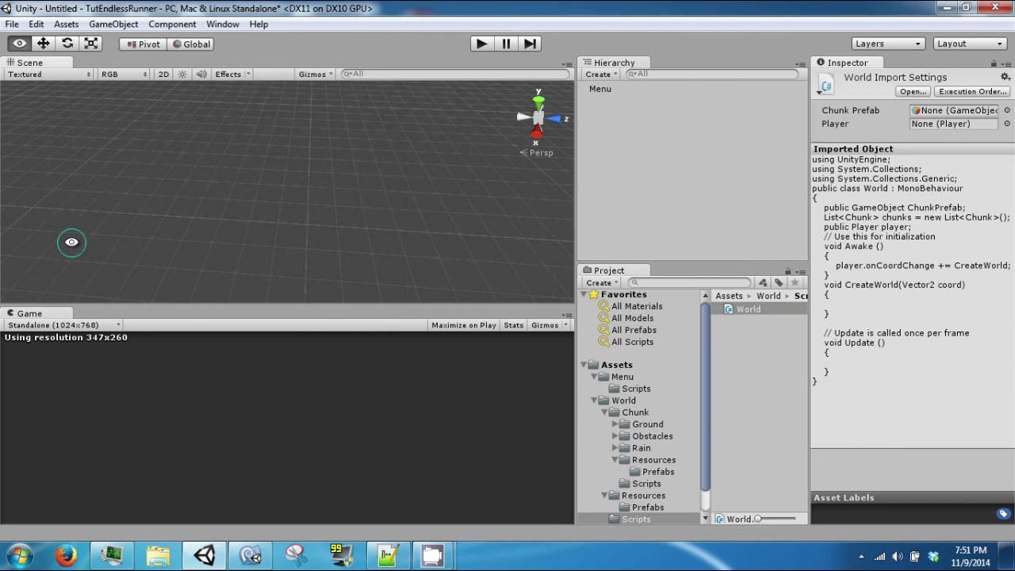
Step: Select the World script in the Project panel to preview its ChunkPrefab, Player and CreateWorld source
click(71, 242)
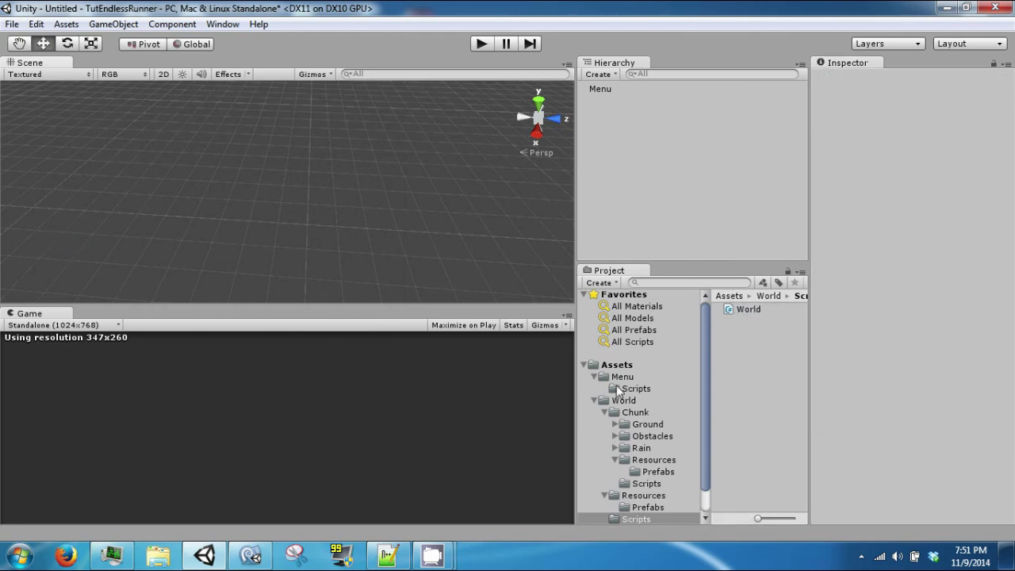
click(749, 309)
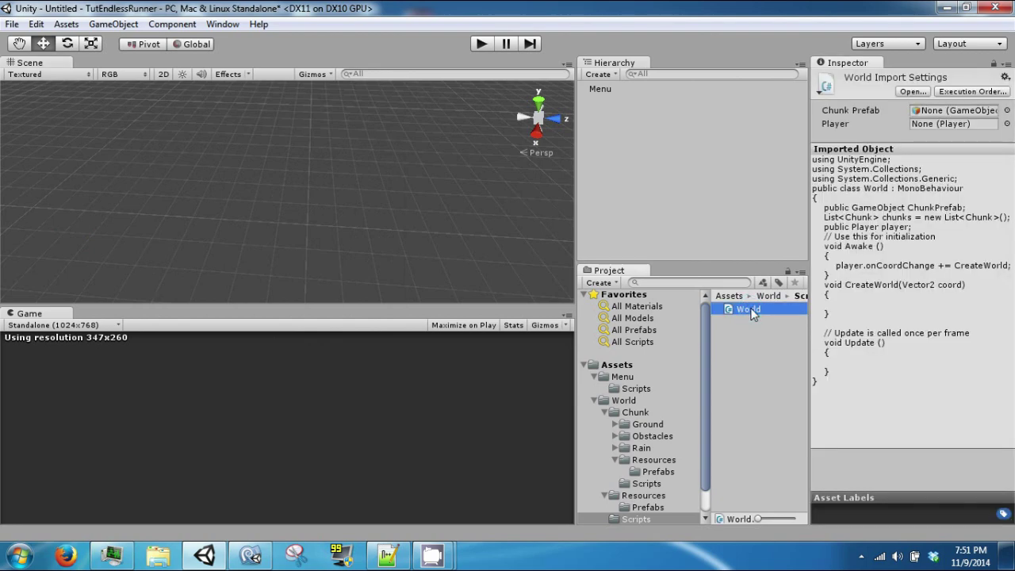
Step: Open World.cs in MonoDevelop and place the caret on the empty line inside CreateWorld
double_click(752, 315)
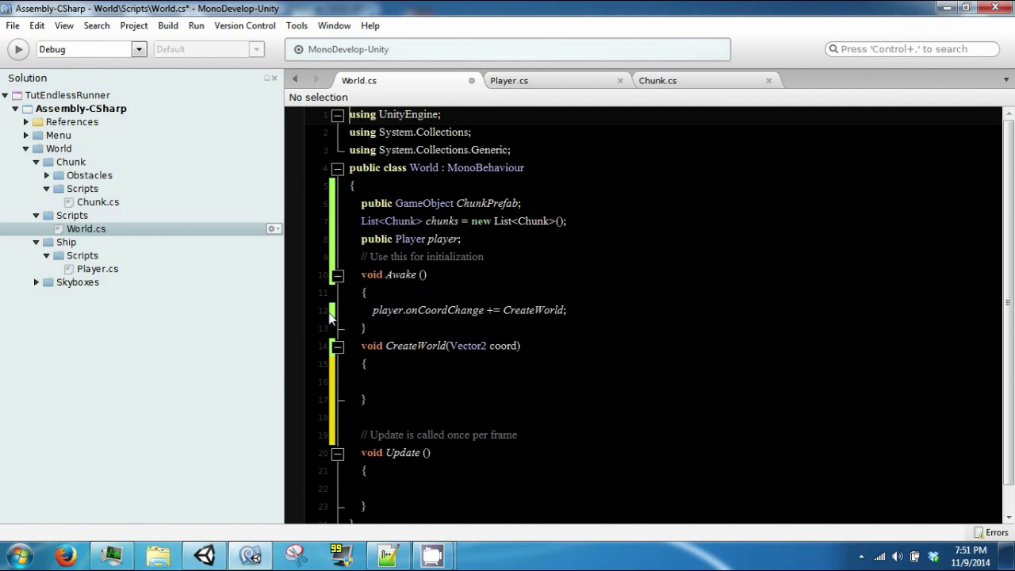
click(376, 346)
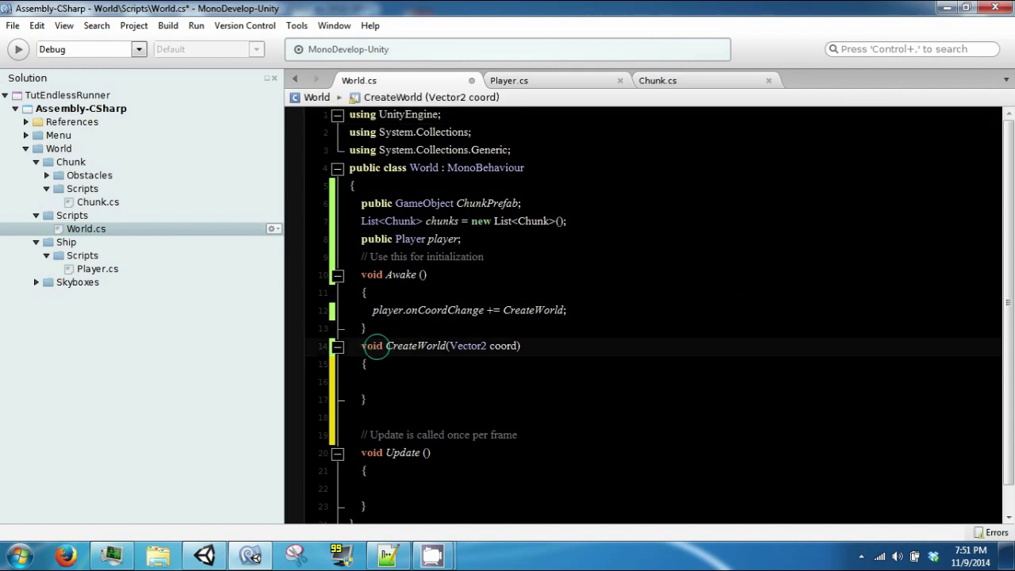
double_click(531, 310)
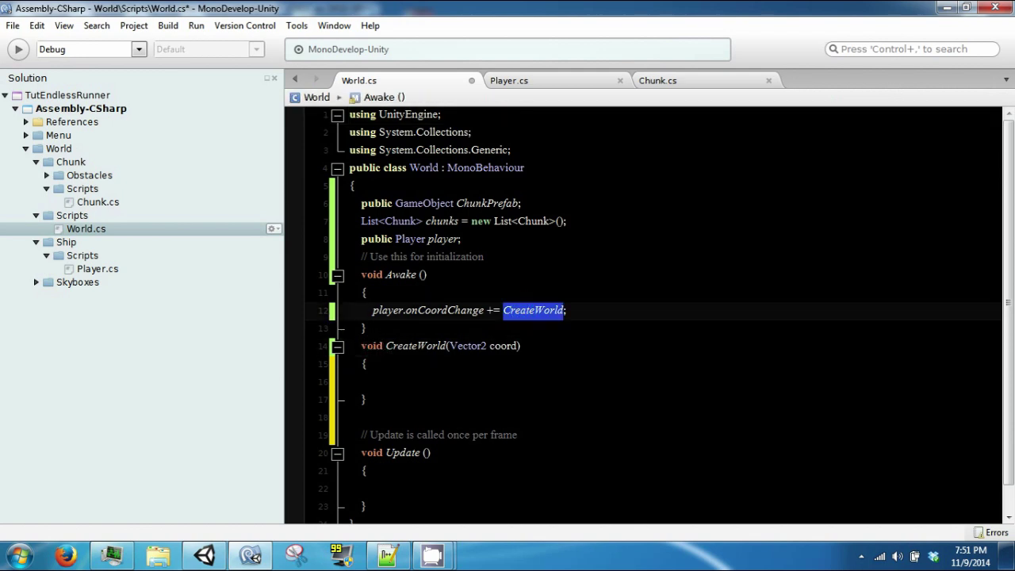
click(459, 381)
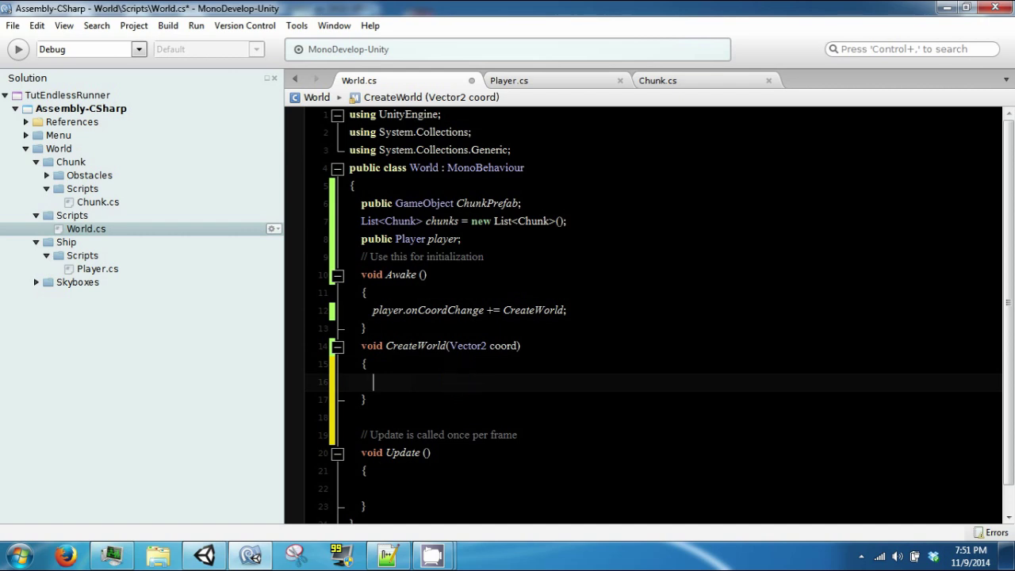
key(Down)
key(Up)
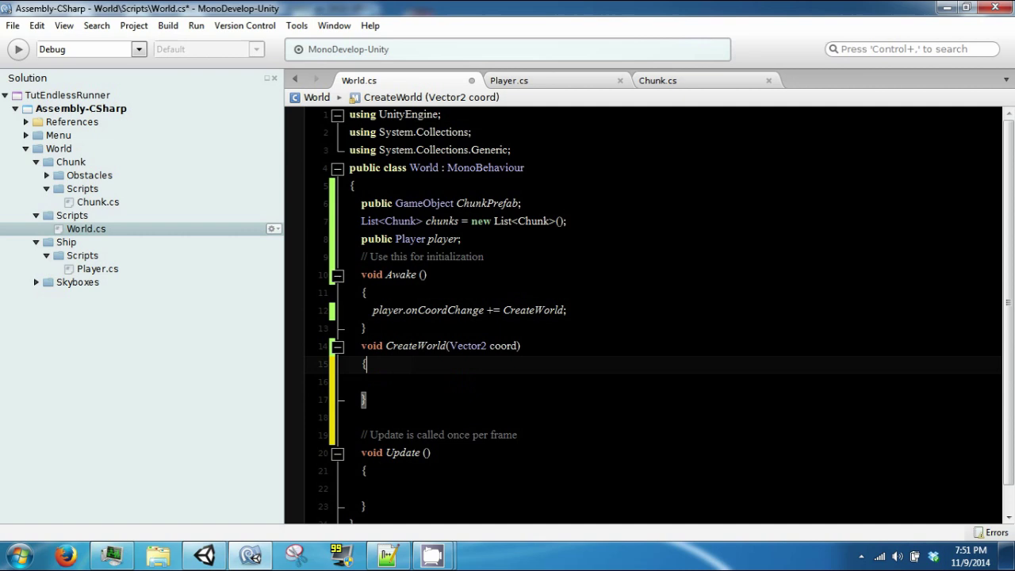
key(Up)
key(Down)
key(Down)
key(Down)
key(Down)
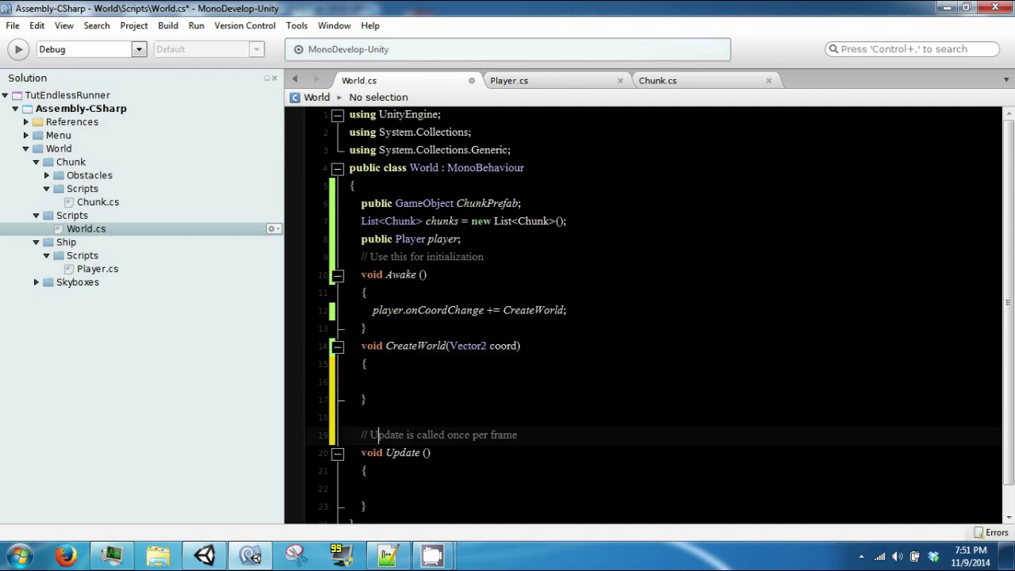
key(Up)
key(Up)
key(Up)
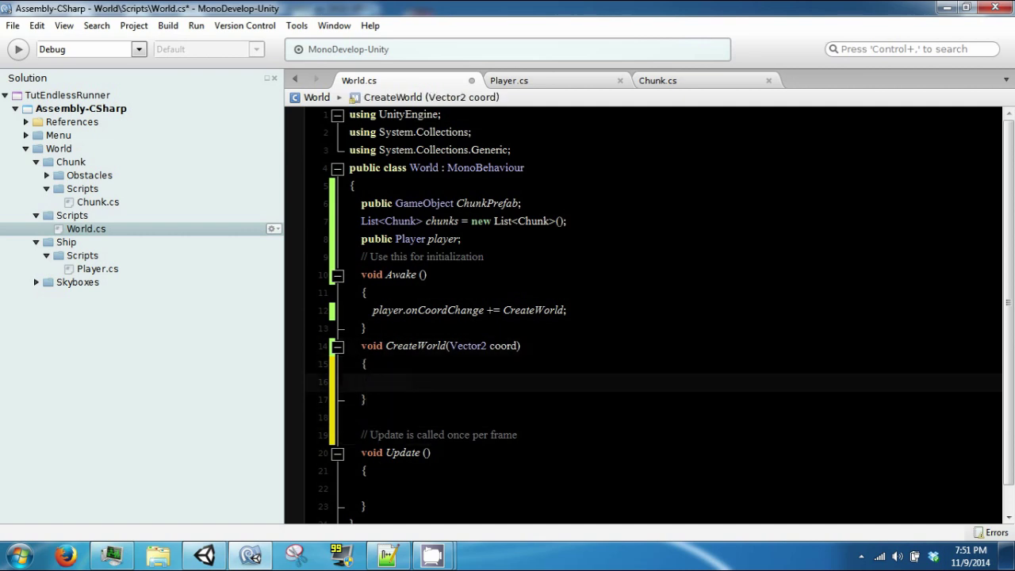
Step: Write the x loop for(float x = coord.x -1; x < coord.x +1; x++) with an empty braced body
text(for)
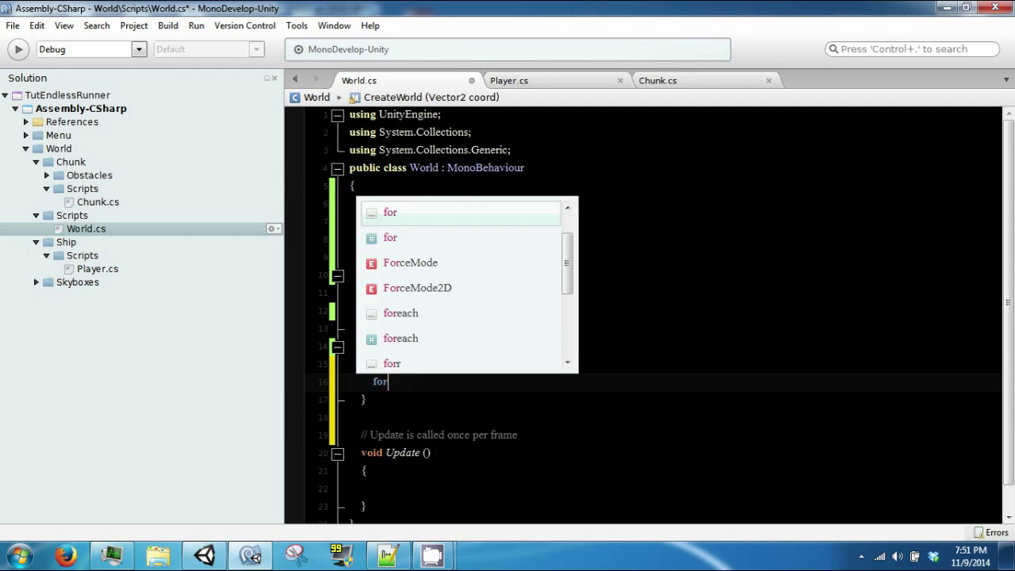
text((float )
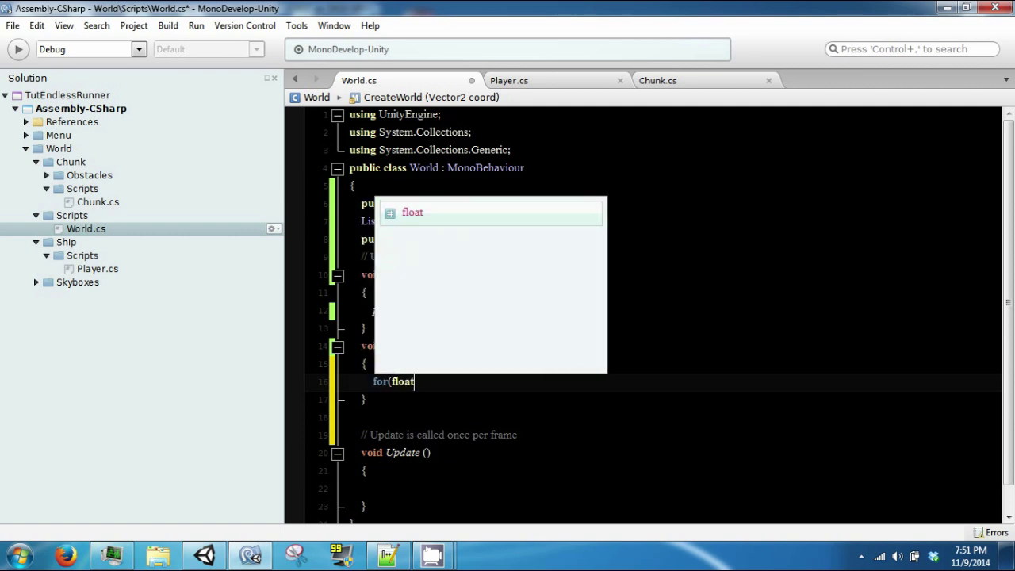
text(x =)
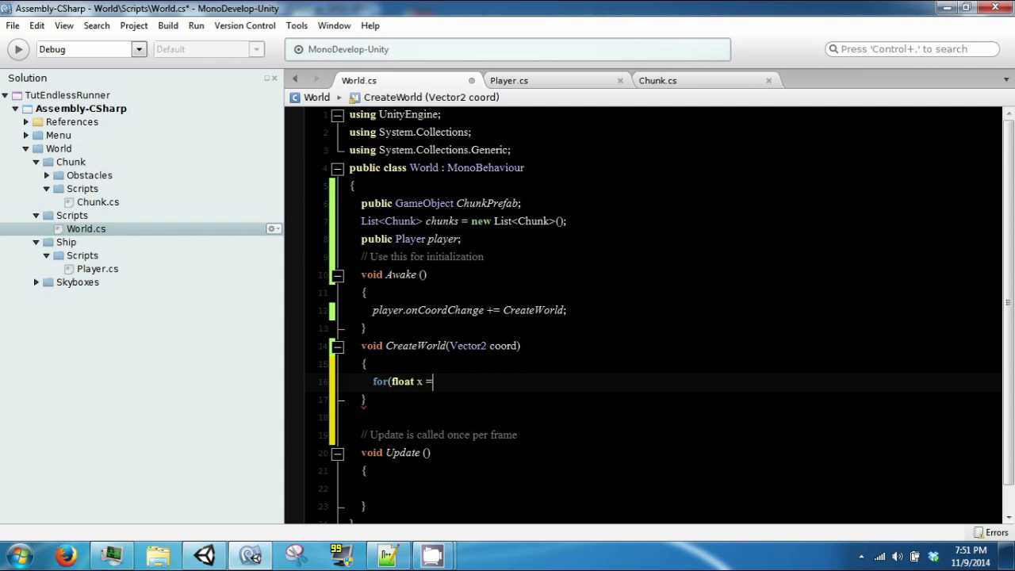
text( coord.)
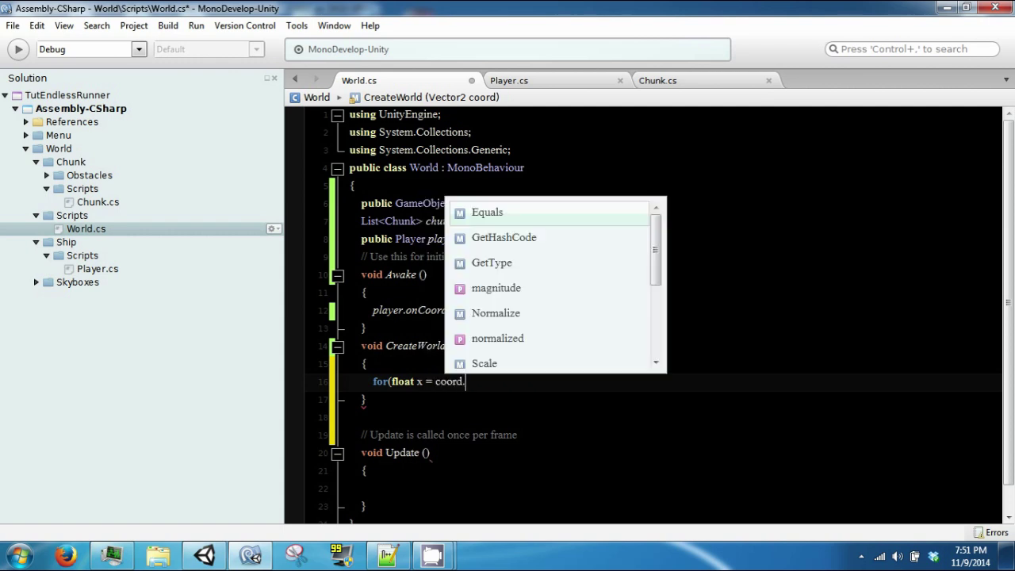
text(x -1)
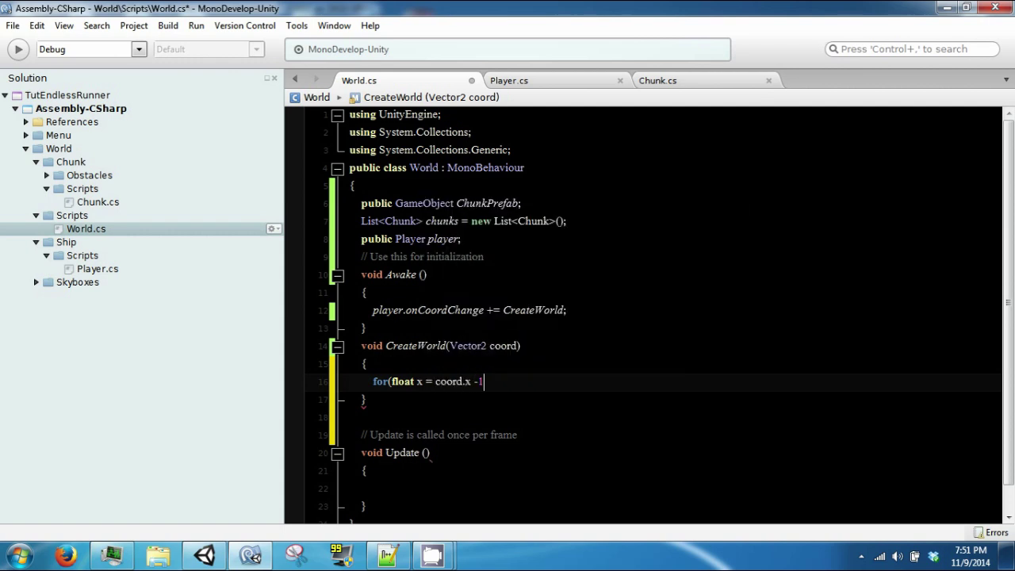
text(;x <)
text(coord)
text(s)
text(.)
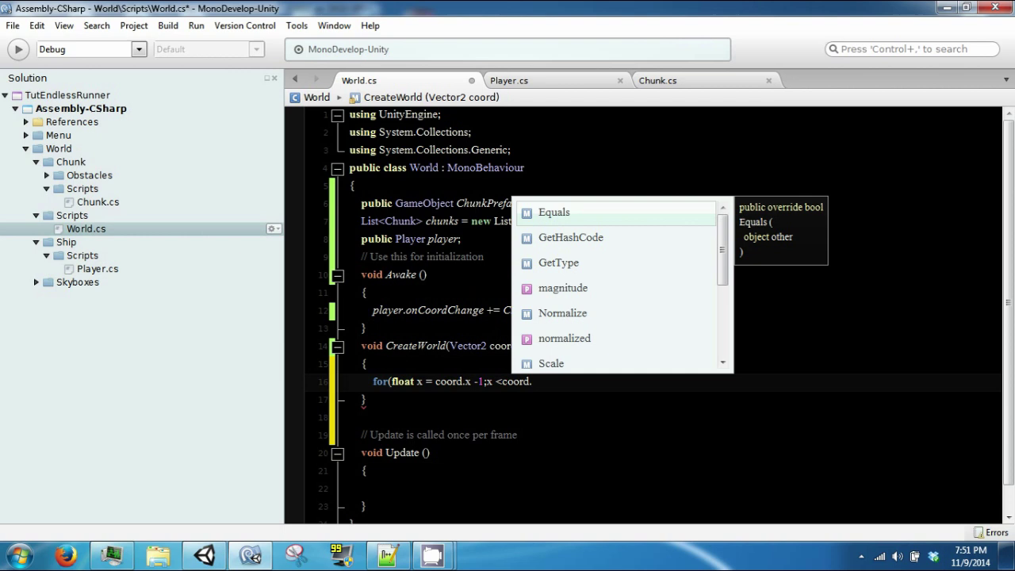
text(x +1)
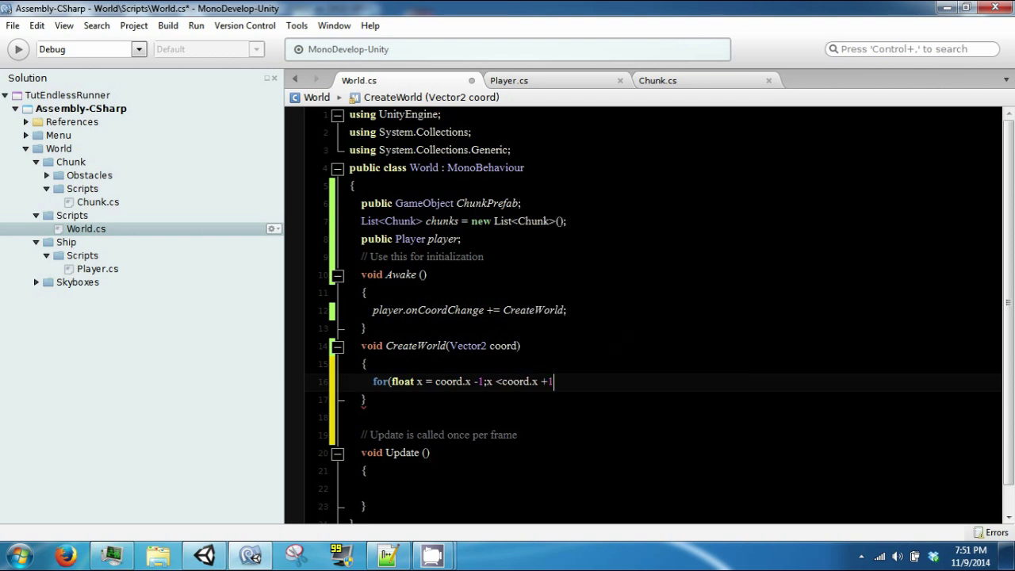
text(;x++)
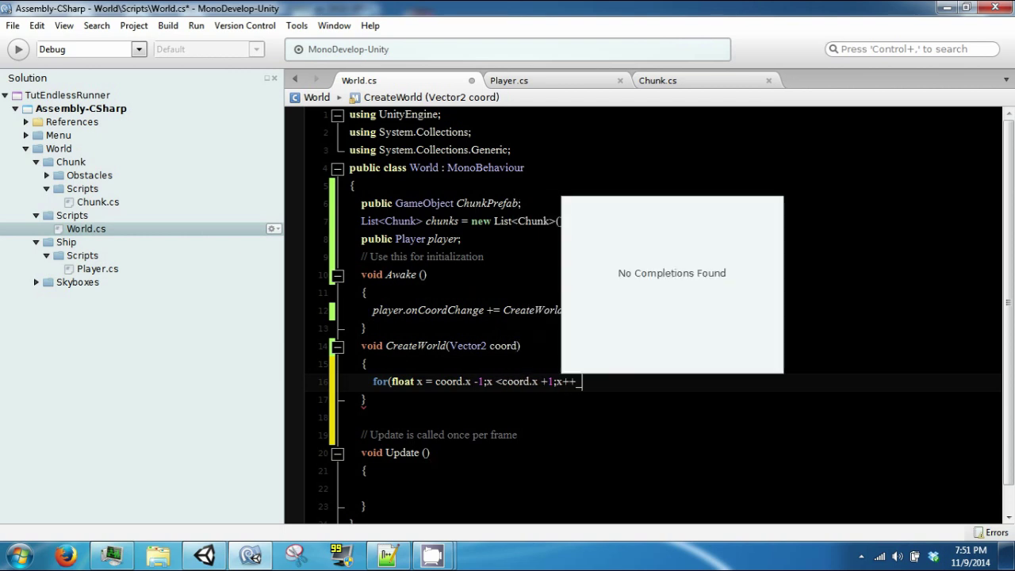
text())
key(Return)
text({)
key(Return)
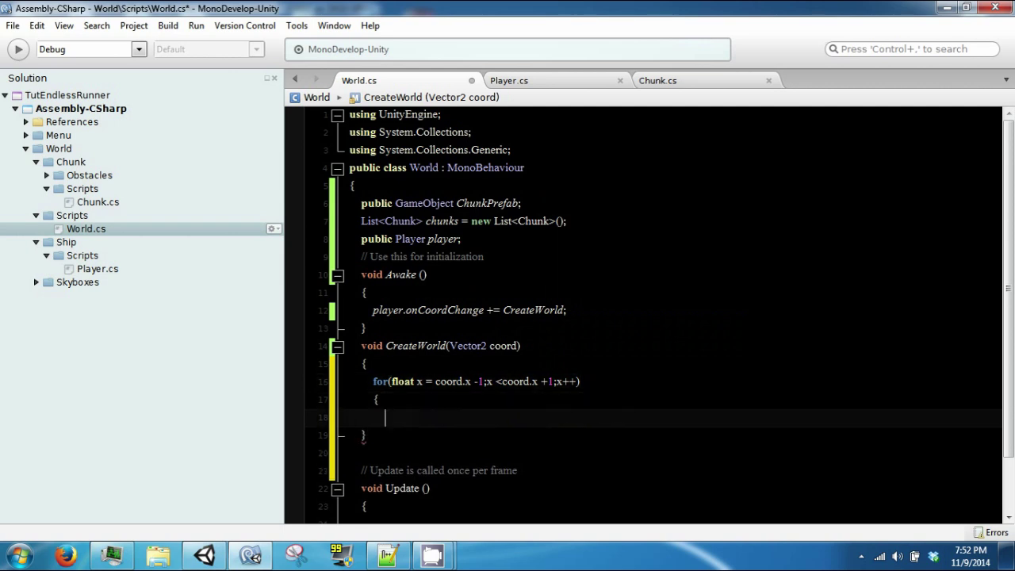
text(})
key(Left)
key(Return)
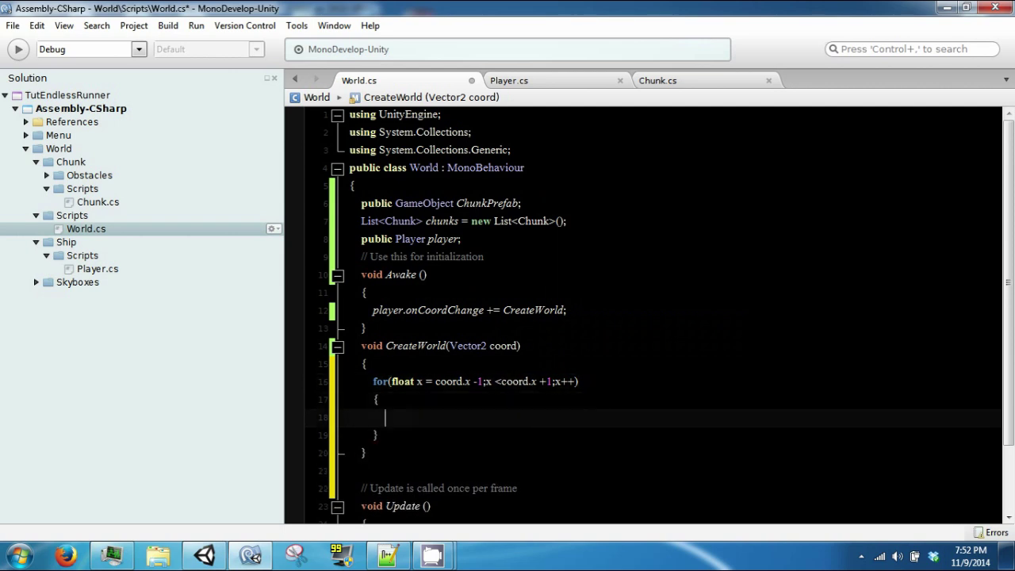
Step: Inside the x loop, type the inner header for(float y = coord.y; y < coord.y+1; y++)
click(508, 341)
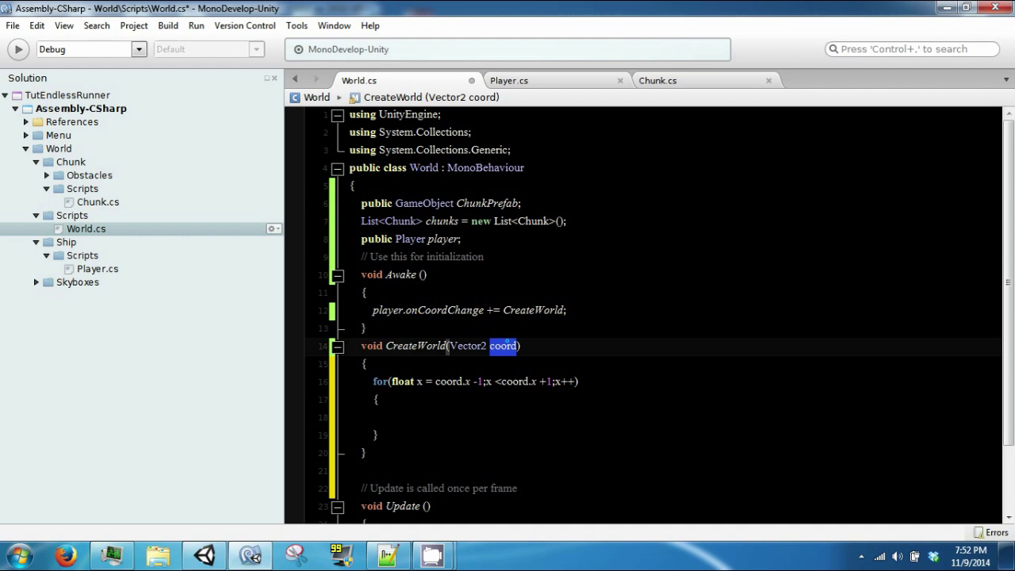
click(467, 408)
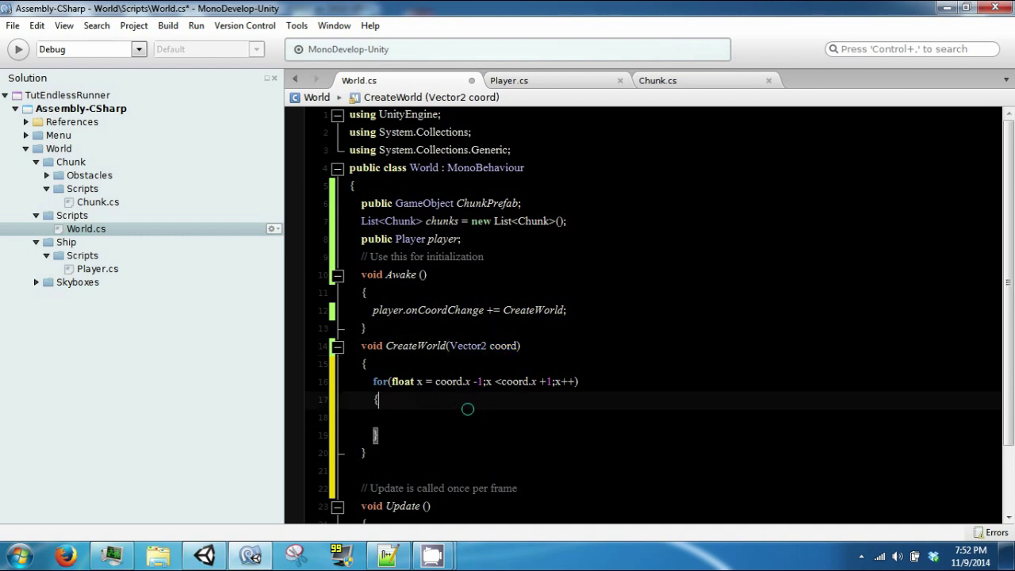
click(467, 410)
text(flo)
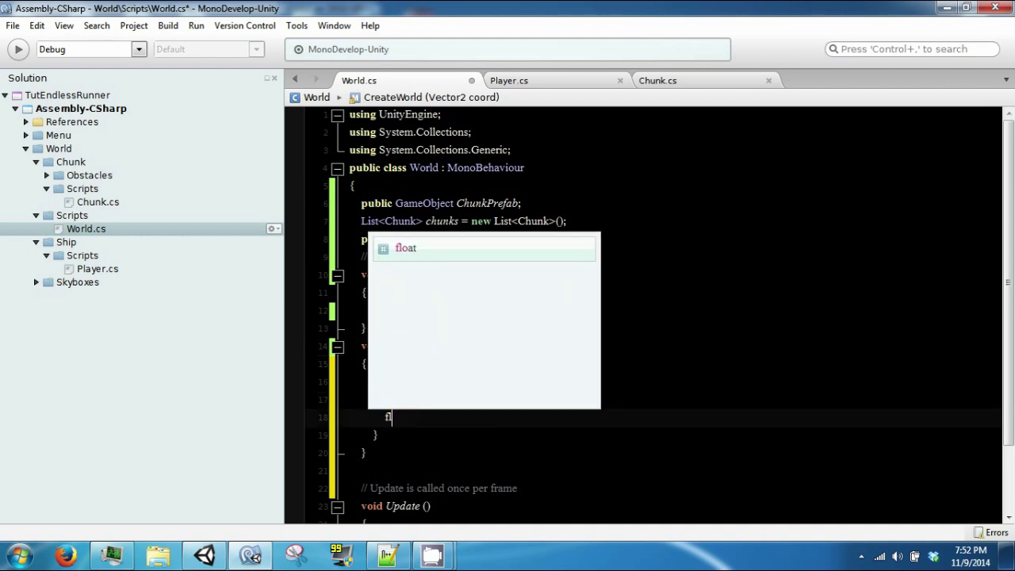
key(BackSpace)
key(BackSpace)
text(or(fl)
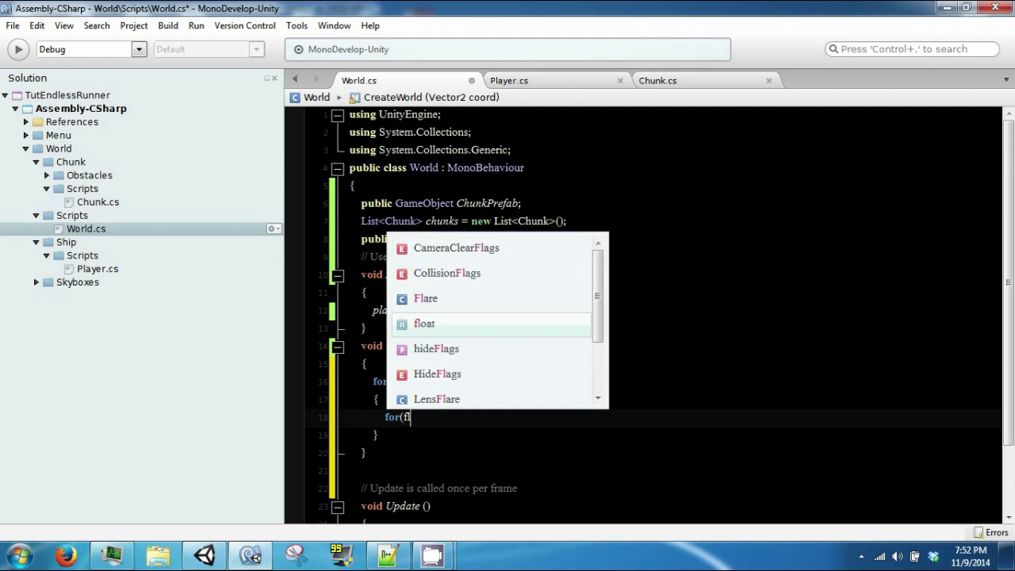
text(oat y)
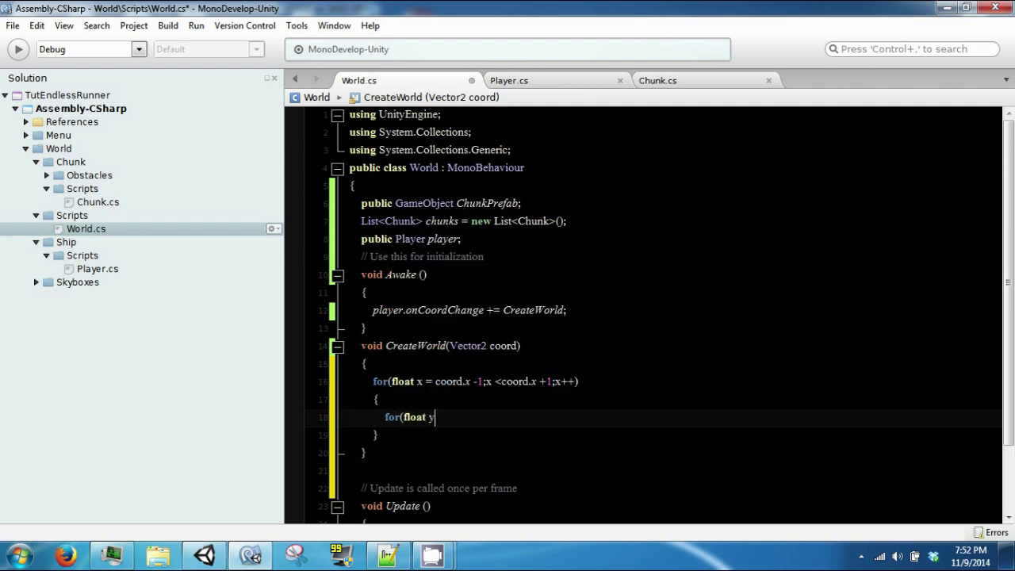
text( = c)
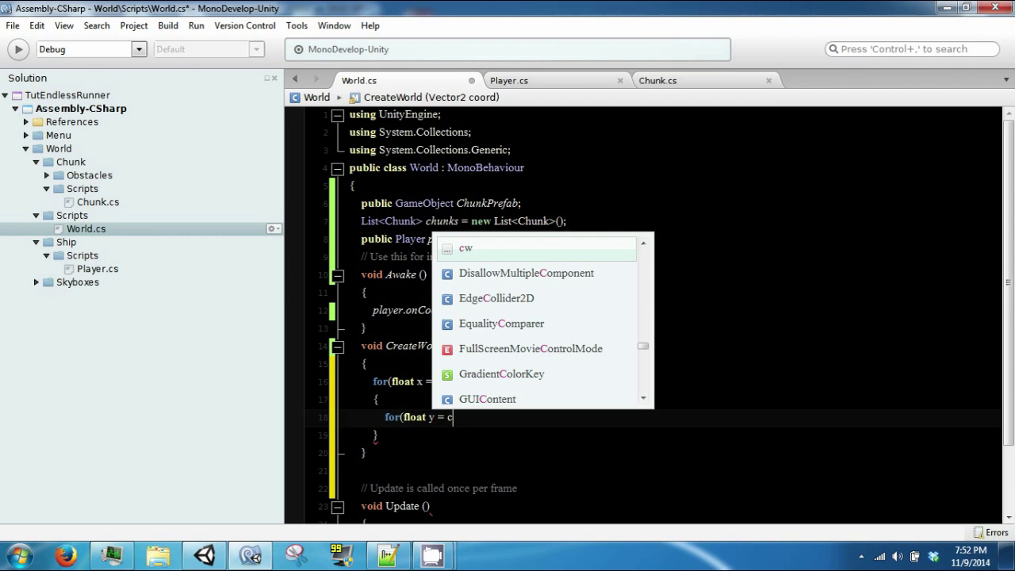
text(oord.y)
key(Escape)
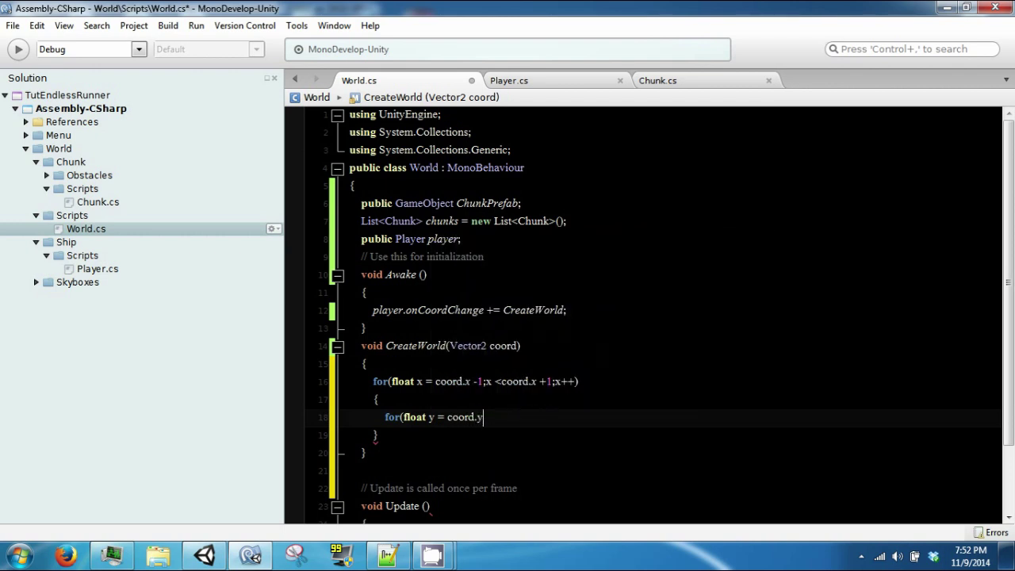
text(; y)
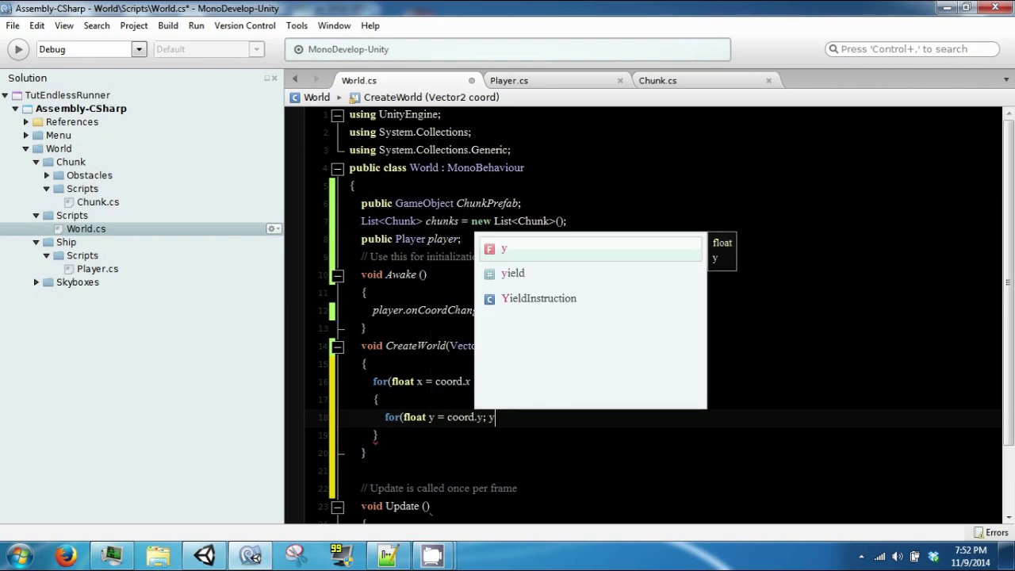
text(<coord.y)
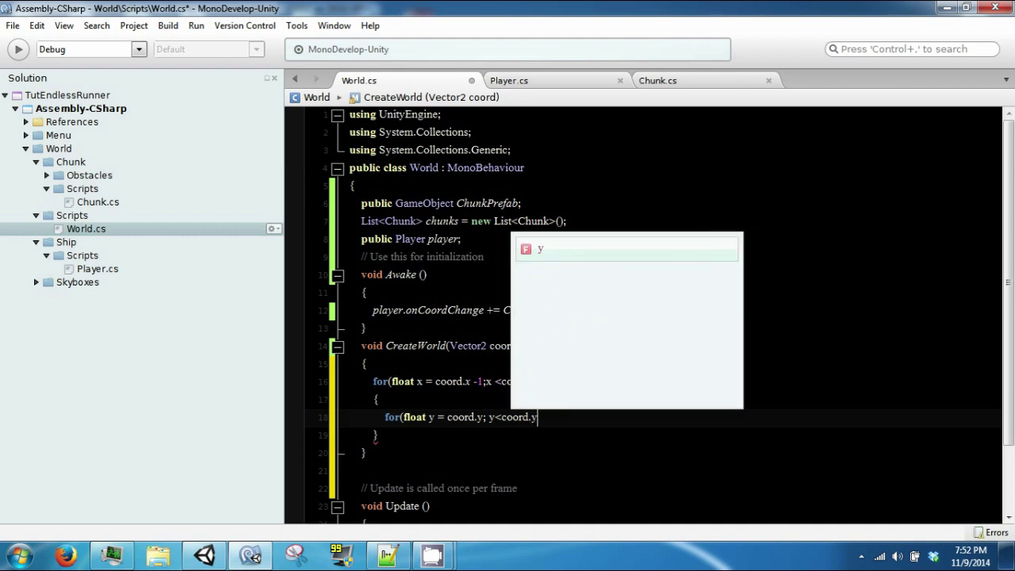
key(Escape)
text(+1;)
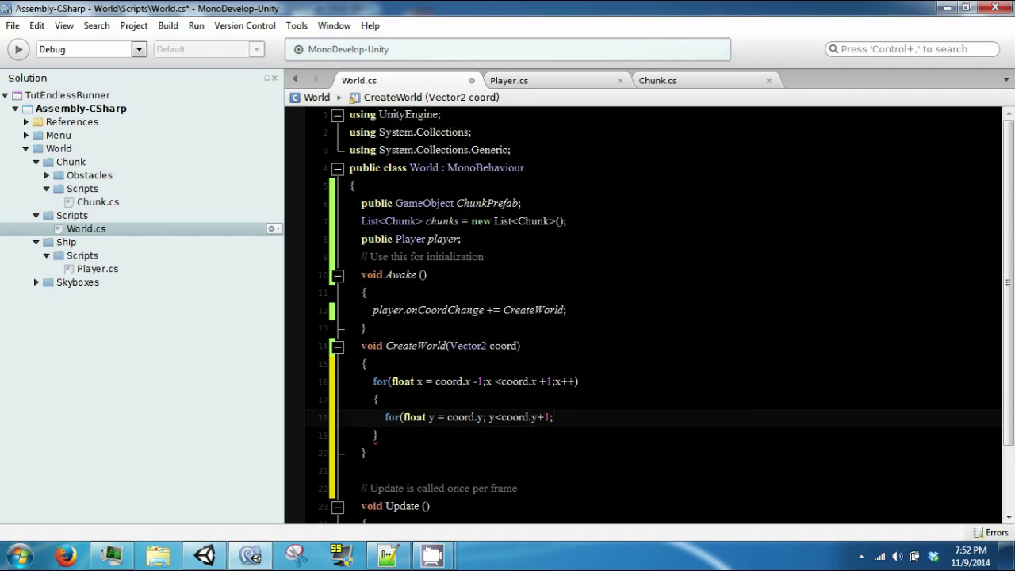
text(y++))
key(Return)
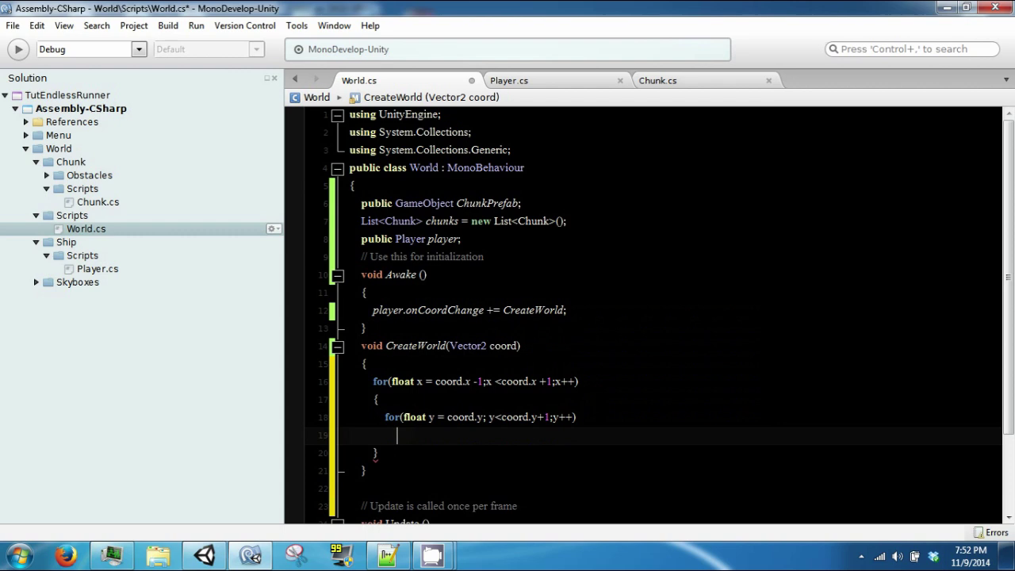
Step: Give the y loop an empty braced body and check its coord.y bound
text({)
key(Return)
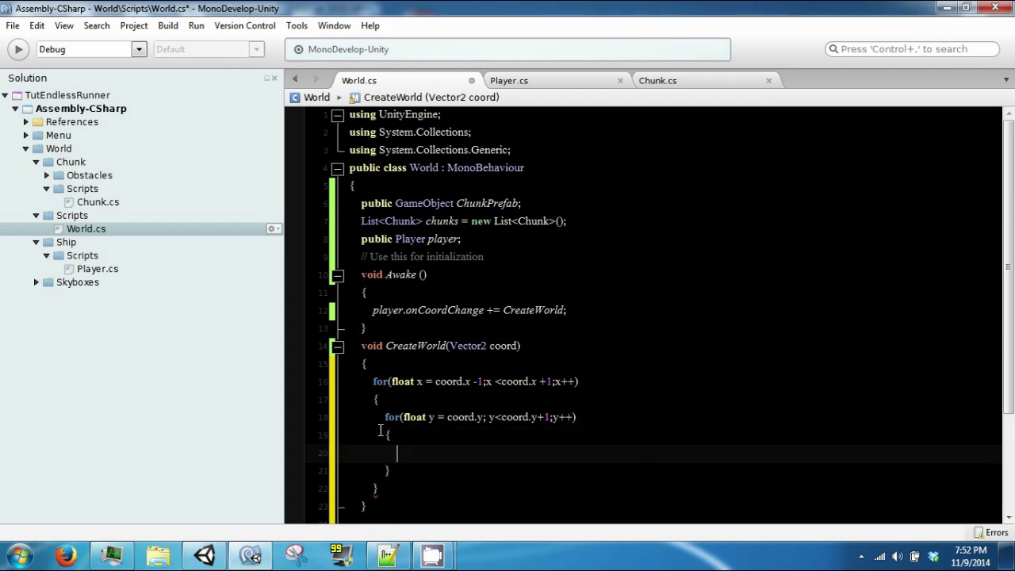
click(478, 417)
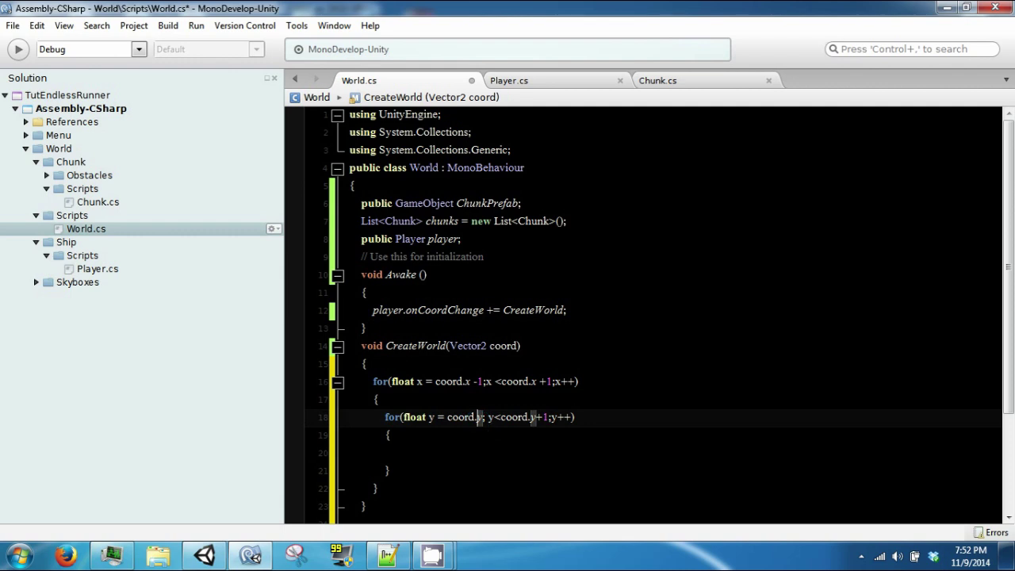
drag(479, 417, 484, 417)
click(473, 452)
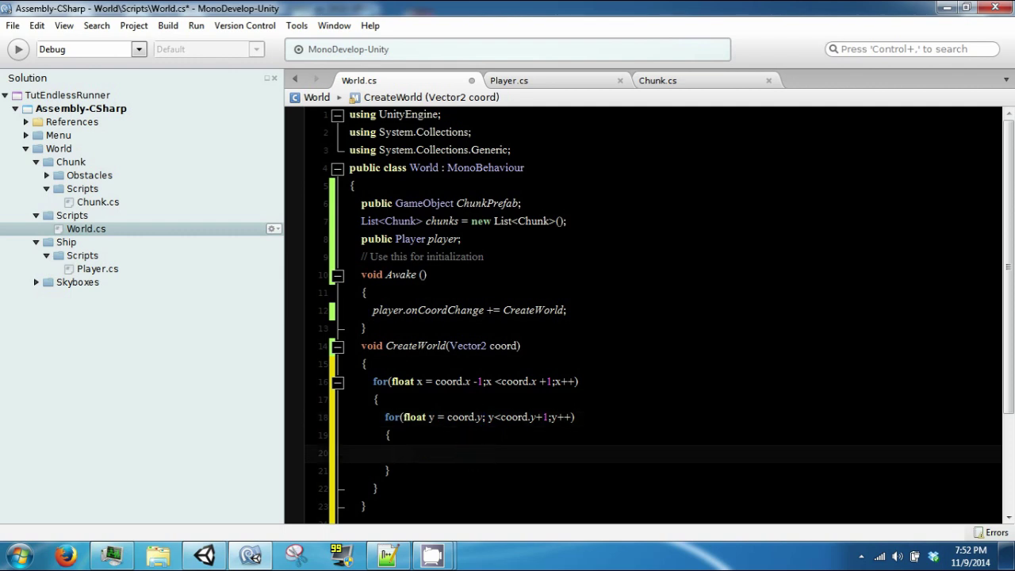
key(Down)
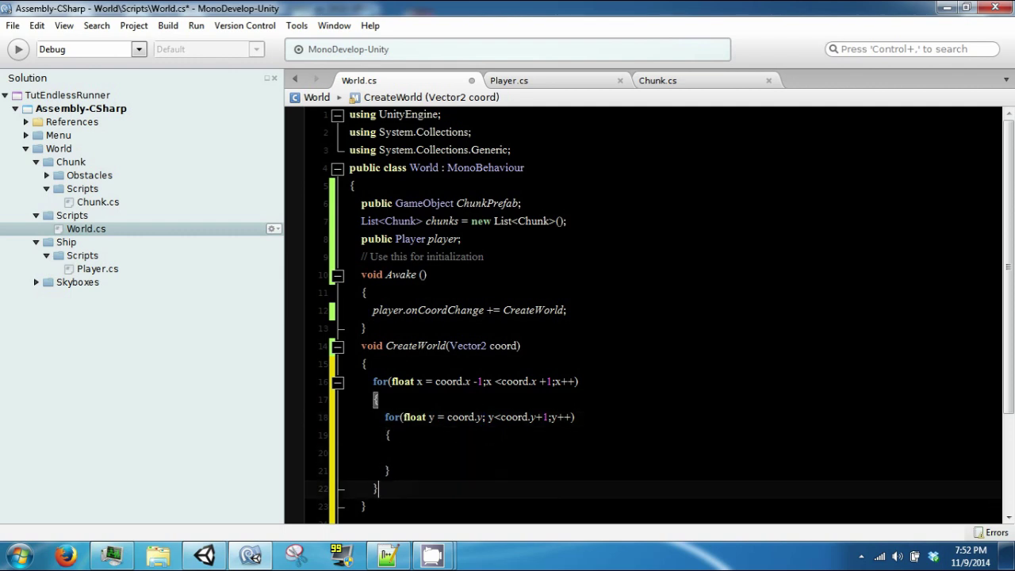
Step: Delete the unused Update method and its comment below CreateWorld
scroll(642, 317, down, 1)
key(Up)
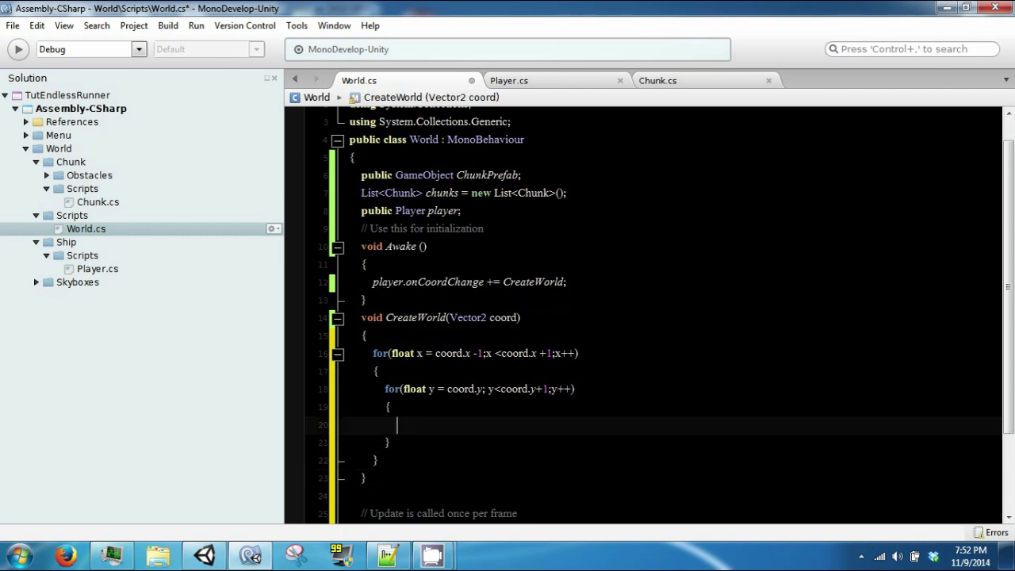
key(Down)
key(Down)
key(Down)
key(Down)
key(Down)
key(Down)
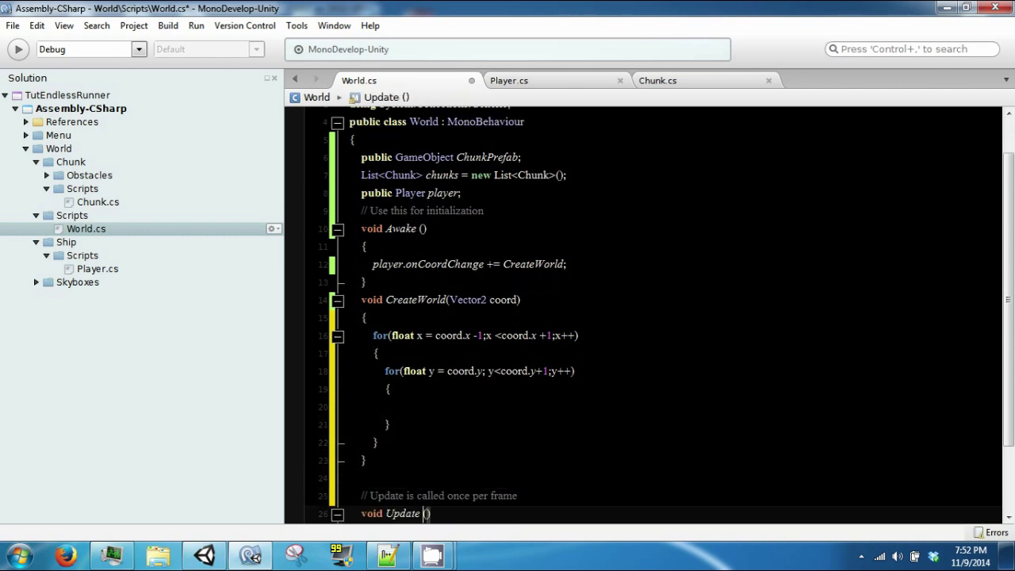
key(Down)
key(Down)
key(Down)
key(Down)
key(Down)
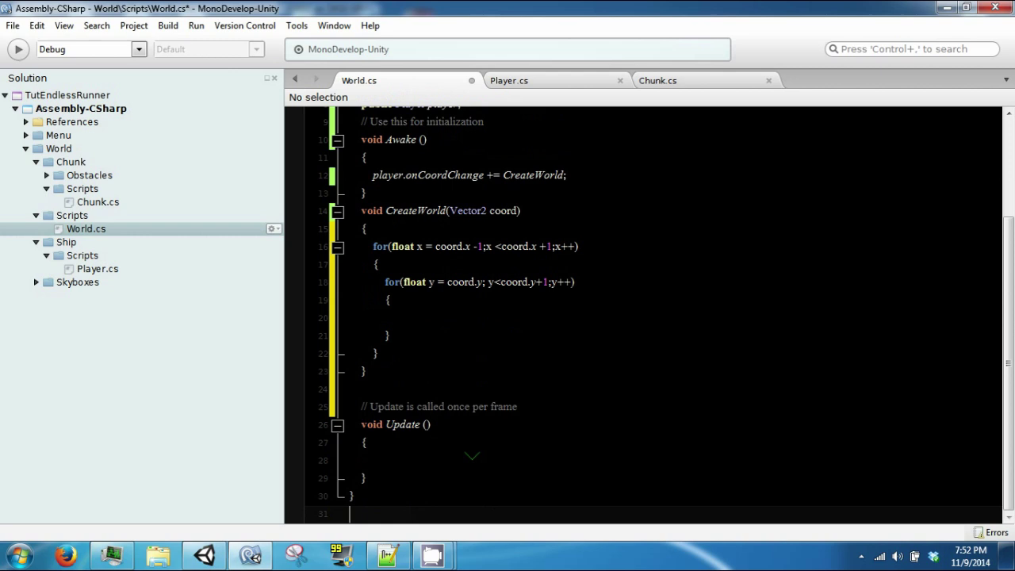
right_click(416, 480)
click(415, 474)
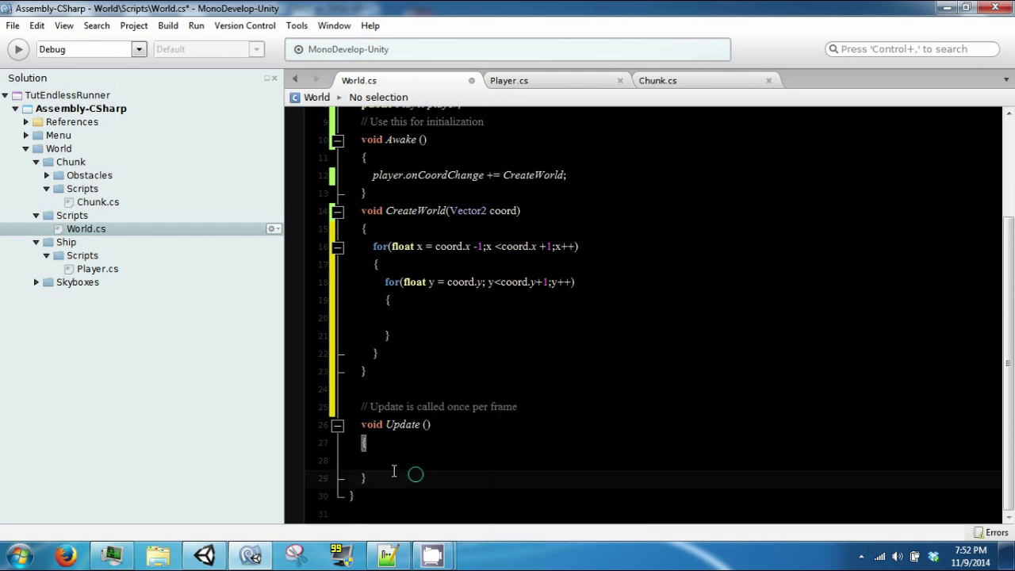
mouse_move(414, 473)
mouse_down()
mouse_move(389, 468)
mouse_move(357, 407)
mouse_up()
key(Delete)
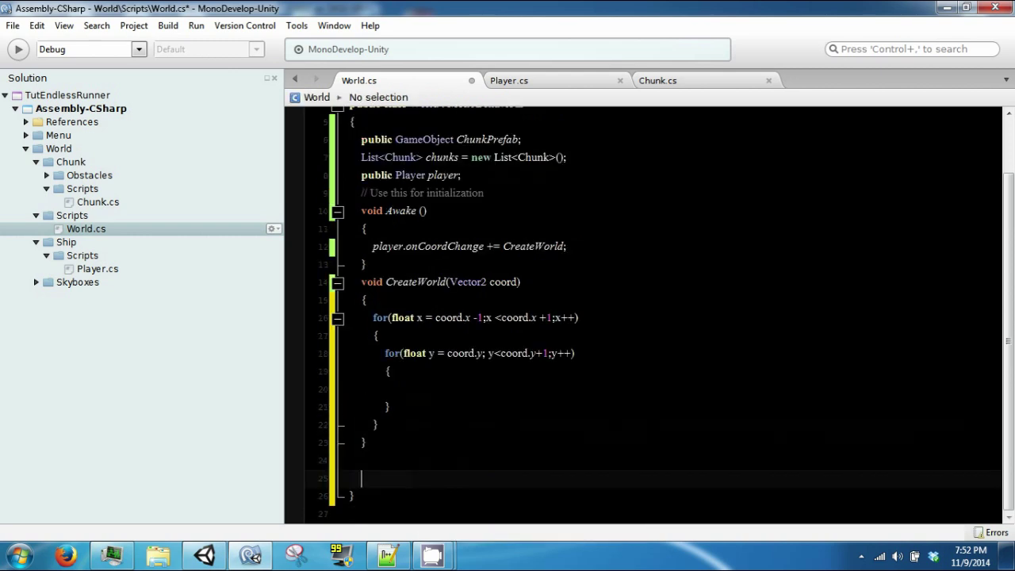
text(if)
key(BackSpace)
key(BackSpace)
Step: Declare the method bool DoesCoordExist(Vector2 coord) with an opening brace
text(bool Doe)
text(sC)
text(oord)
text(Exist()
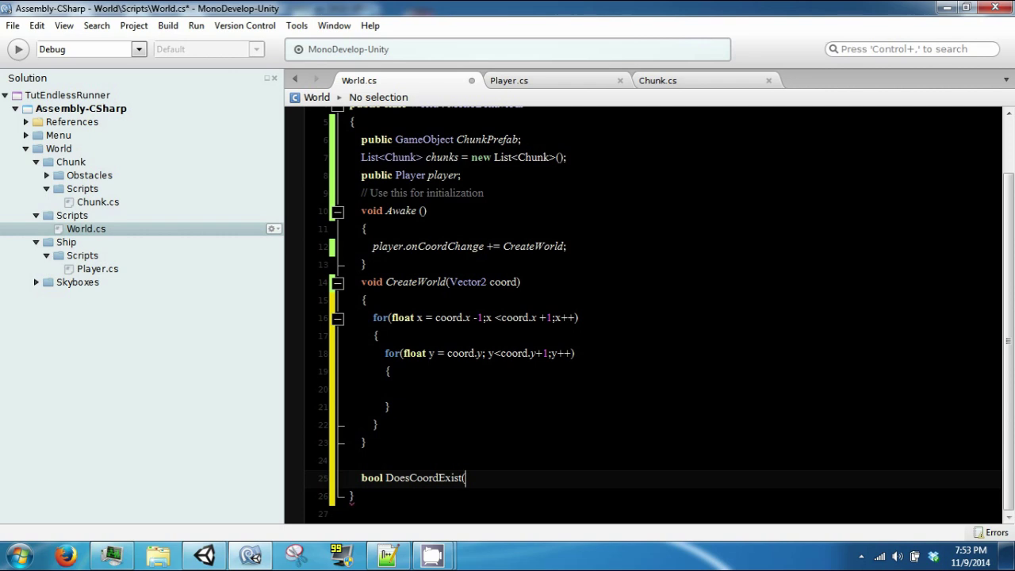
text(ve )
text(coord)
text())
key(Return)
text({)
key(Return)
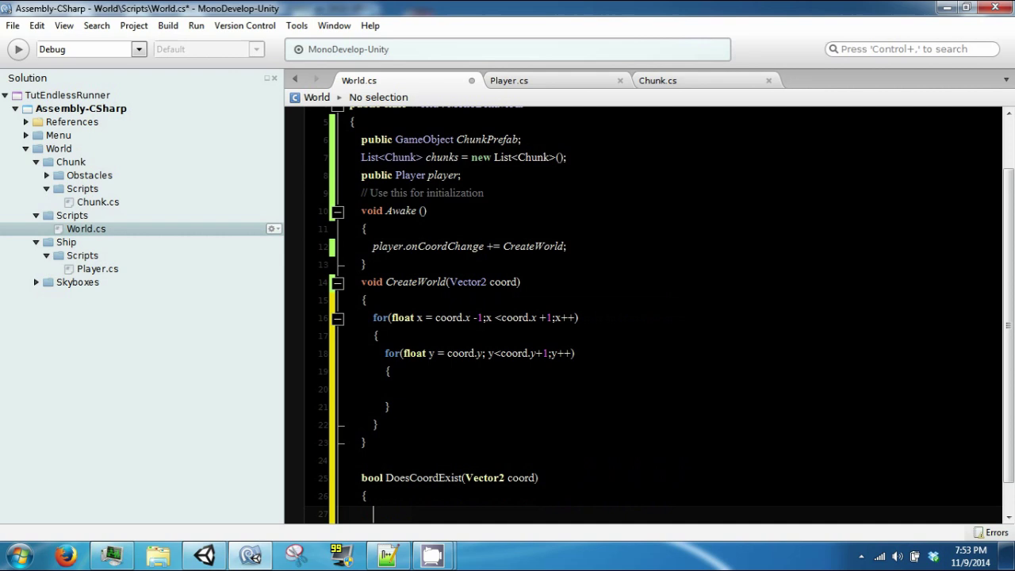
Step: Add a foreach(Chunk c in chunks) loop inside DoesCoordExist
text(fo)
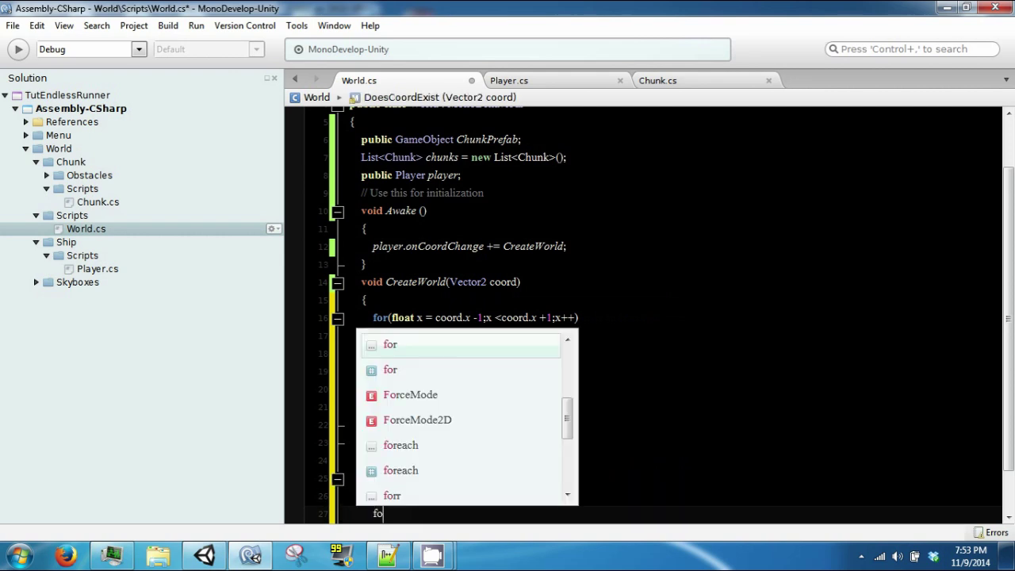
text(reach()
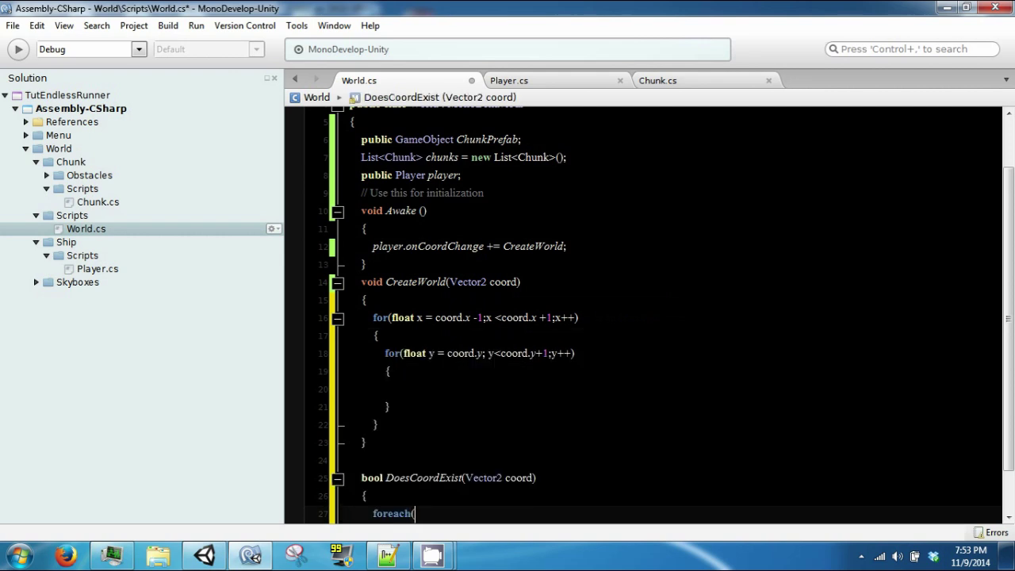
text(Chunk c)
text( in Chunk)
key(Return)
text())
key(BackSpace)
key(BackSpace)
key(BackSpace)
key(BackSpace)
key(BackSpace)
text(chun)
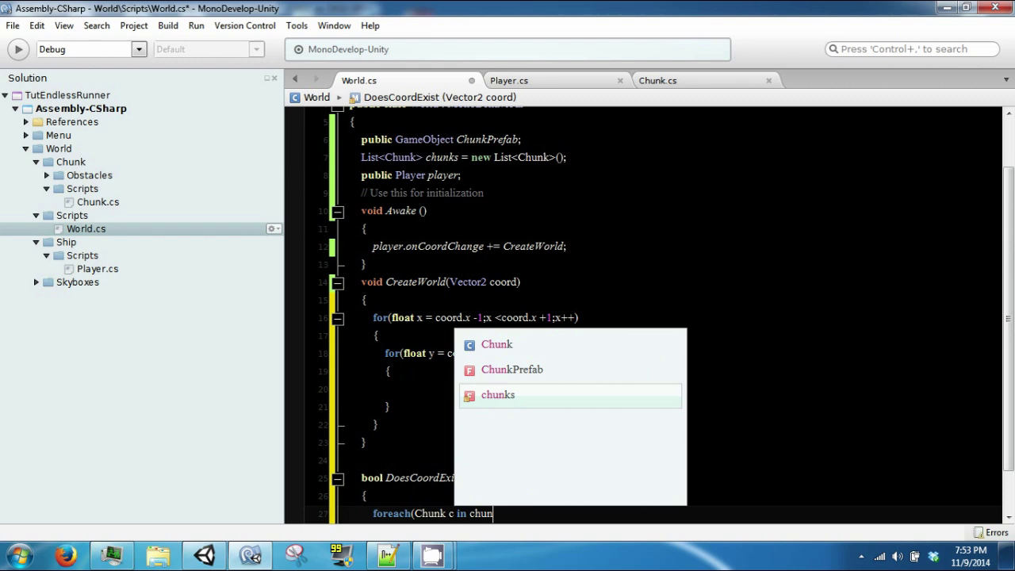
text(ks))
key(Return)
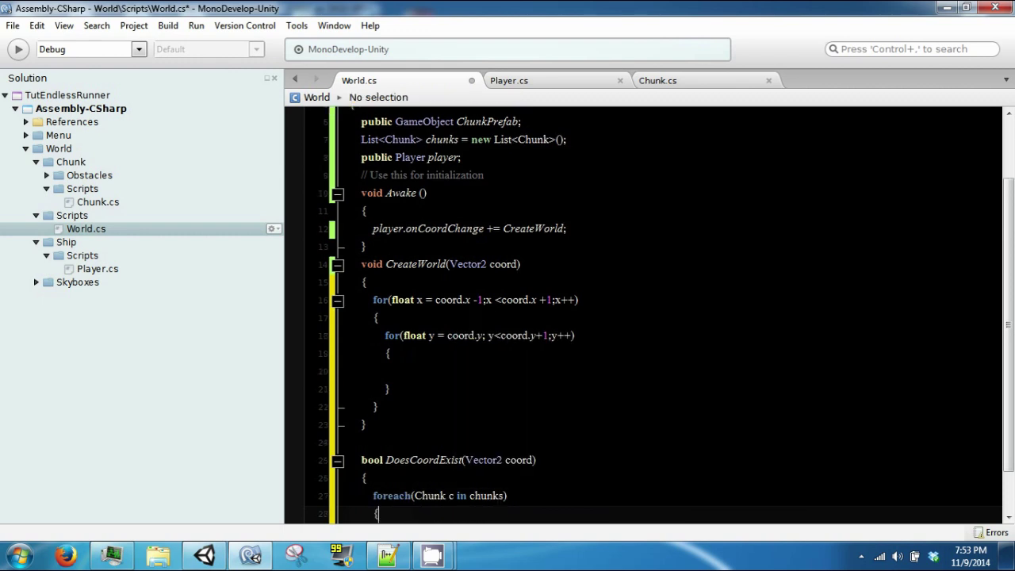
Step: Inside the foreach, add if(c.coord.x == coord.x && c.coord.y == coord.y) with a braced block
text({)
key(Return)
text(})
key(Return)
text(if)
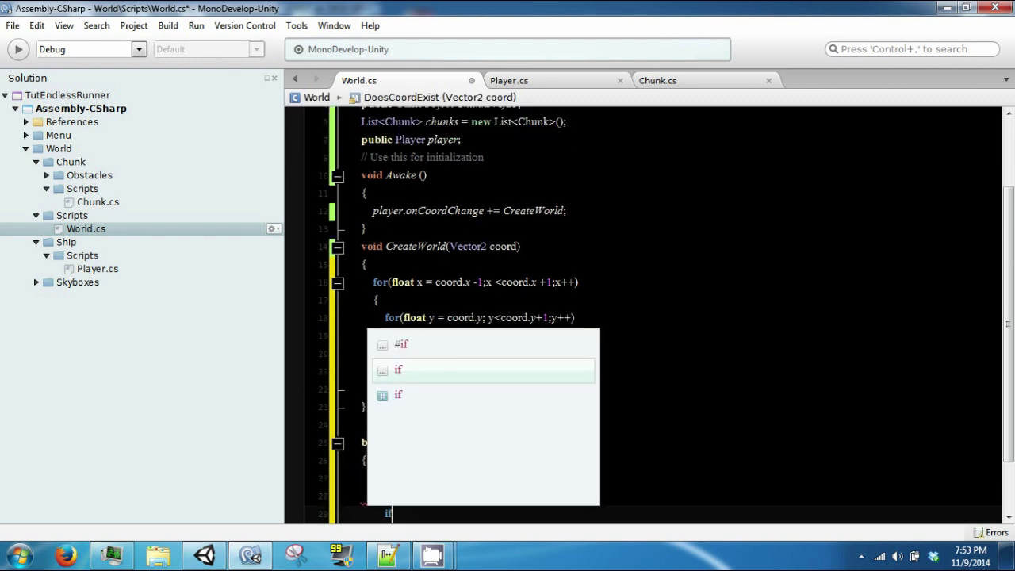
text((c.co)
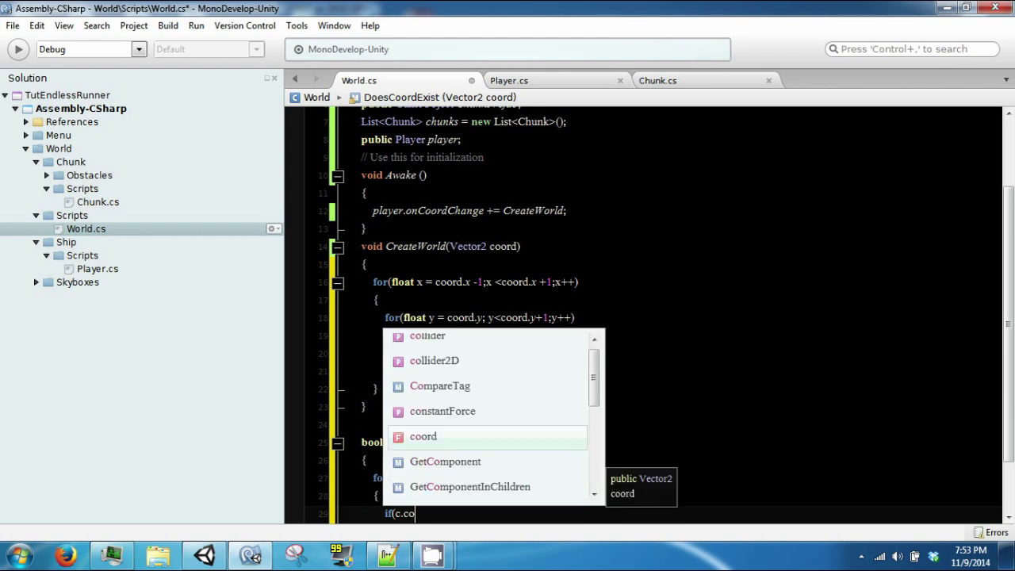
text(ord.x =)
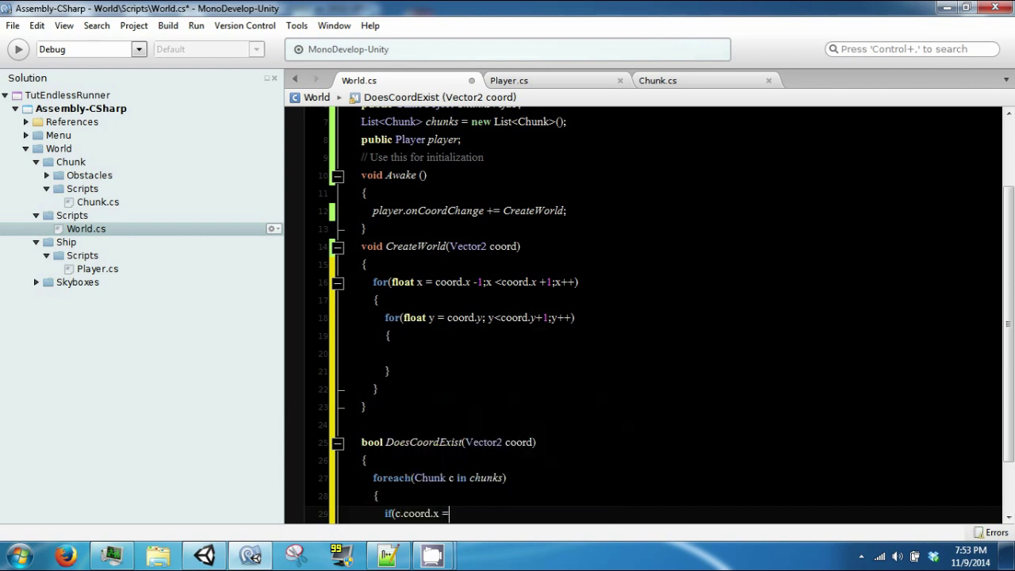
text(= coo)
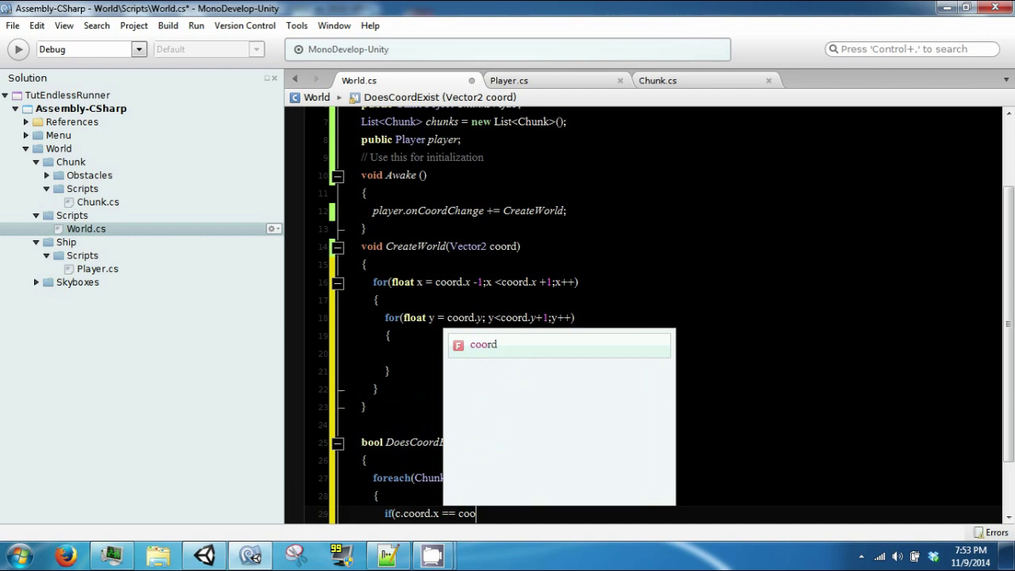
text(rd.x )
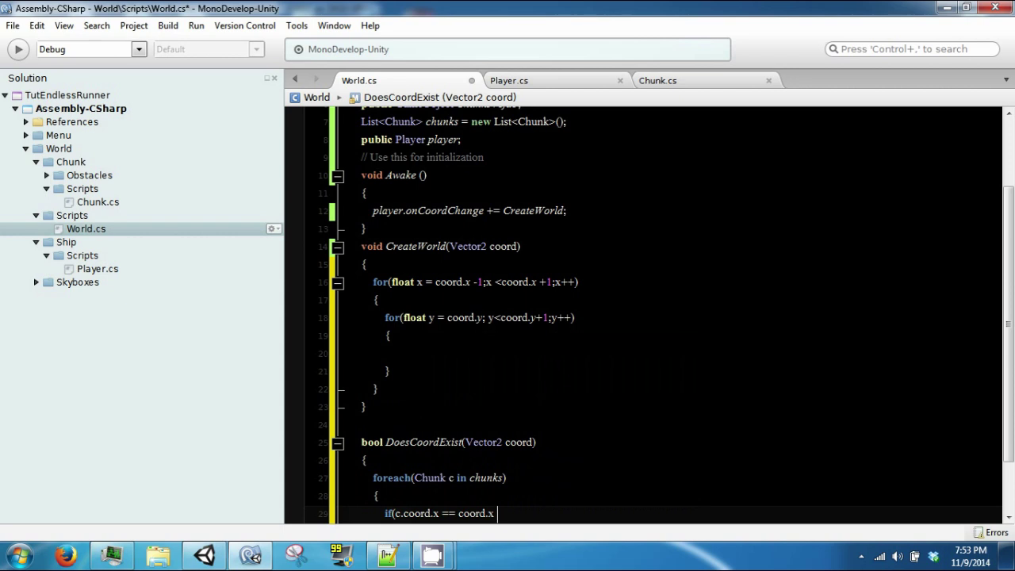
text(&&)
text( c.)
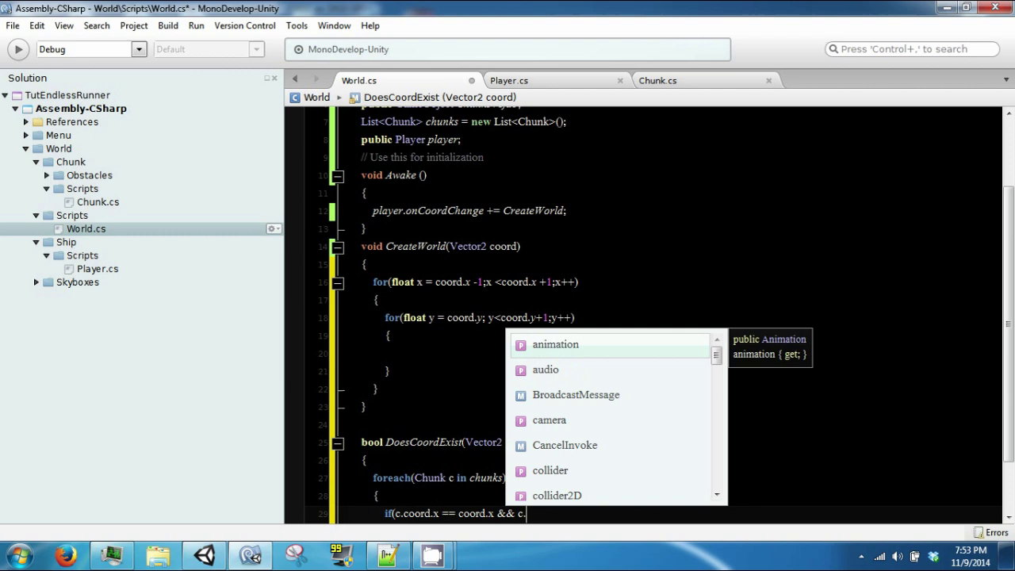
text(coord.y )
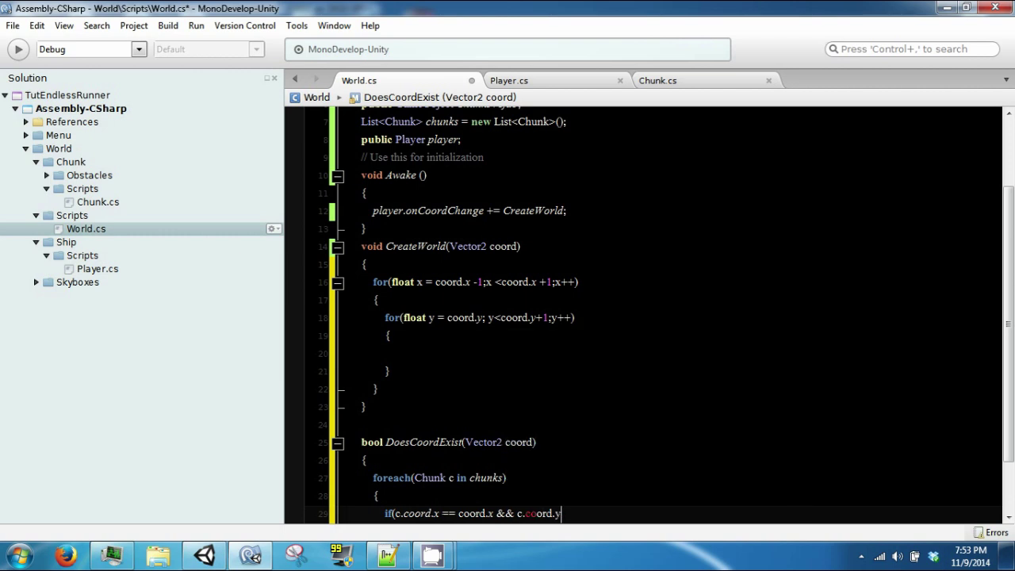
text(==)
click(361, 407)
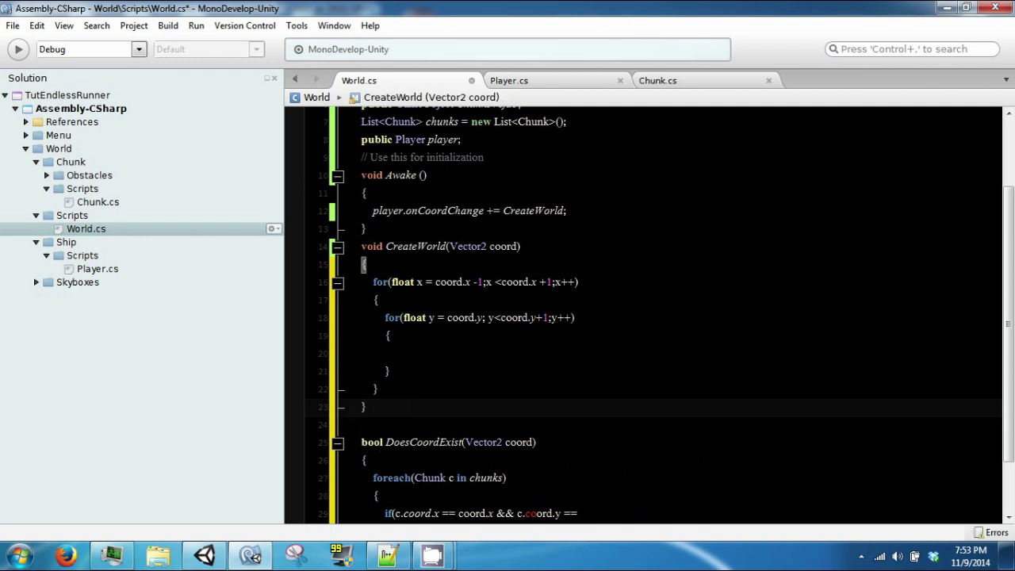
click(632, 513)
text(c)
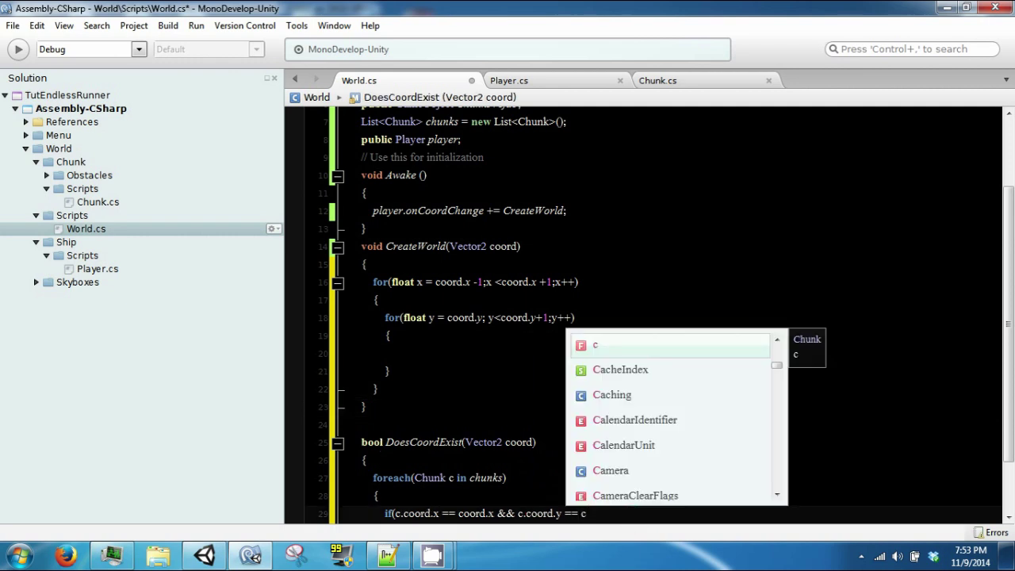
text(oor)
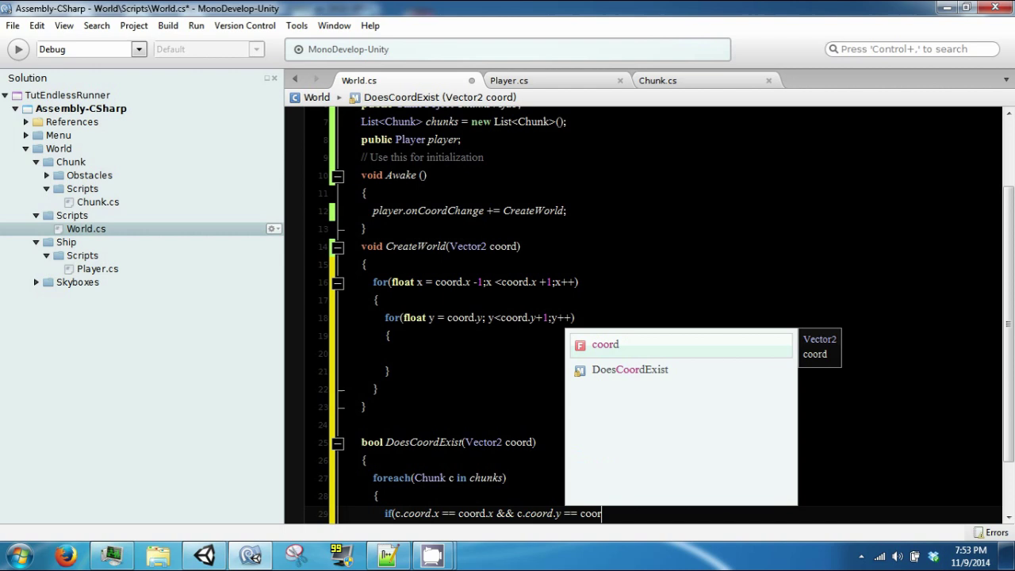
text(d.y)
key(Escape)
text())
key(Return)
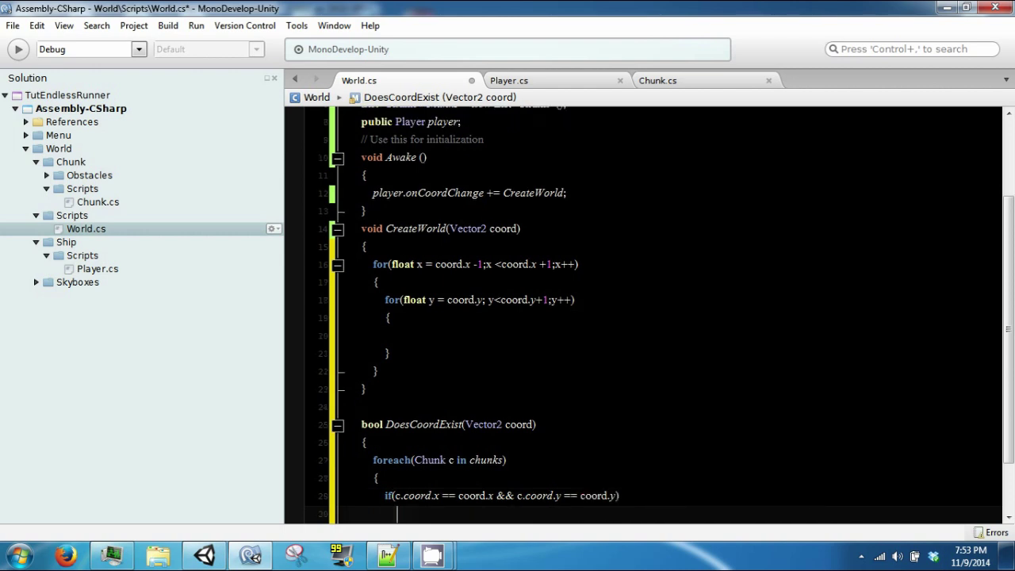
text({)
key(Return)
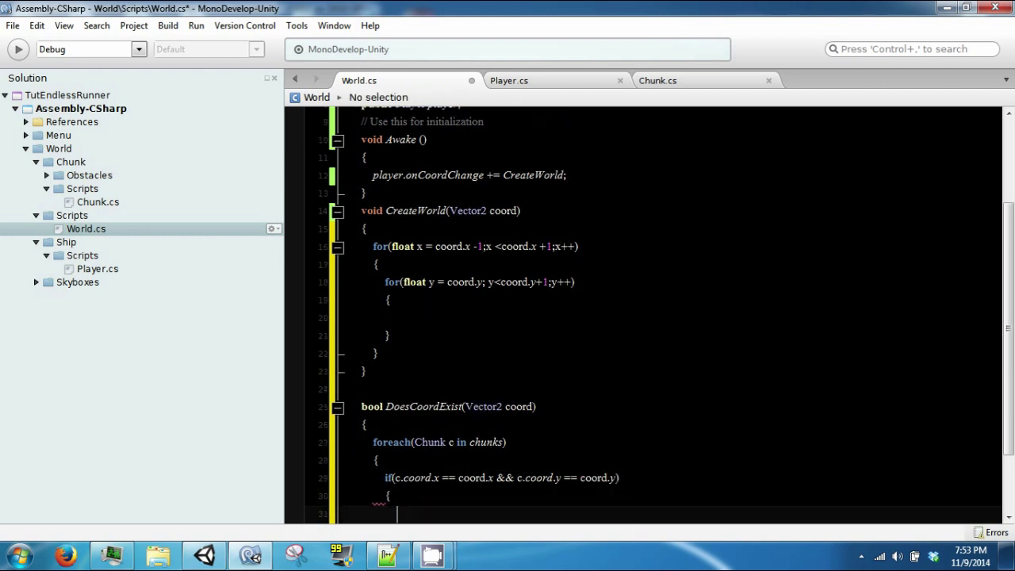
Step: Make the matching-coordinate if block return true
right_click(432, 484)
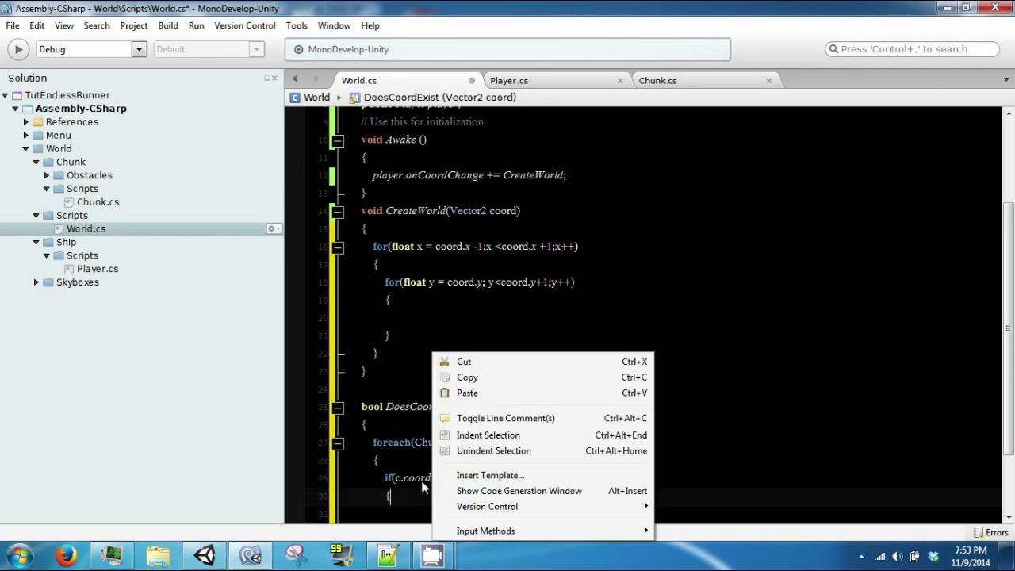
right_click(421, 483)
click(765, 414)
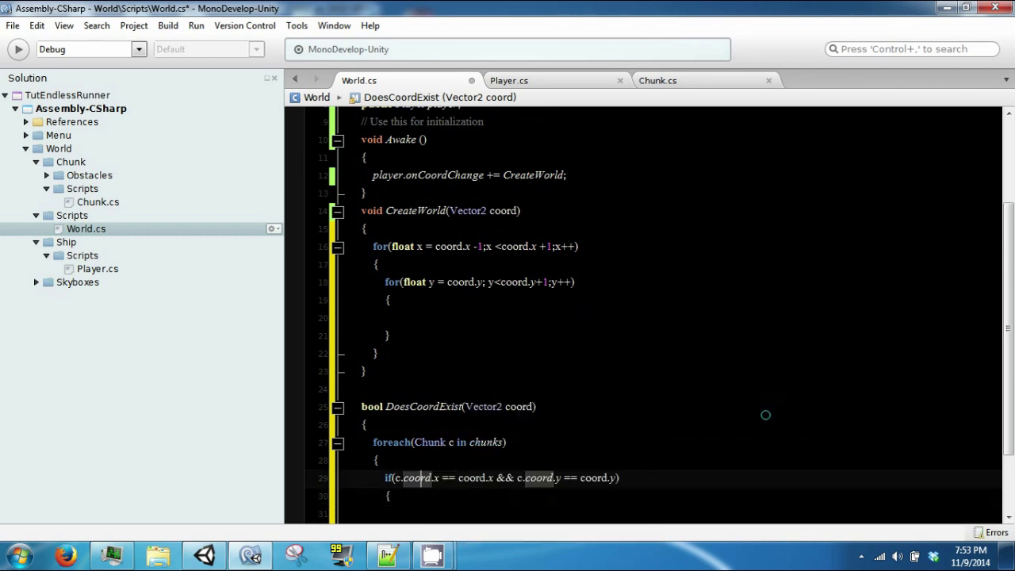
double_click(557, 477)
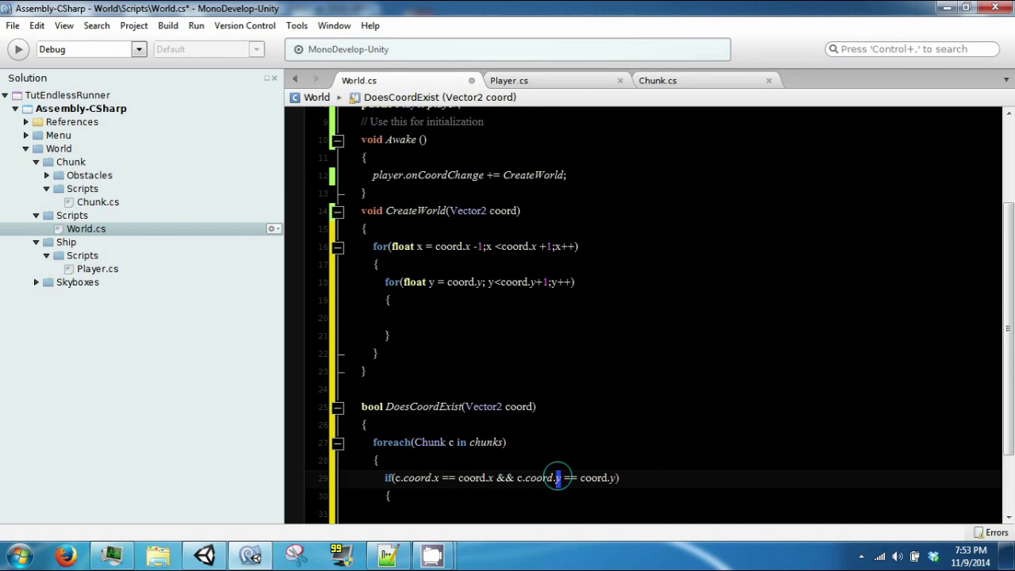
click(441, 498)
key(Return)
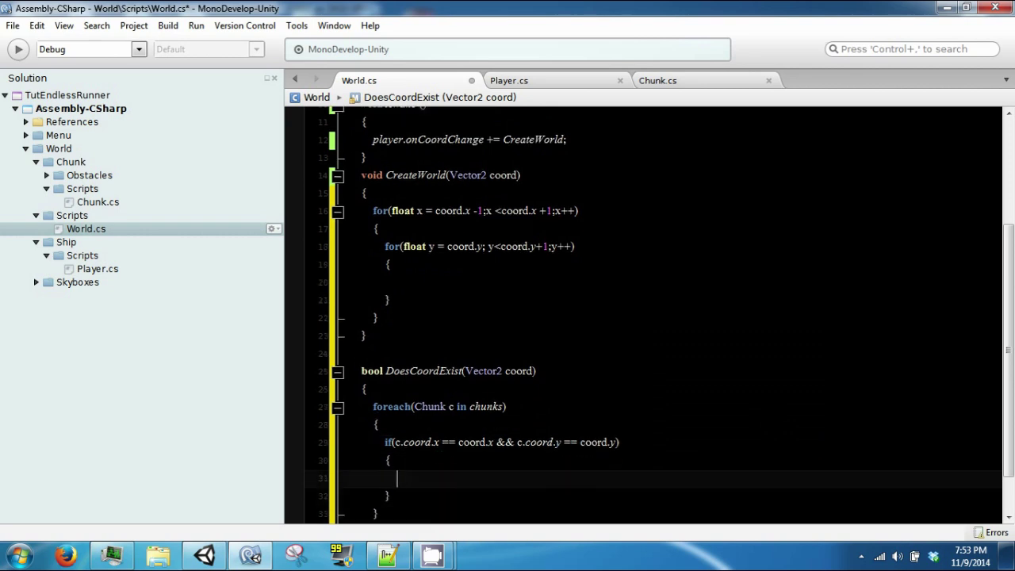
text(return tr)
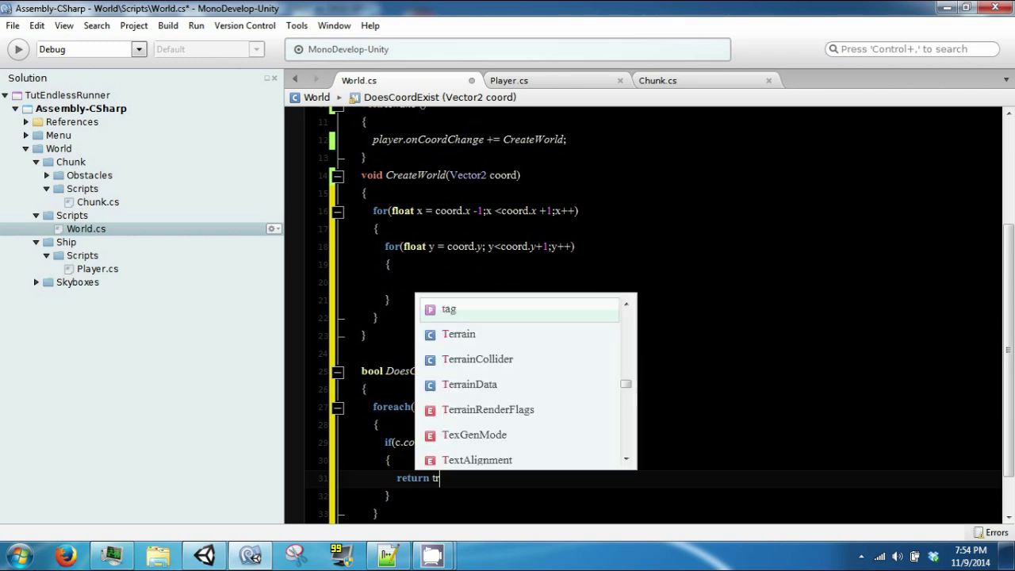
text(ue;)
key(Down)
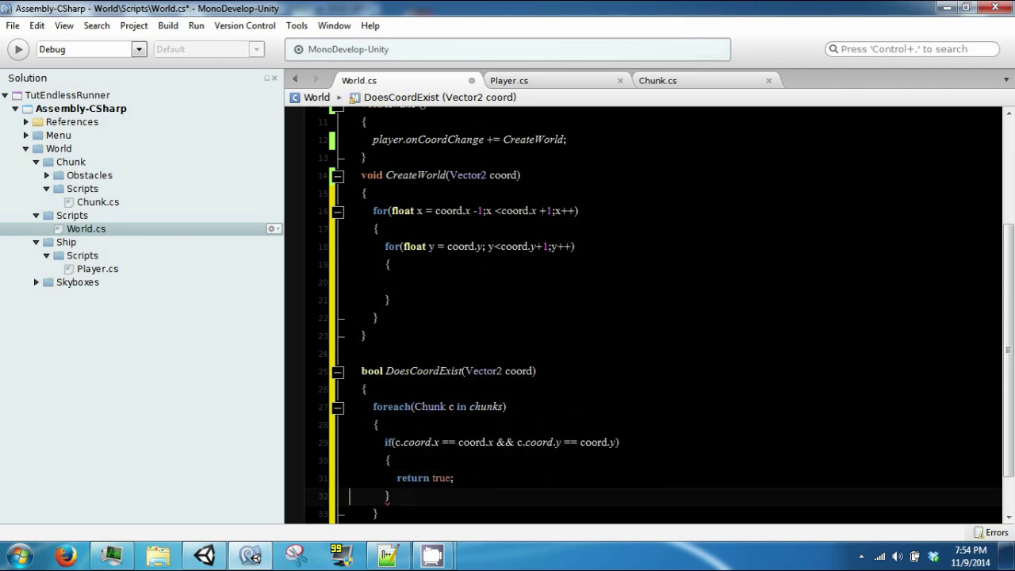
key(Down)
key(Down)
Step: Add return false; before DoesCoordExist's closing brace
key(Return)
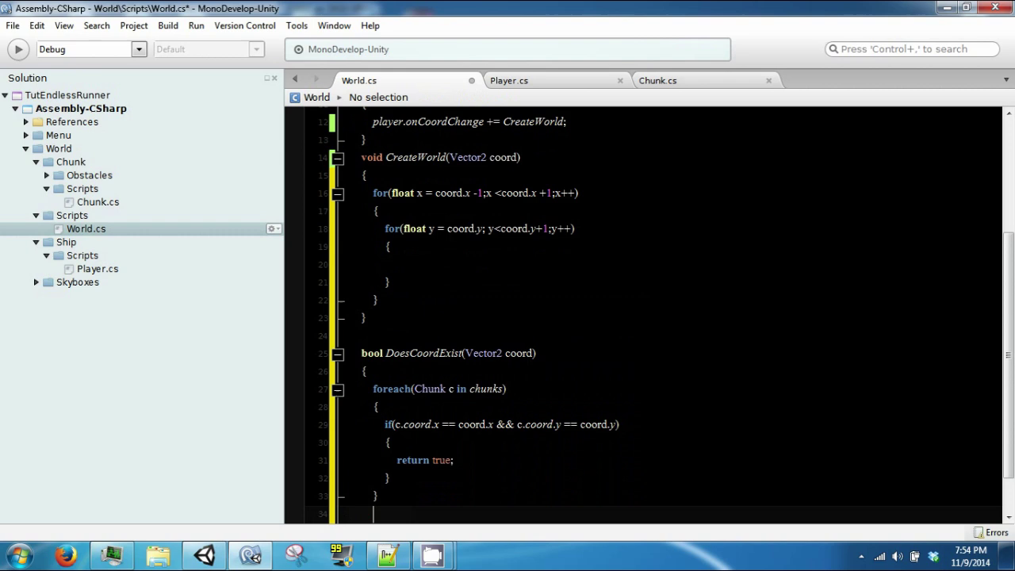
text(return fa)
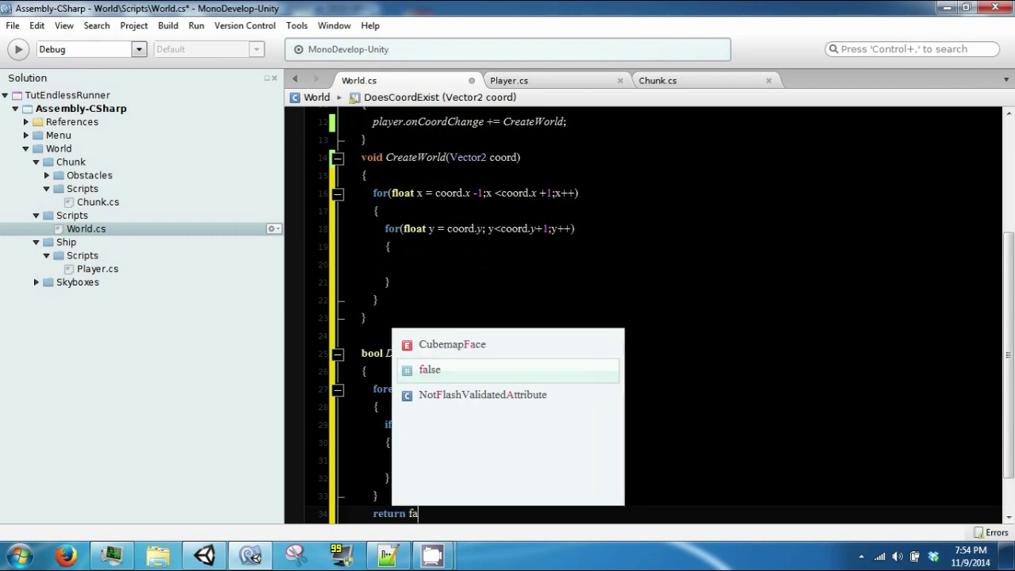
text(lse;)
key(Up)
key(Up)
key(Up)
key(Up)
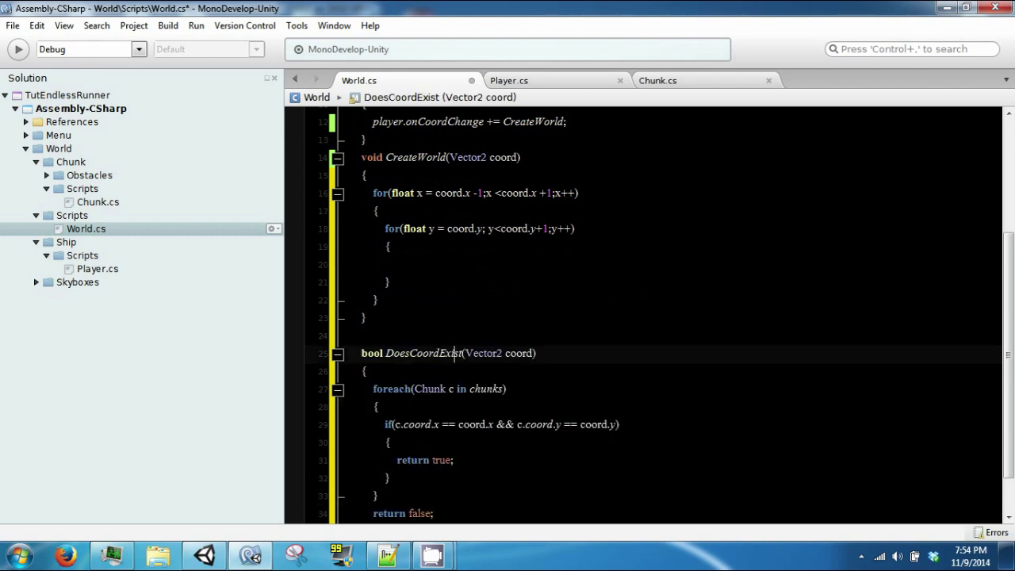
key(Up)
key(Up)
key(Up)
key(Up)
key(Up)
Step: Start an if(!DoesCoordExists( check in CreateWorld's inner loop, with a blank line above it
text(if)
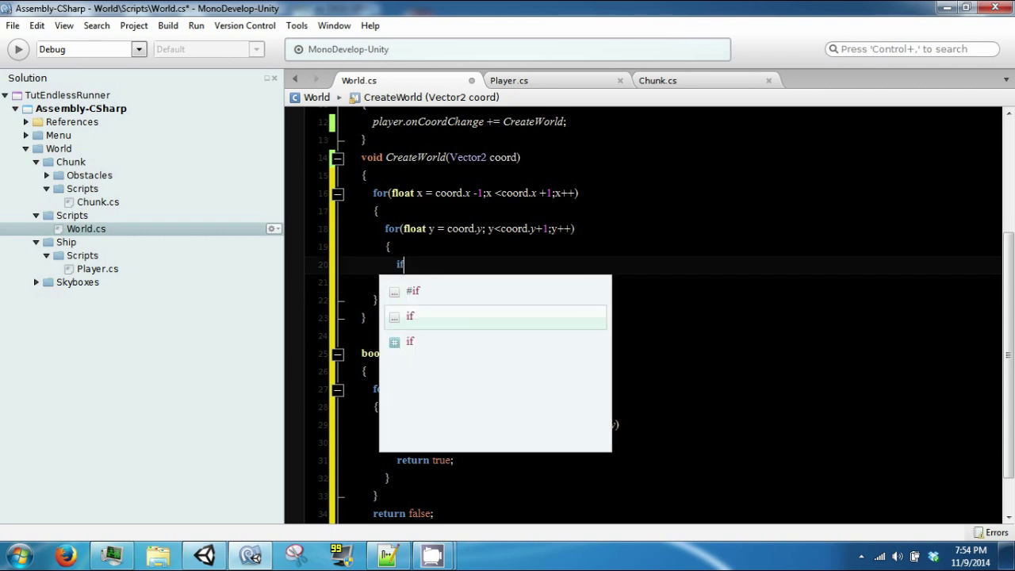
text(()
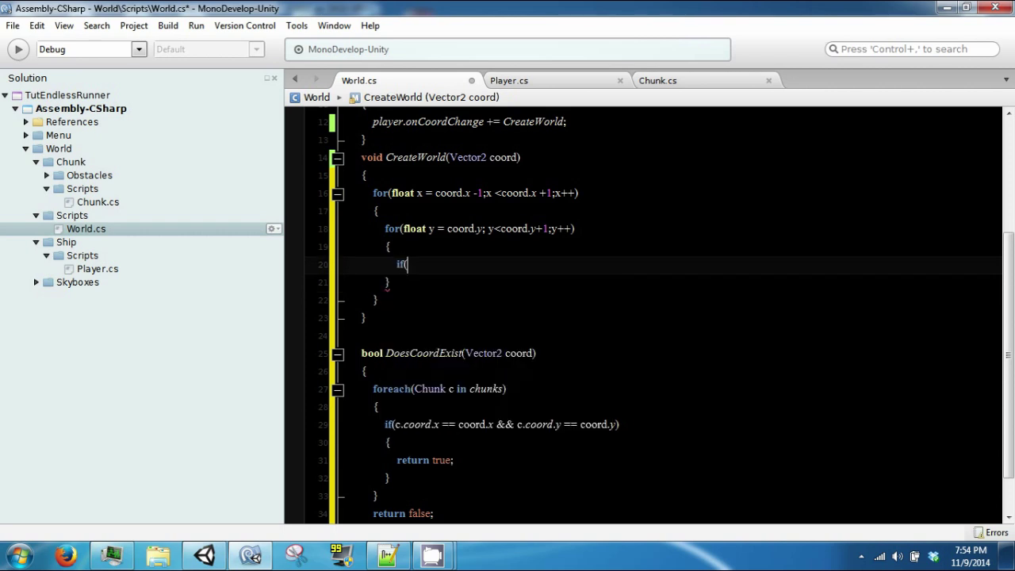
text(!)
key(Return)
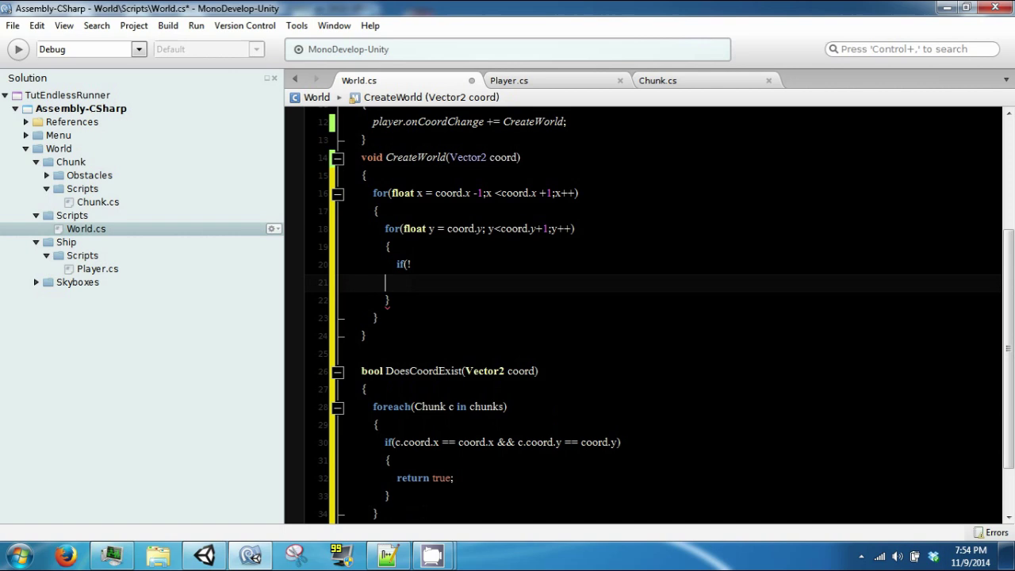
key(BackSpace)
text(DoesC)
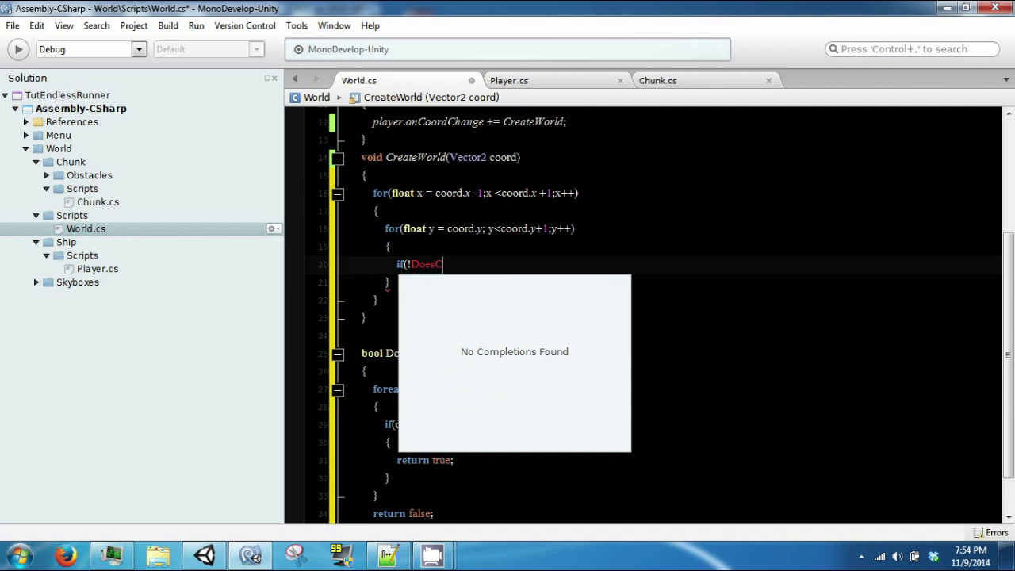
text(oordEx)
text(ists()
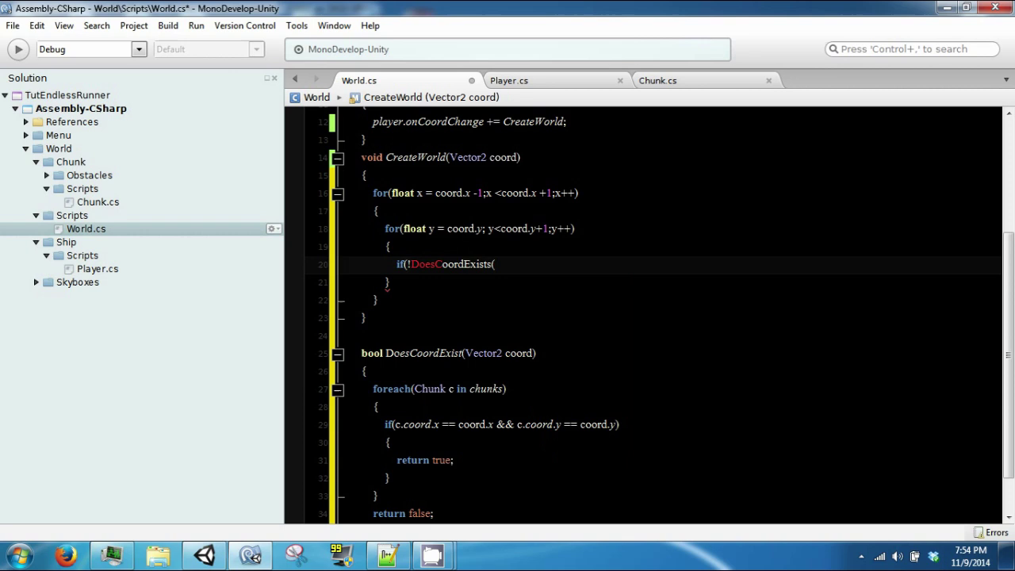
key(Up)
key(End)
key(Return)
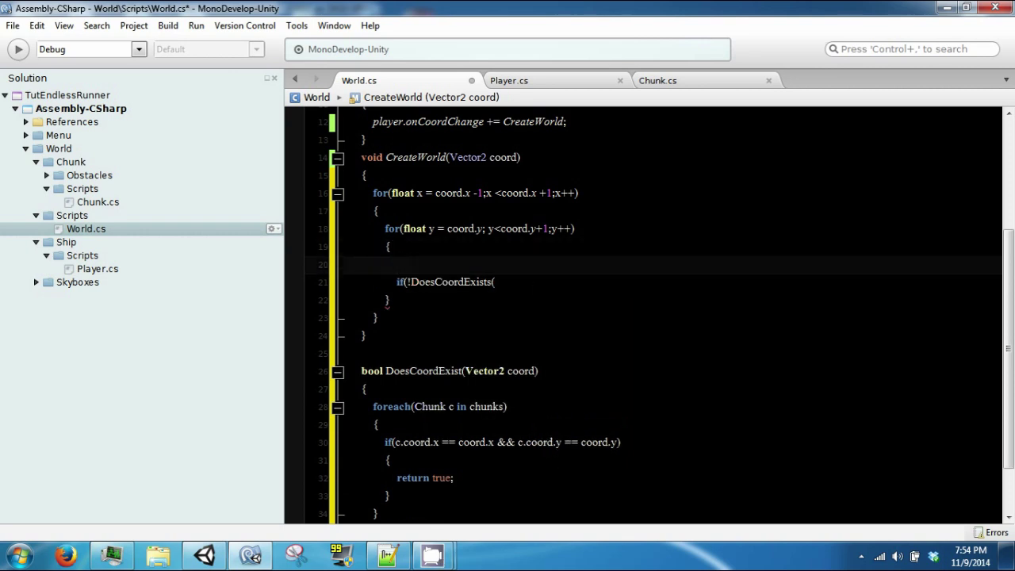
Step: Declare Vector2 newCoord = new Vector2(x,y) above the existence check
click(526, 287)
click(515, 270)
text(Vector2)
key(BackSpace)
text(Coor)
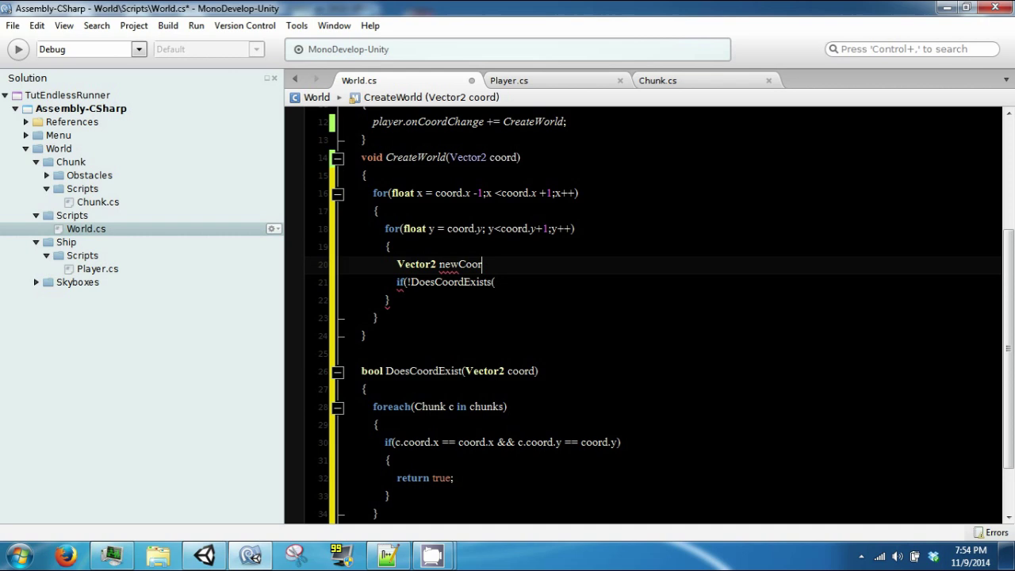
text(d = new Vector2()
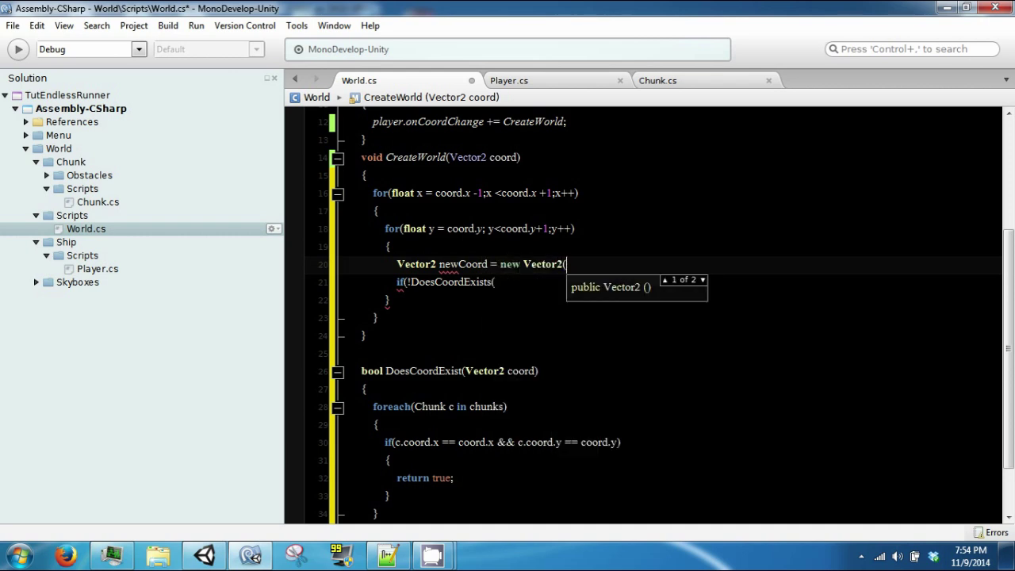
text(x)
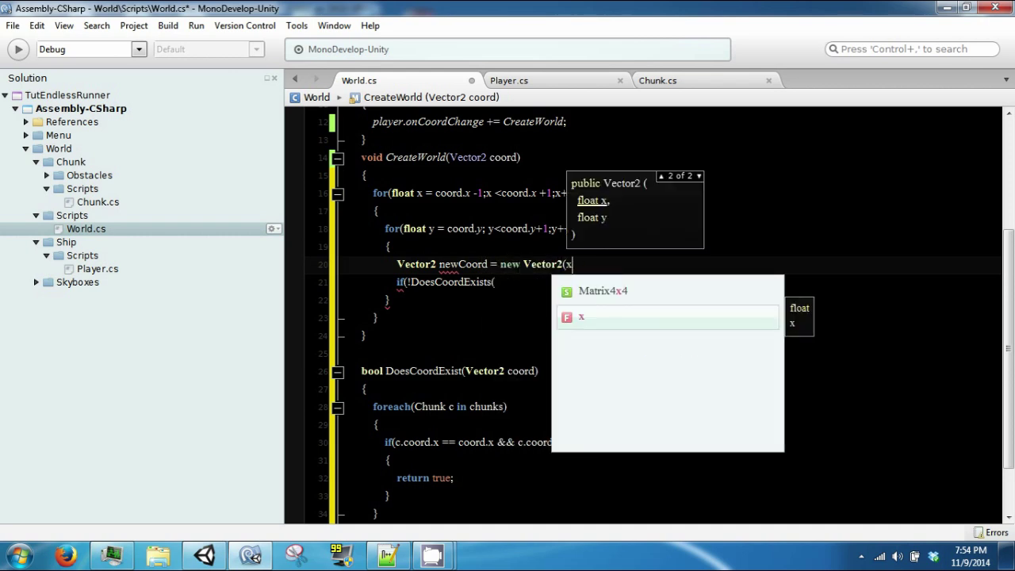
text(,y);)
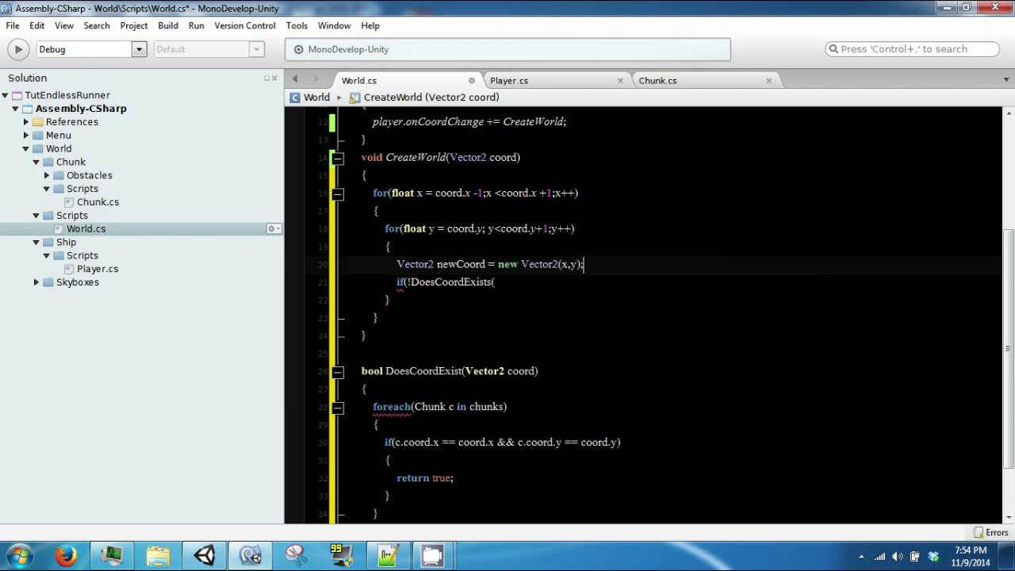
Step: Pass newCoord into the check, close the condition and open the if block
click(501, 281)
text(new)
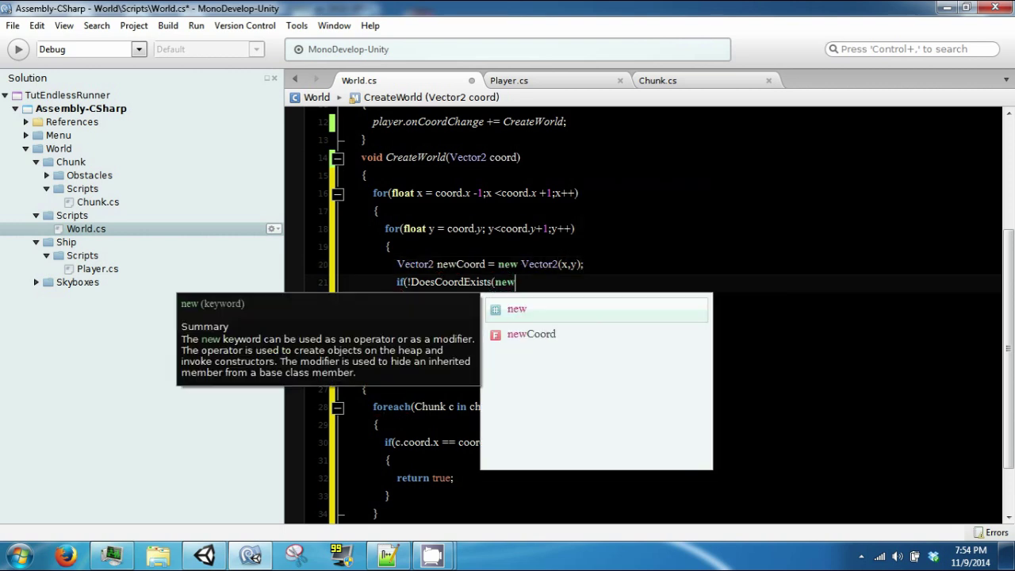
text(c)
key(Return)
text()))
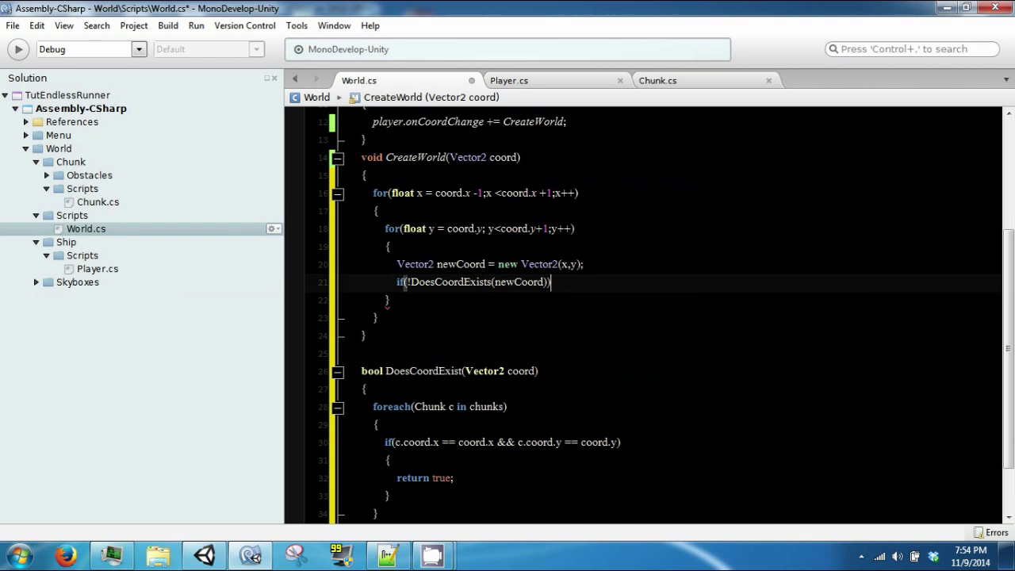
key(Return)
text({)
key(Return)
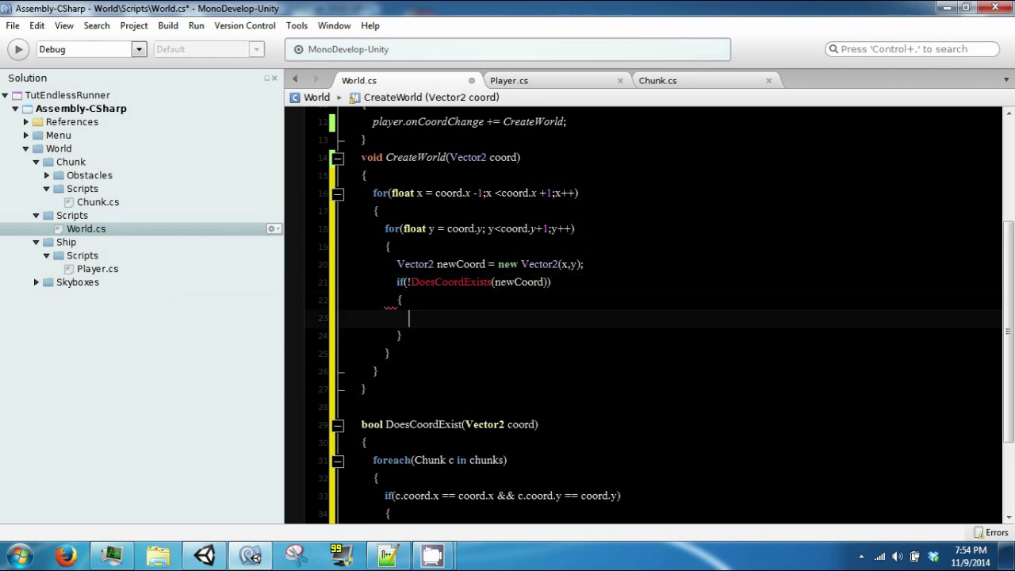
Step: Fix the misspelled DoesCoordExists call by pasting the correct name DoesCoordExist
double_click(435, 424)
key(ctrl+c)
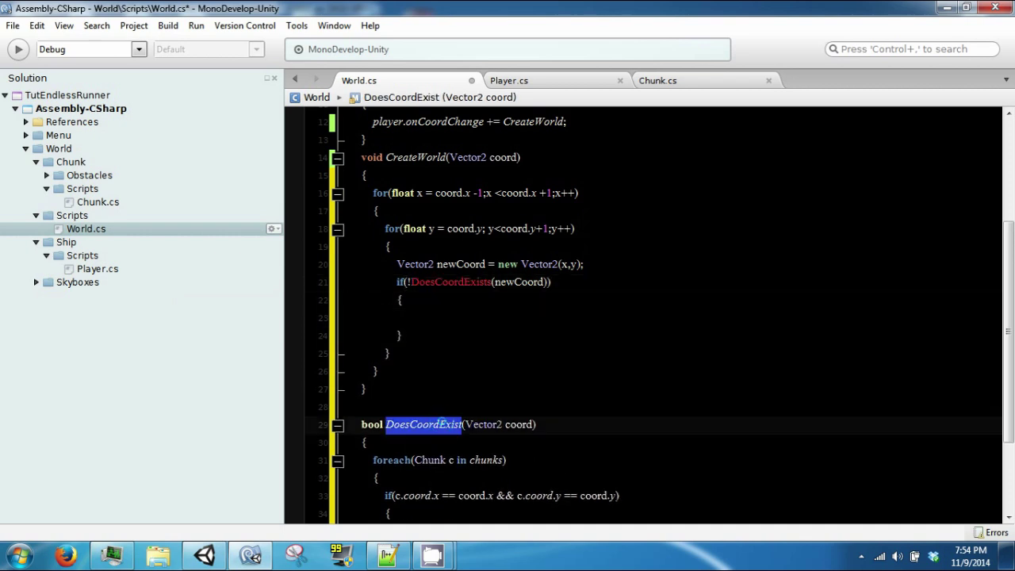
click(448, 282)
double_click(449, 282)
key(ctrl+v)
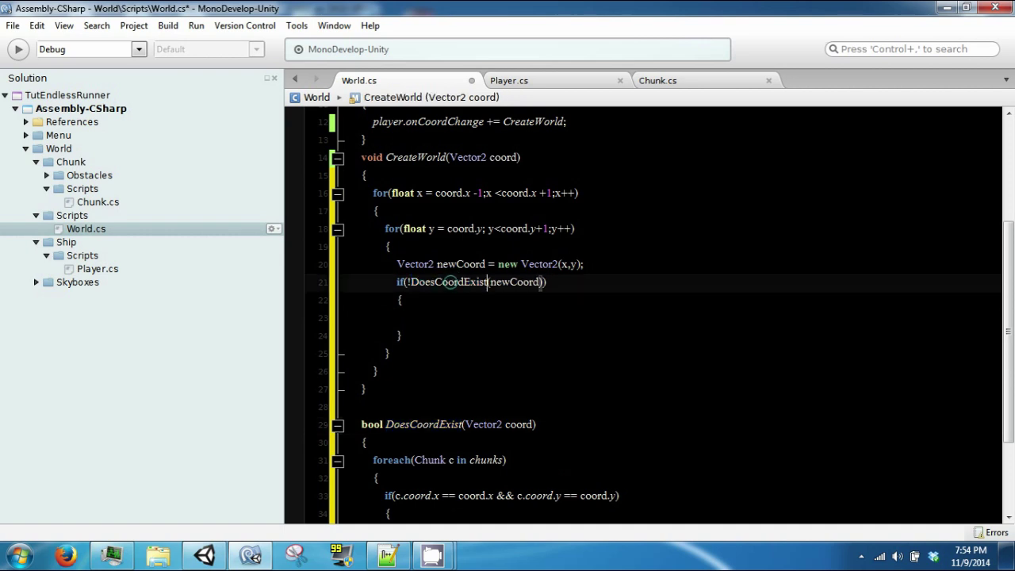
click(446, 315)
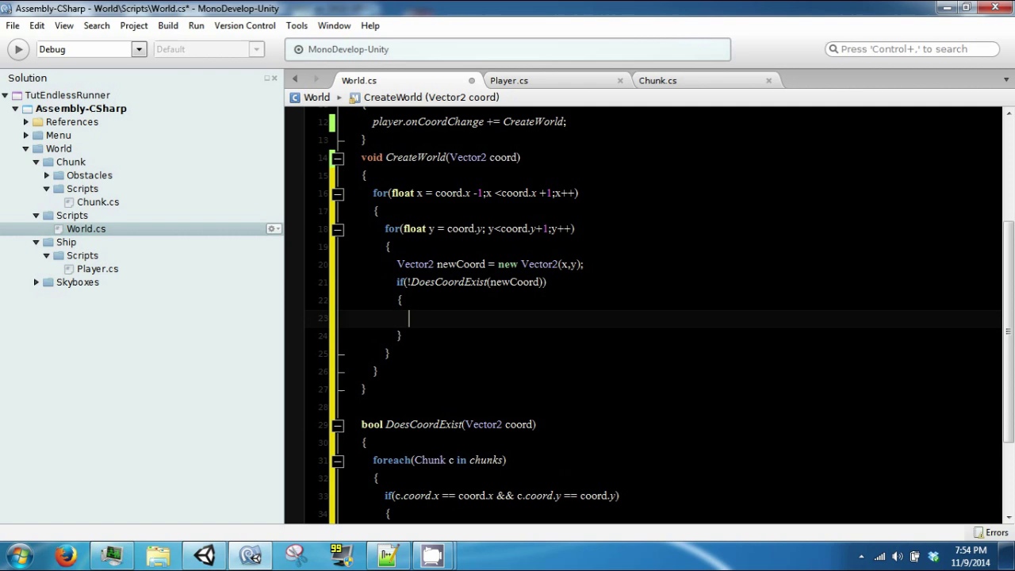
key(Down)
key(Down)
key(Down)
key(Down)
key(Up)
key(Up)
key(Up)
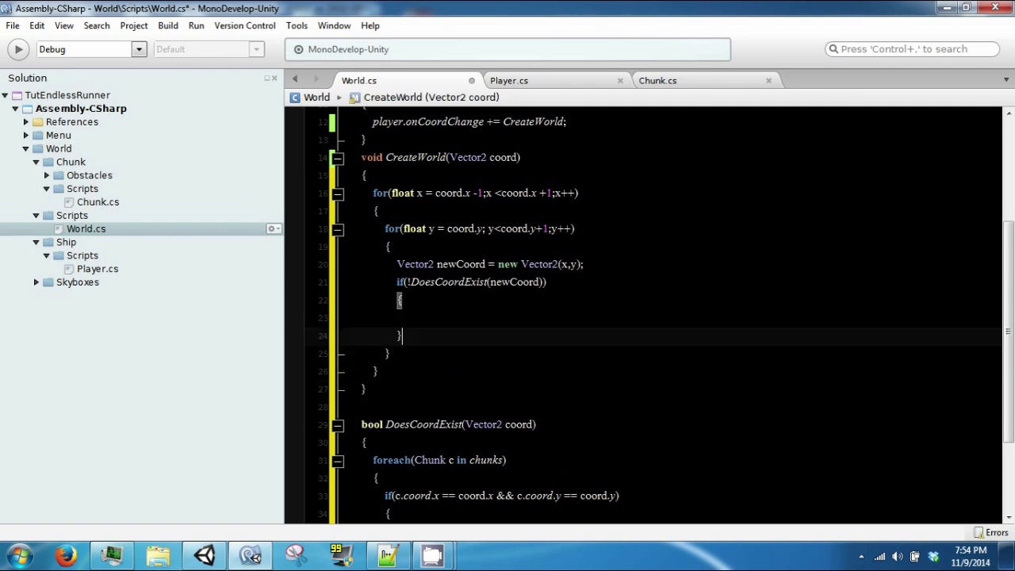
key(Up)
key(Up)
key(Down)
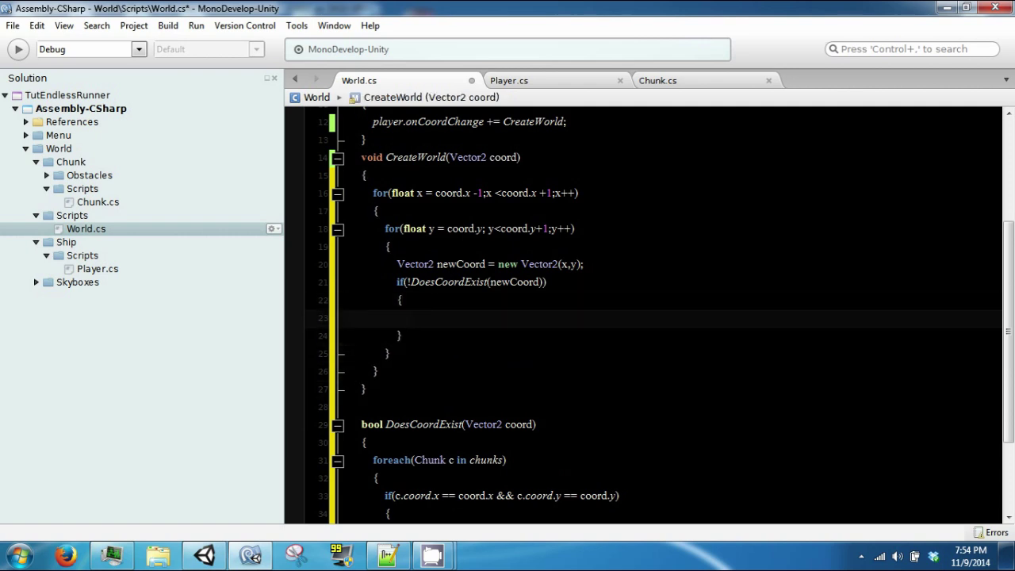
Step: In the empty if block, begin a GameObject declaration calling Instantiate(ChunkPrefab
text(Ga)
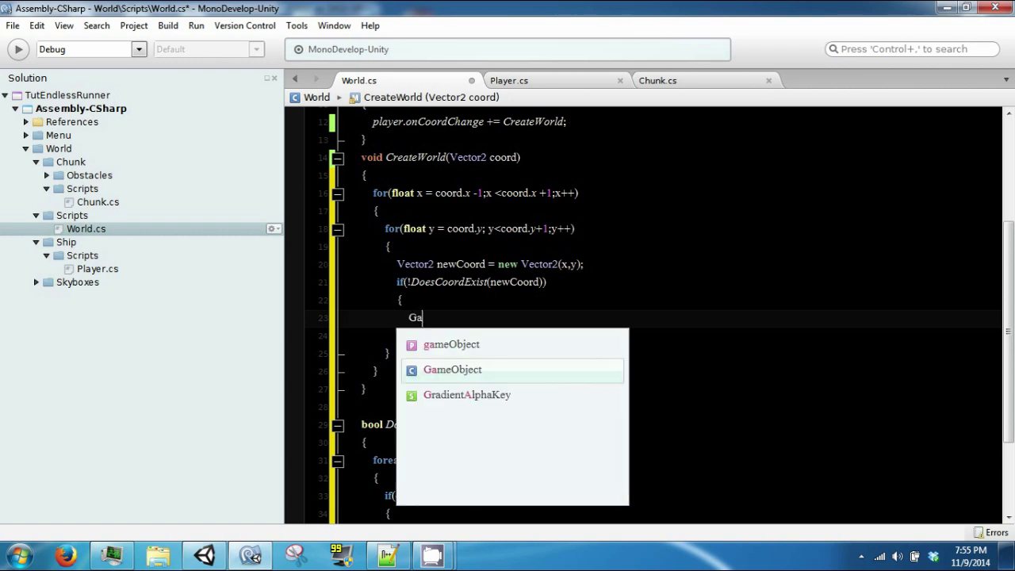
text(meO)
key(Return)
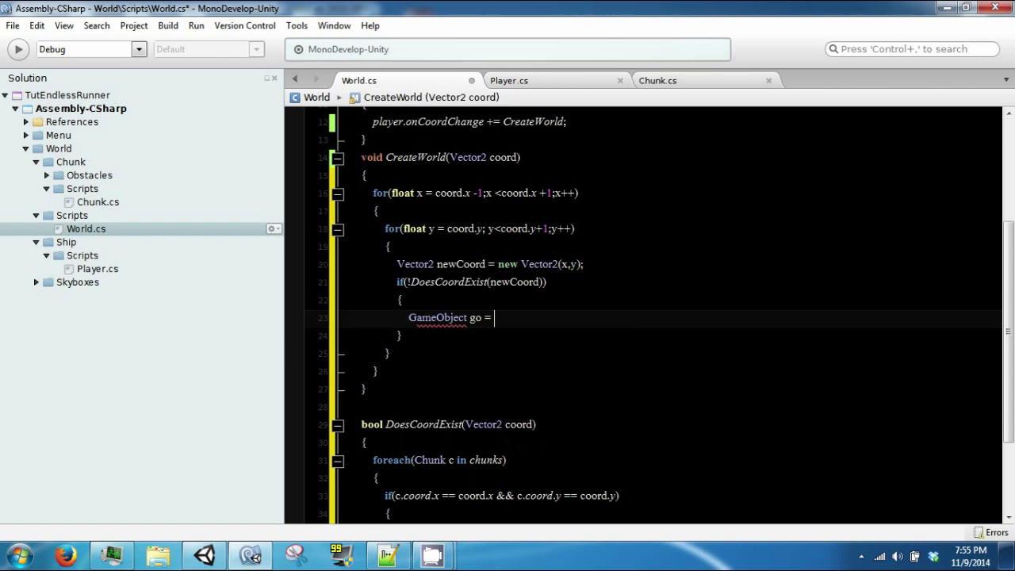
text(Ins)
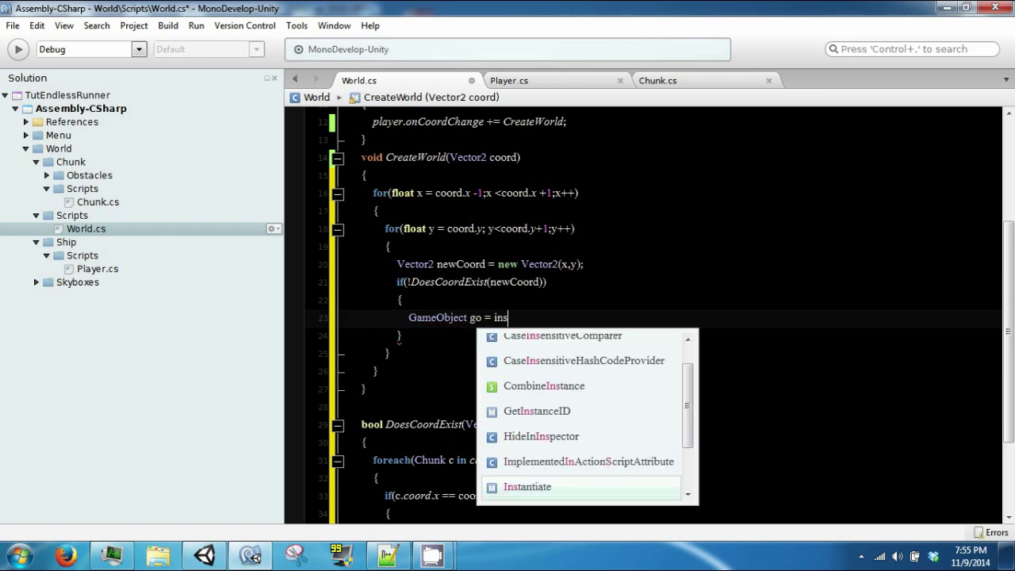
key(Return)
text(()
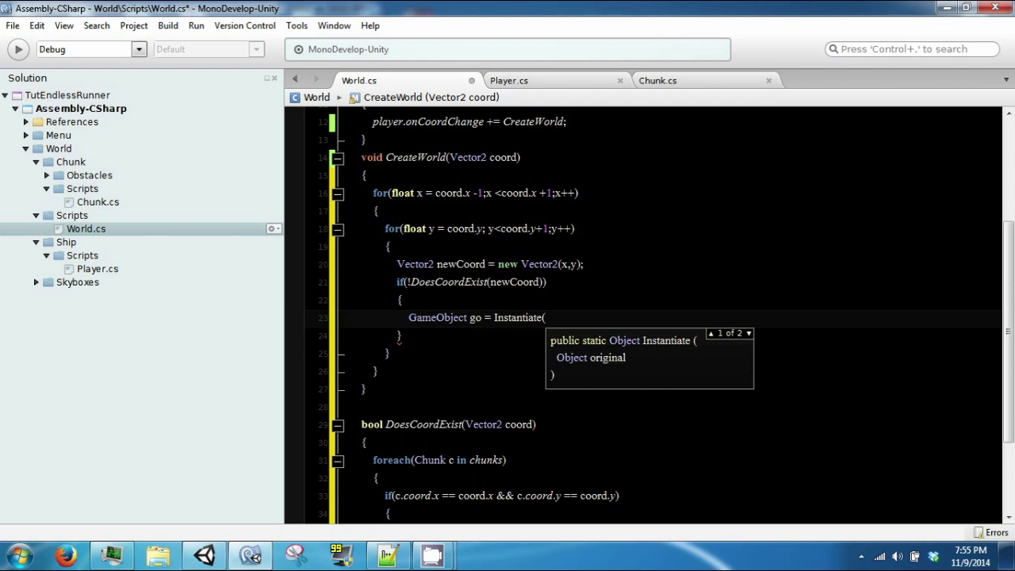
text(chu)
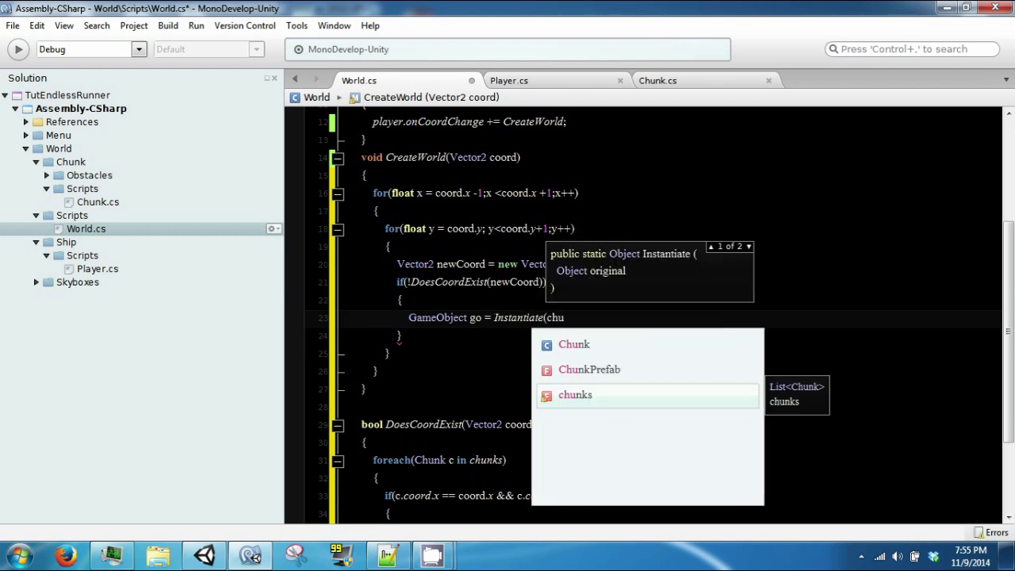
key(Up)
key(Return)
Step: Finish the spawn at new Vector3(x*60, 0, y*60), Quaternion.identity, cast as GameObject
text(,)
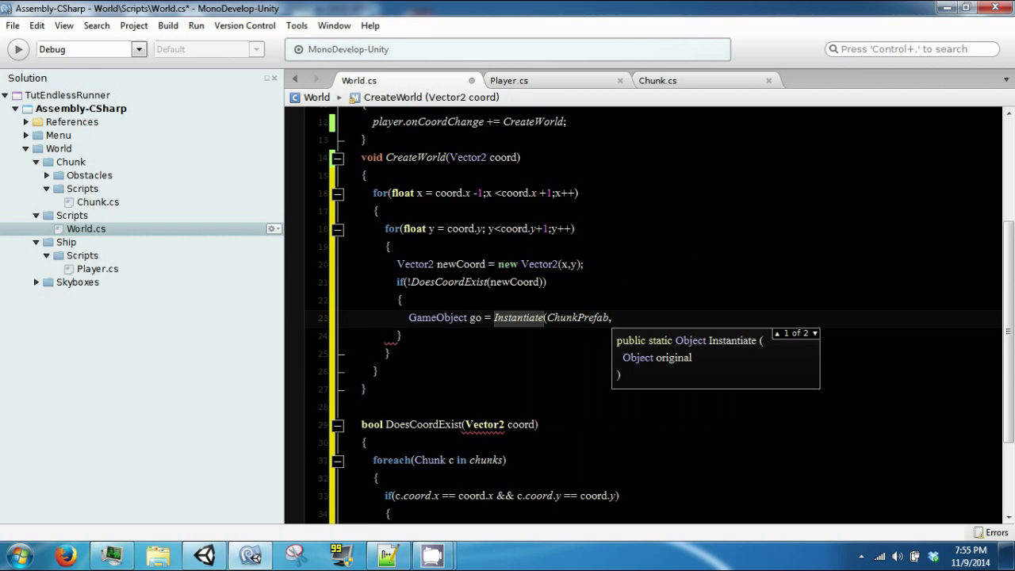
text(new ve)
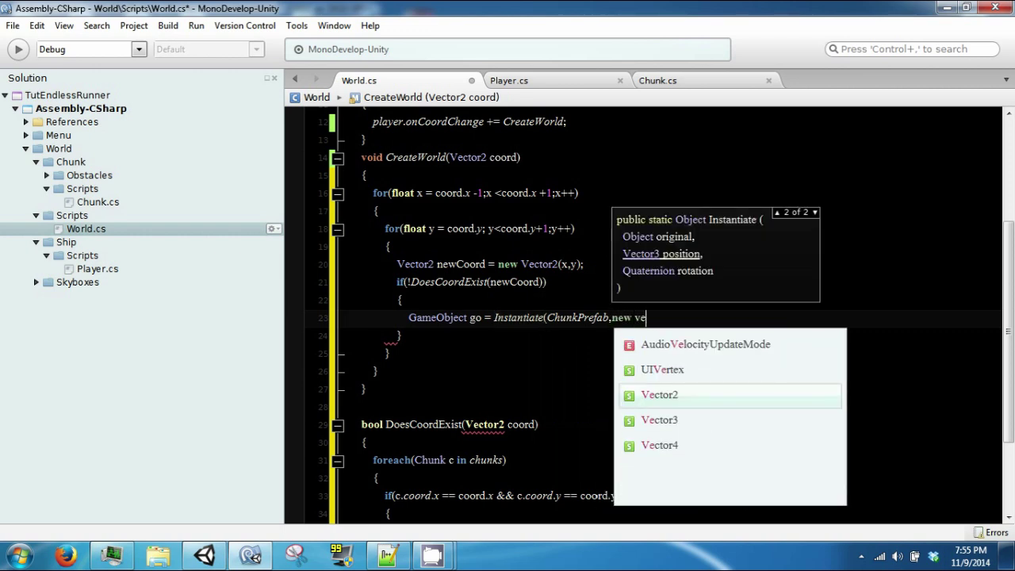
text(c)
key(Down)
key(Return)
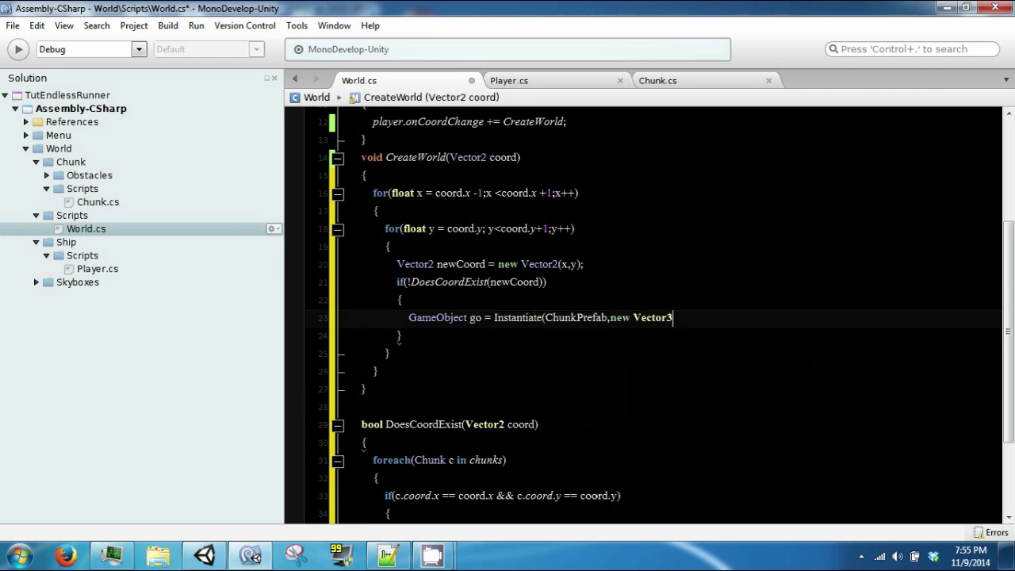
text((x * )
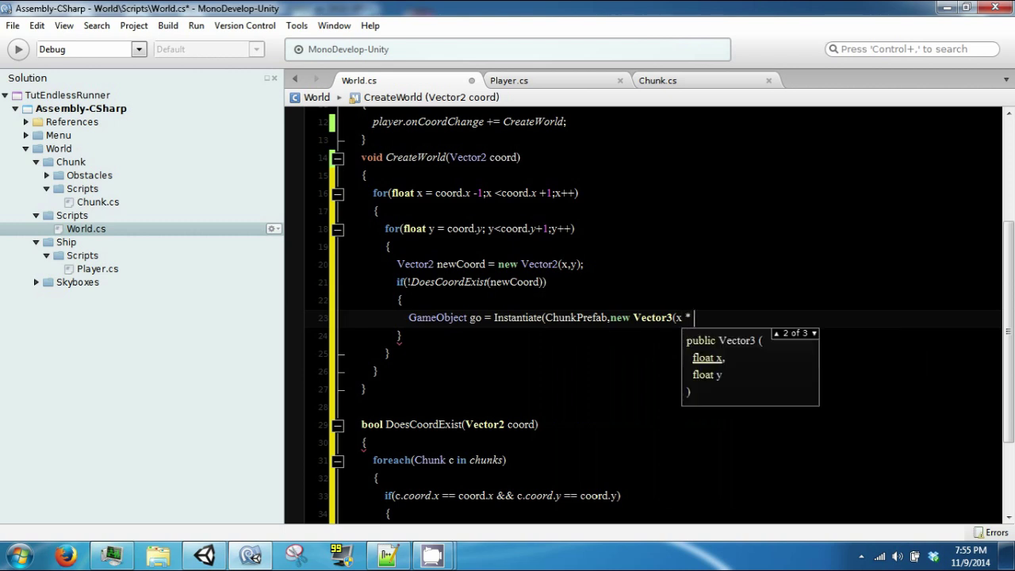
text(60,)
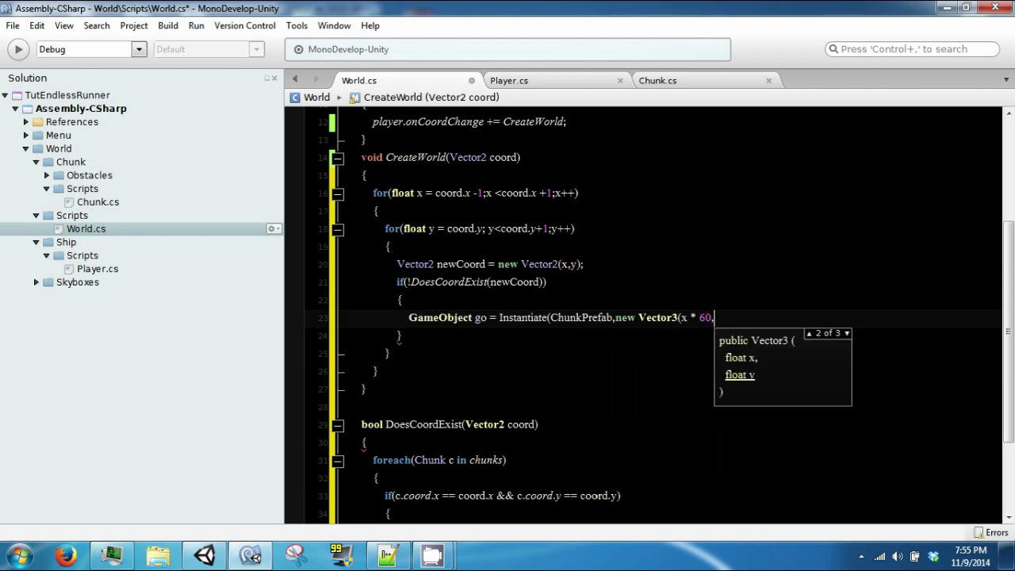
text( 0, )
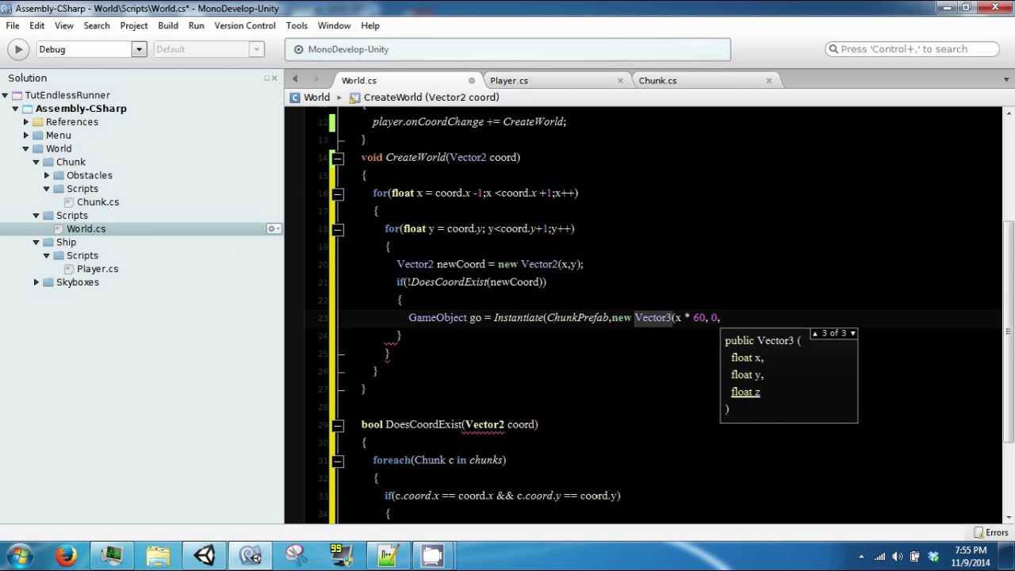
text(y* 60)
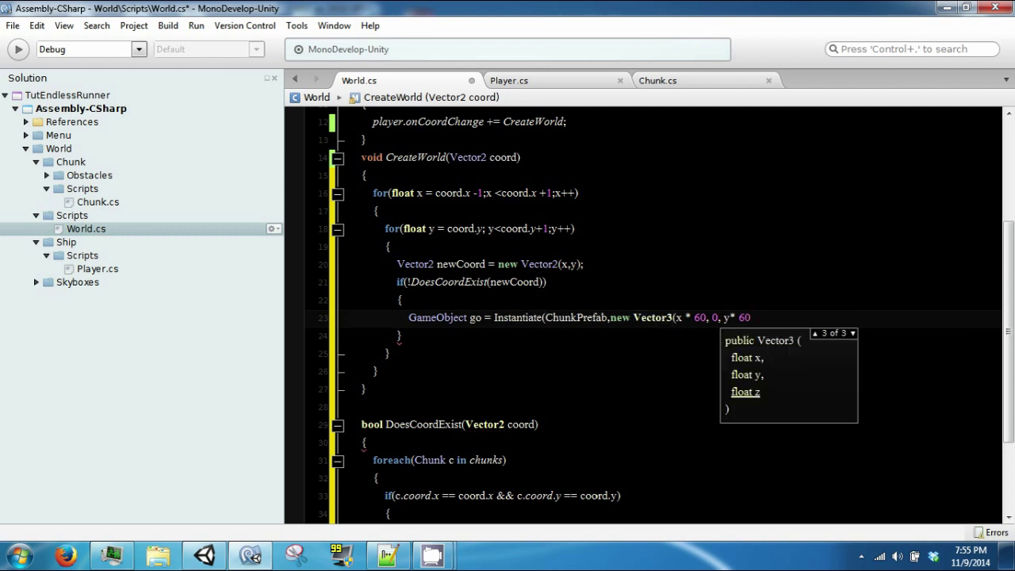
text(,)
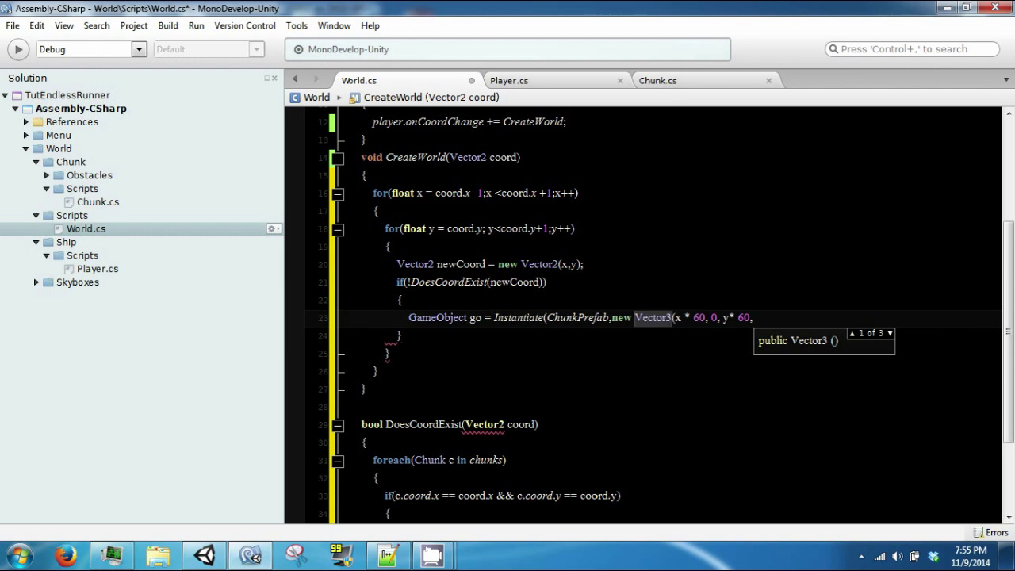
key(BackSpace)
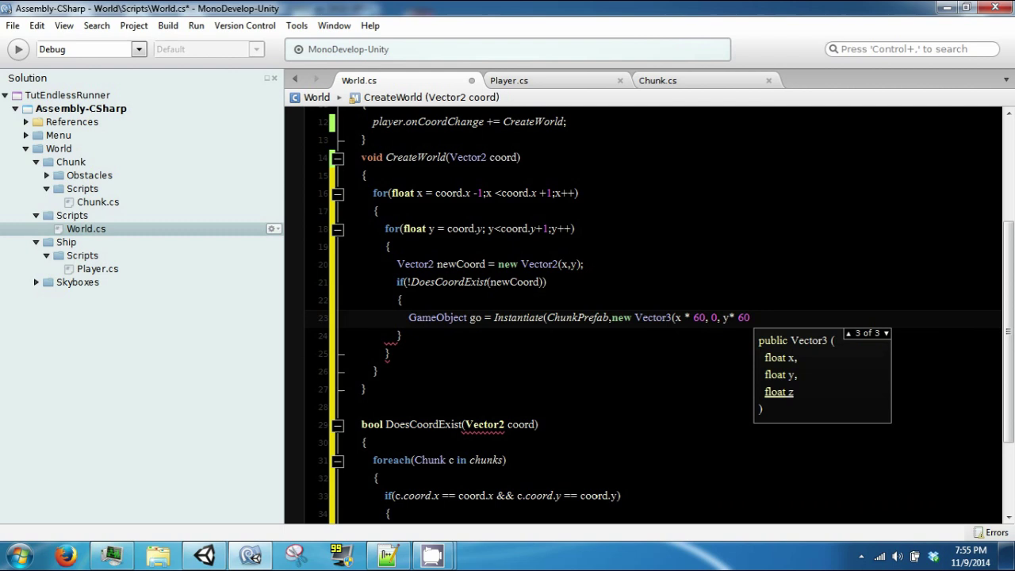
text(),qu)
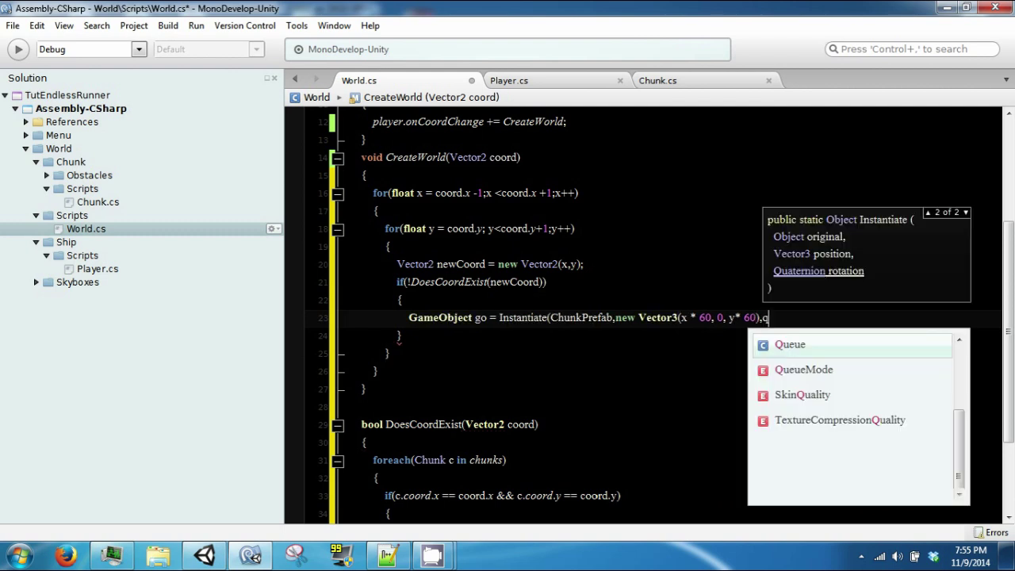
text(a)
key(Return)
text(.)
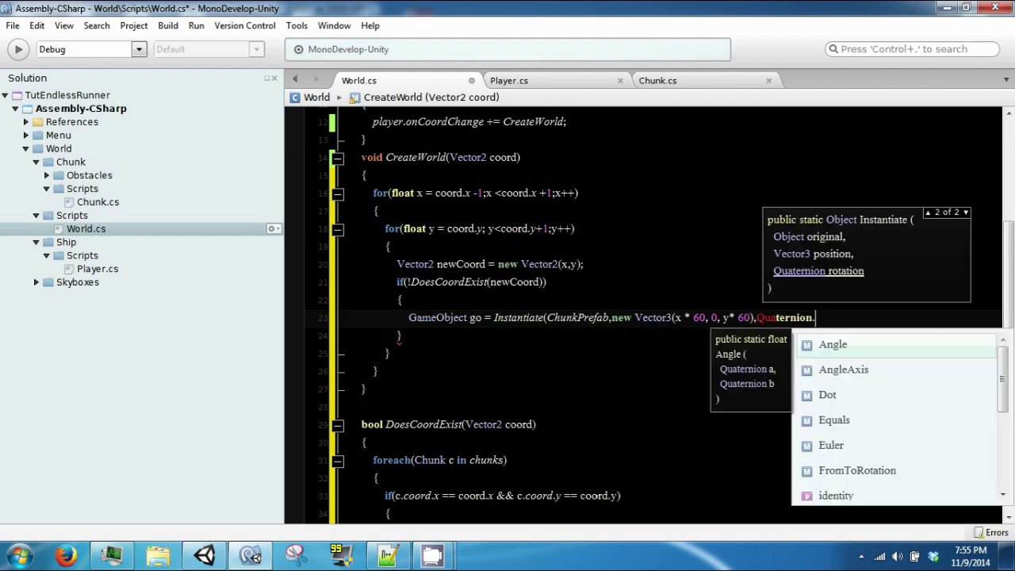
text(identity)
text())
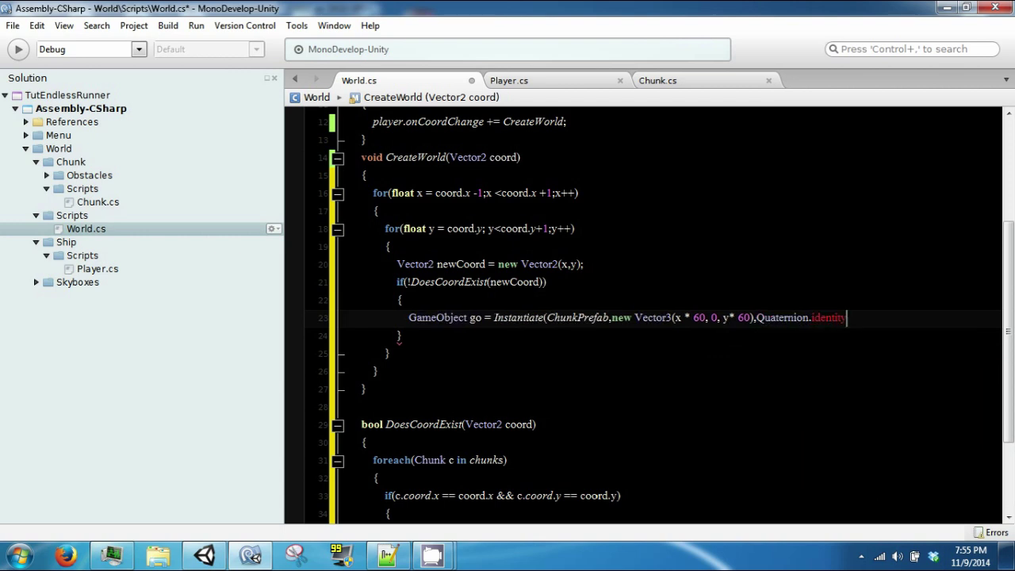
text( as )
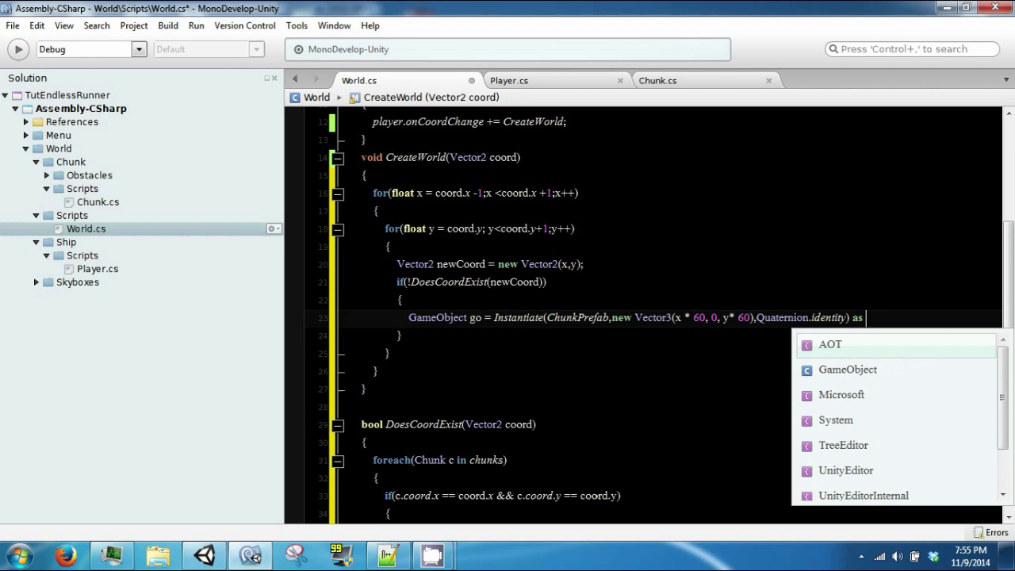
text(ga;)
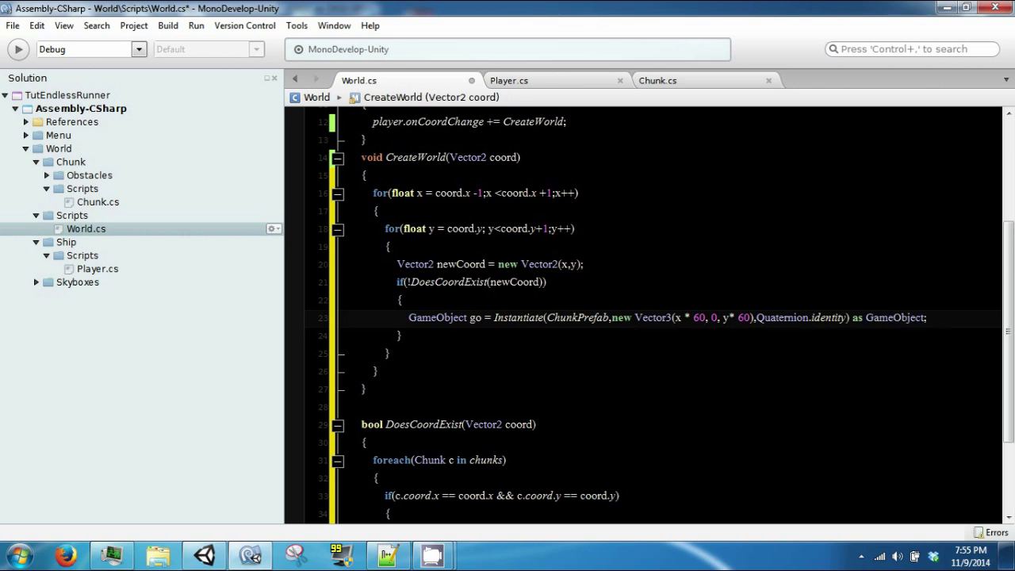
key(Return)
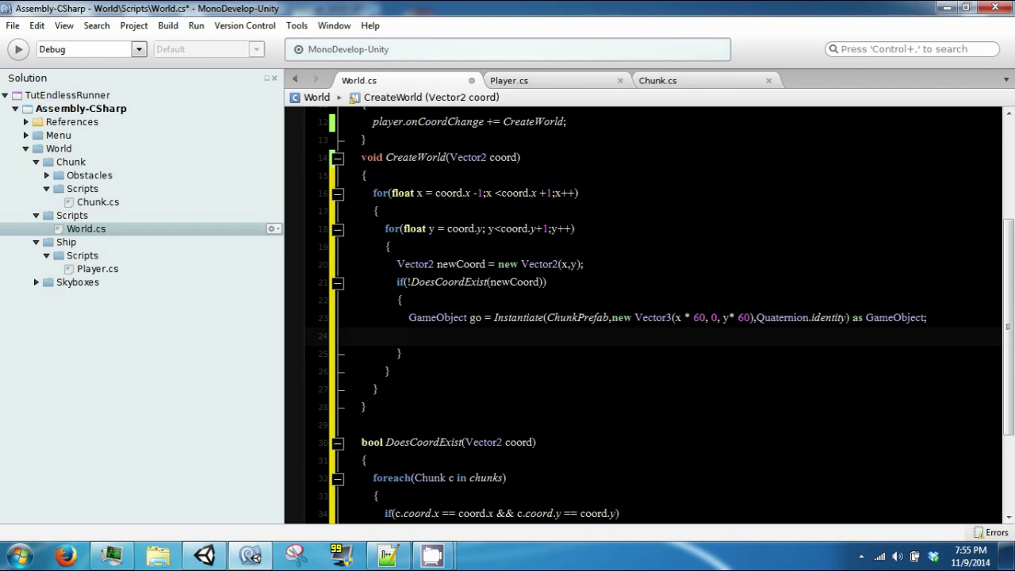
Step: Declare Chunk c = go.GetComponent<Chunk>() for the spawned chunk
text(chun)
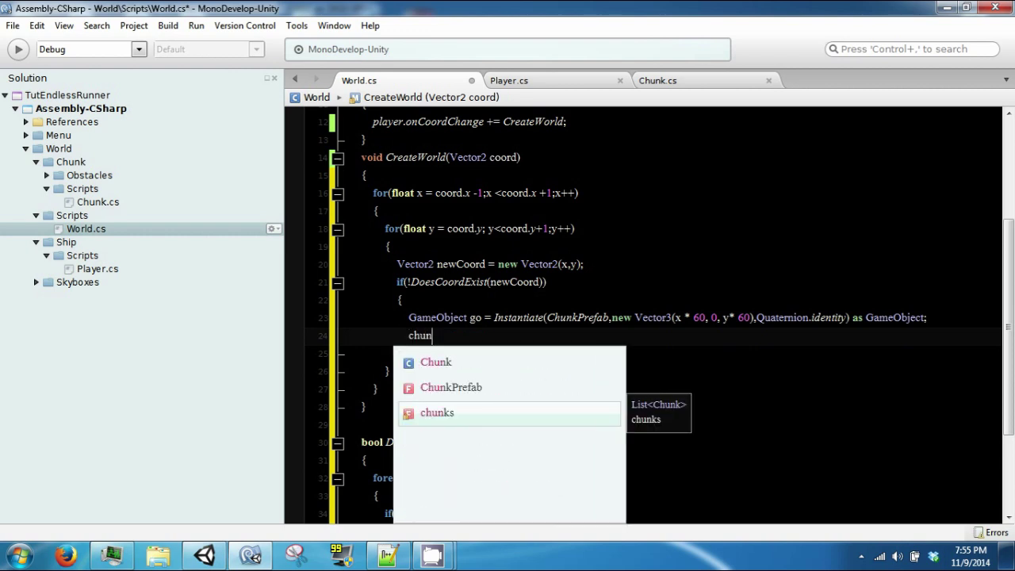
key(Up)
key(Up)
key(Return)
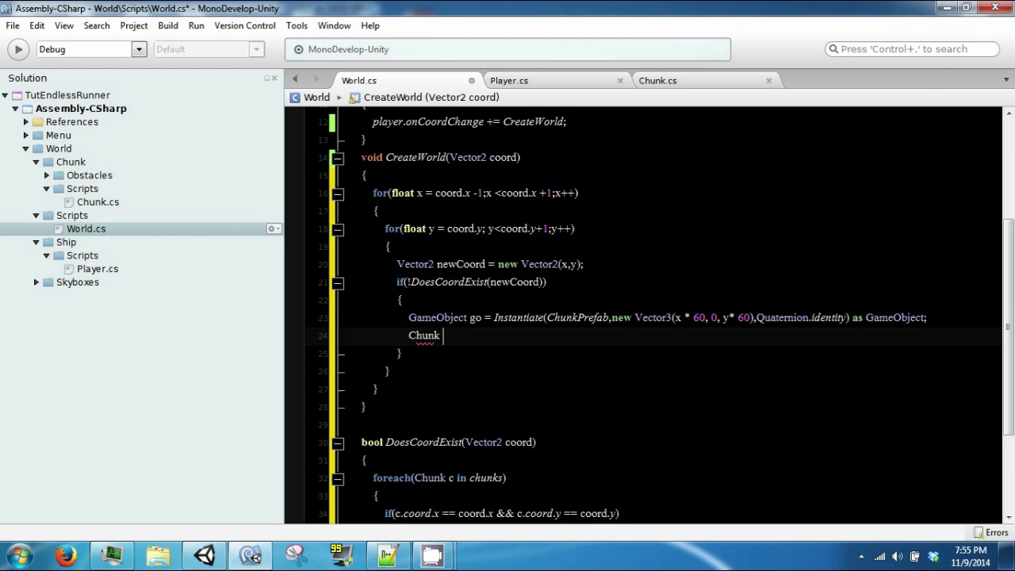
text(c)
text(go.getco)
key(Return)
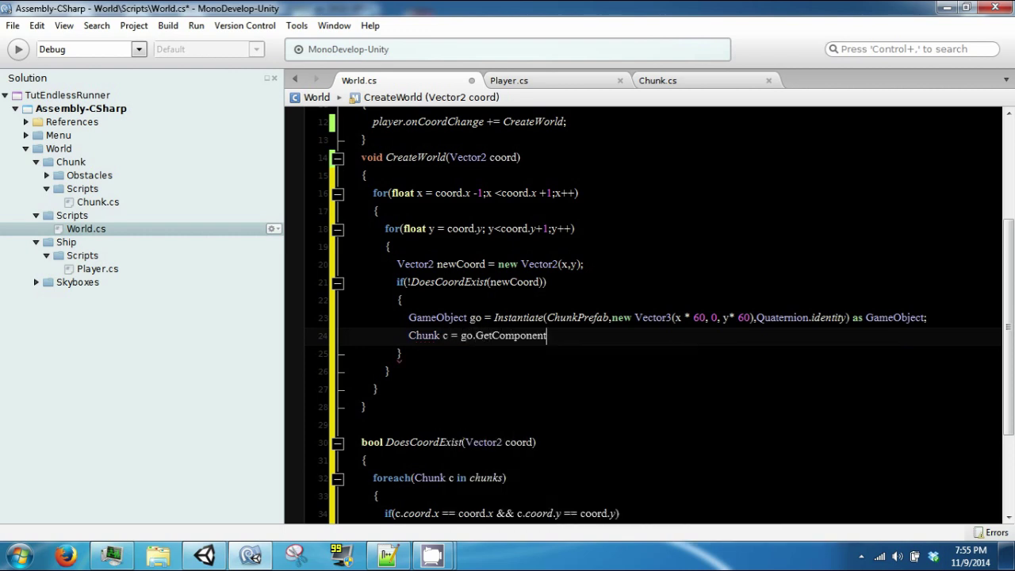
text(Chu)
key(Return)
text(>)
text(();)
Step: Assign newCoord to the chunk's coord field with c.coord = newCoord;
key(Return)
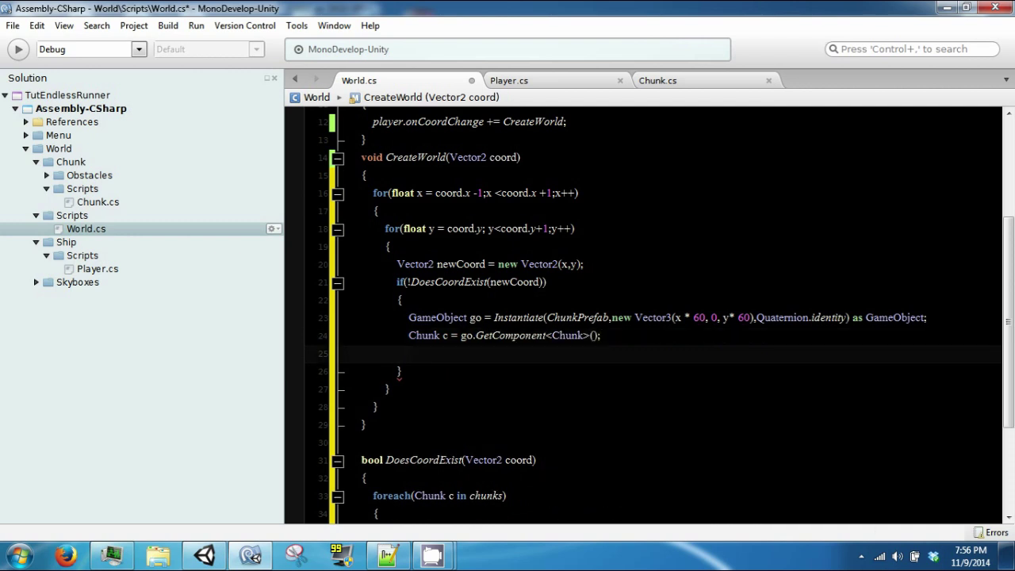
text(c.co)
key(Return)
text(newC)
key(Return)
text(;)
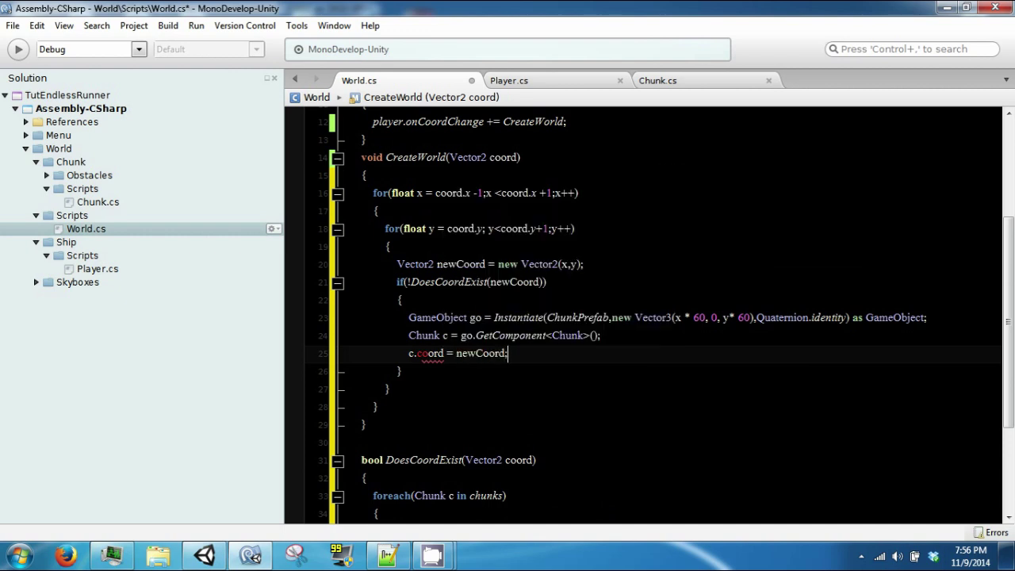
Step: Parent the chunk under gameObject.transform and add it to the chunks list
key(Return)
text(c.tr)
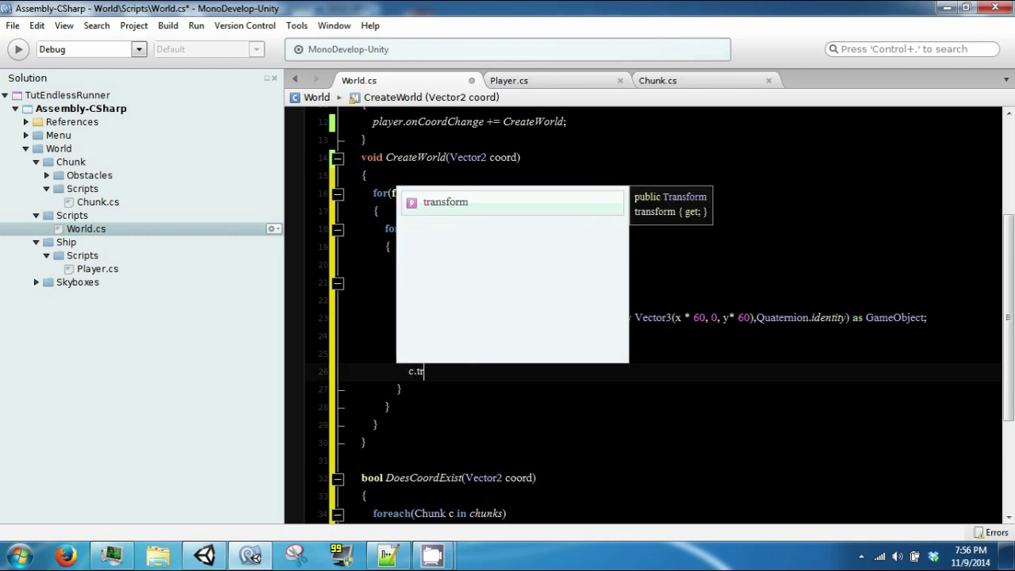
text(ansform.p)
key(Return)
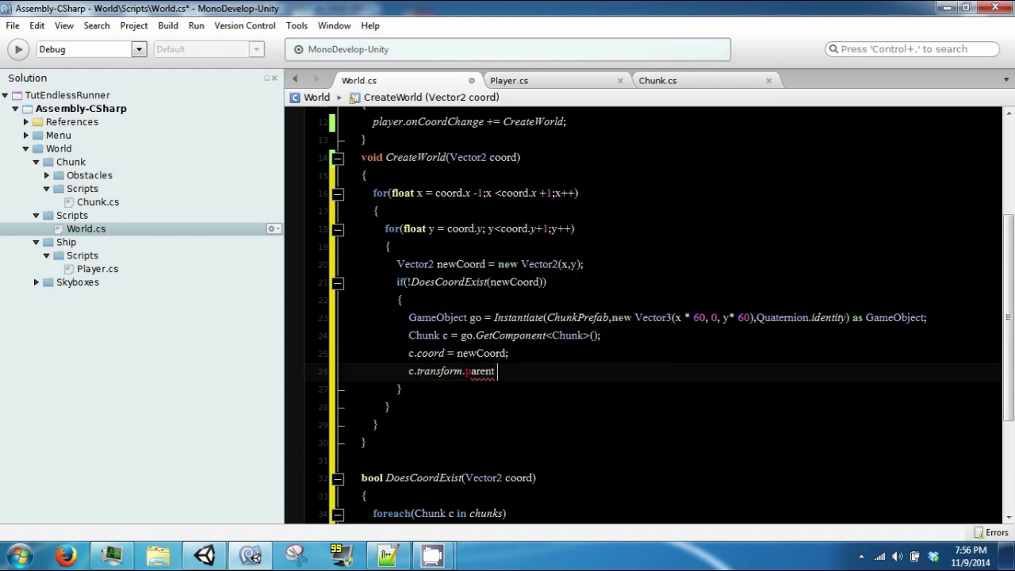
text(ga.tr)
key(Return)
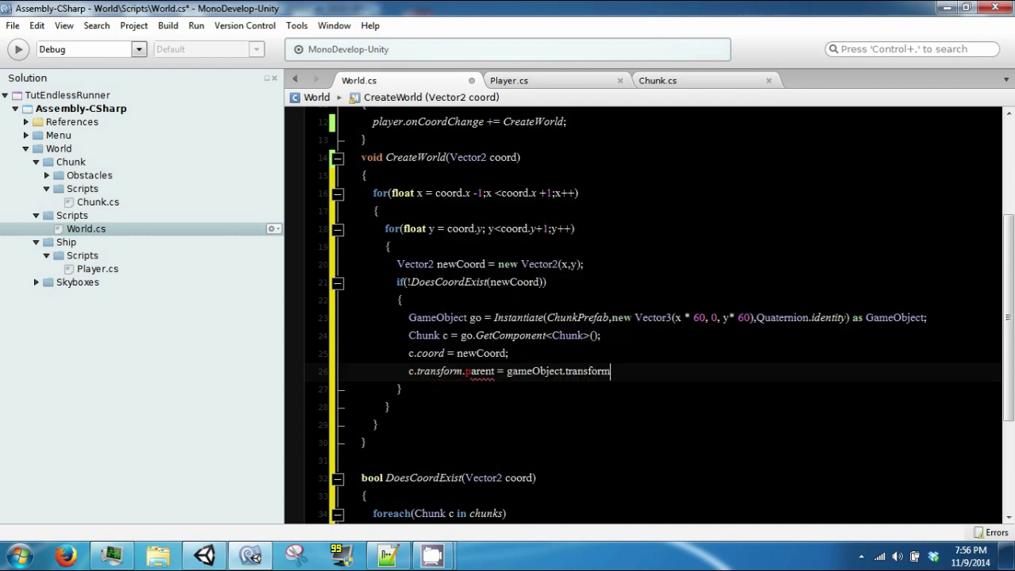
text(;)
key(Return)
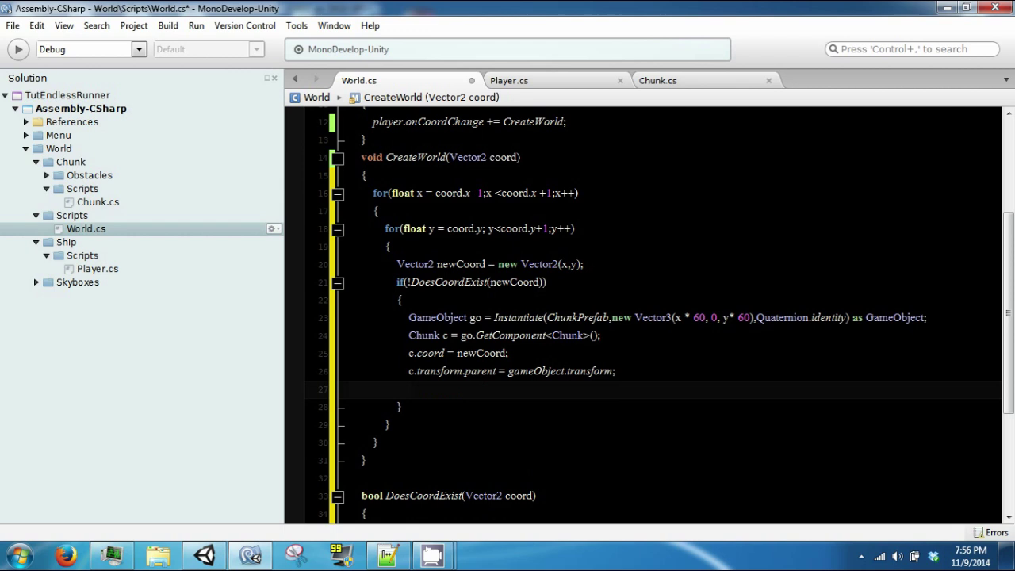
text(chunks.Add)
text((c))
key(Down)
key(Down)
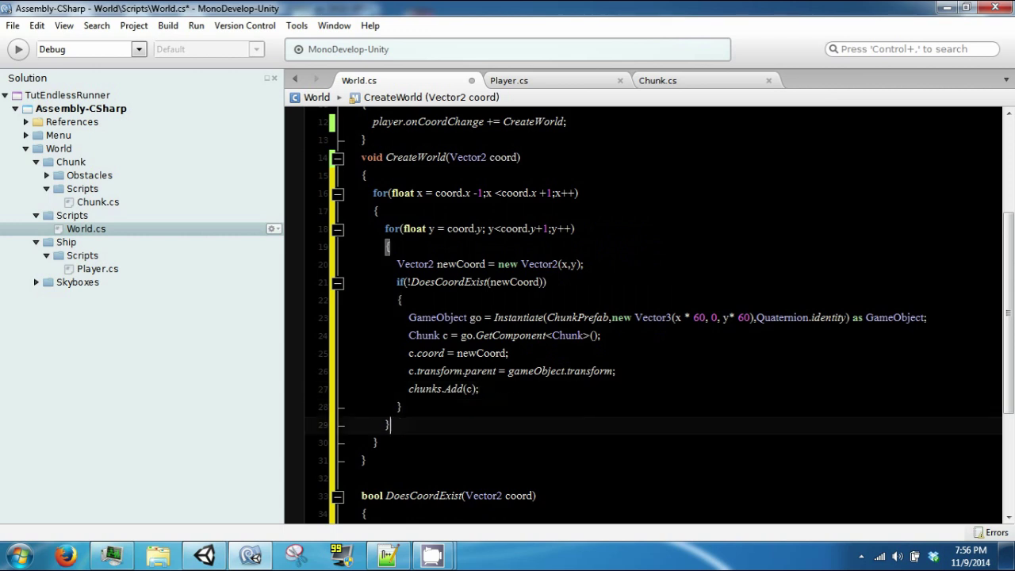
key(Down)
Step: Remove the stray blank line and open a new first line inside Awake()
key(Return)
key(Down)
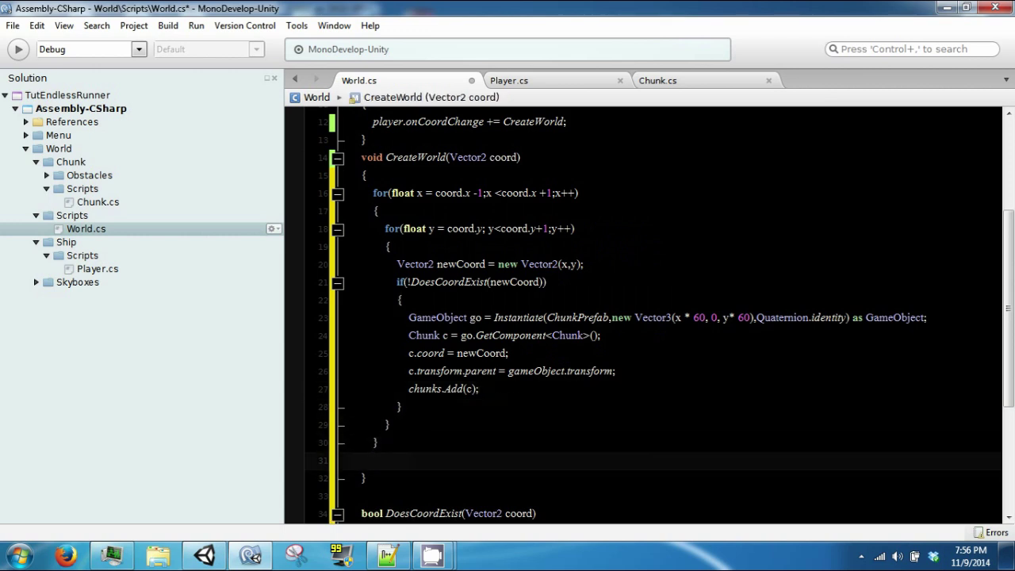
key(Down)
key(Down)
key(Down)
key(Up)
key(Up)
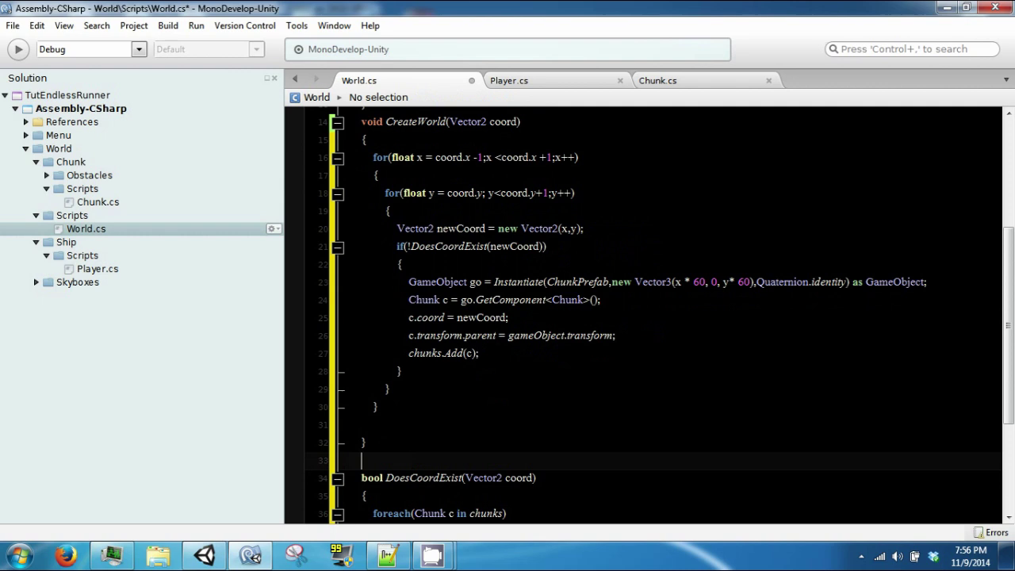
key(Up)
key(Up)
key(Up)
key(Down)
key(BackSpace)
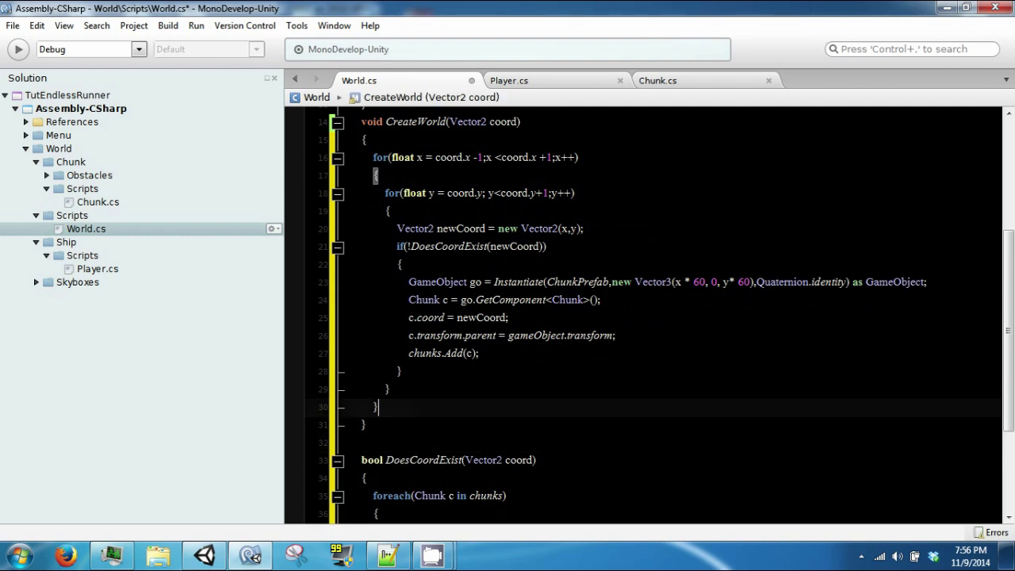
key(Up)
key(Up)
key(Up)
key(Up)
key(Up)
key(Up)
key(Up)
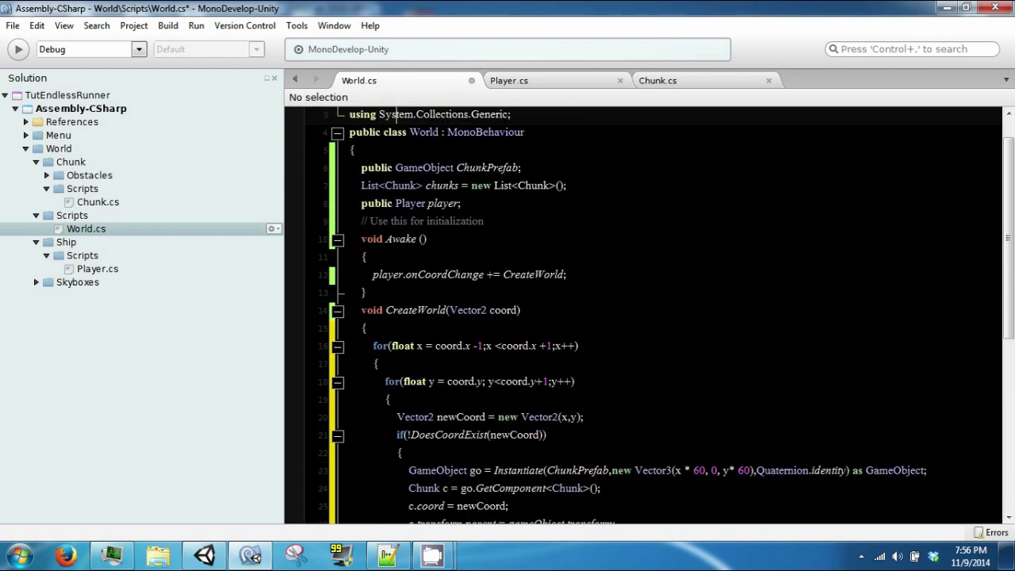
key(Up)
click(446, 279)
key(Return)
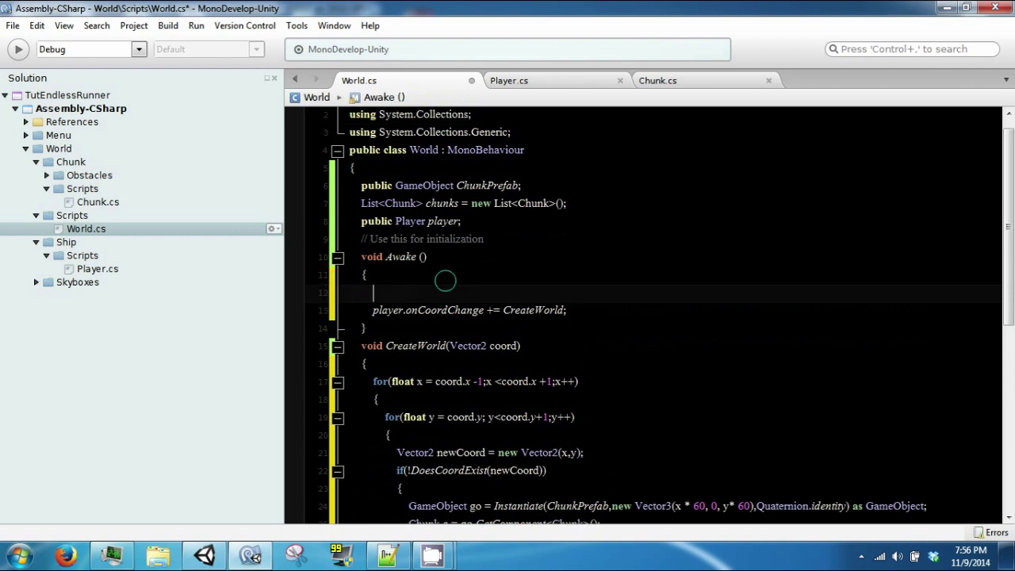
Step: Complete the line as CreateWorld(player.currentCoord); and save World.cs
text(Creat)
key(Return)
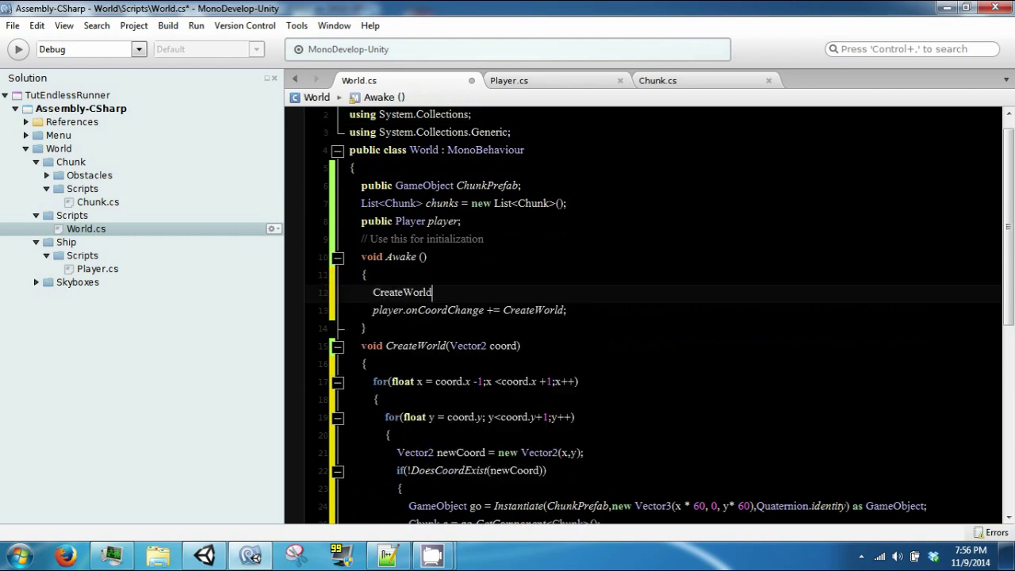
text((pl)
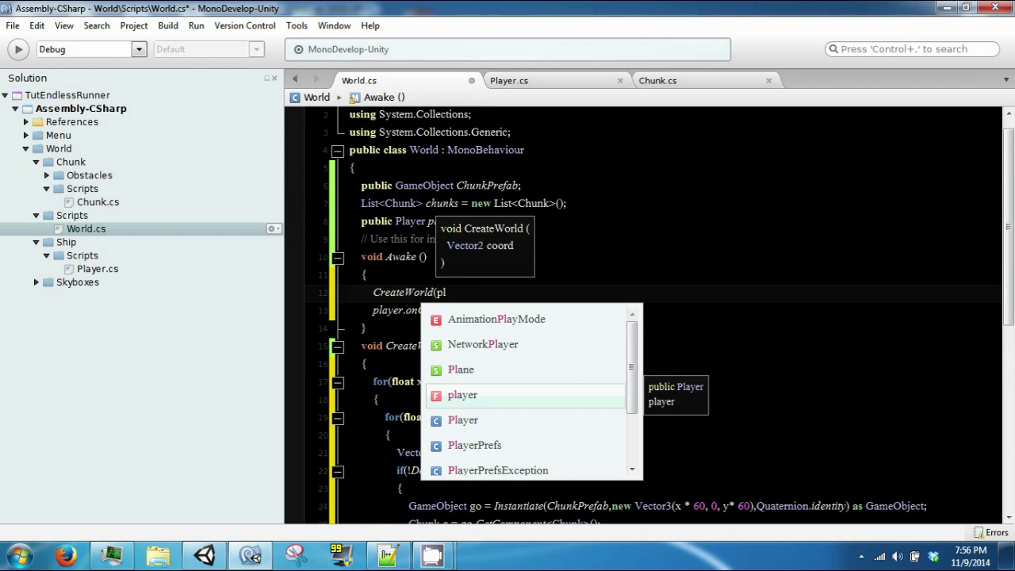
key(Return)
text(.cur)
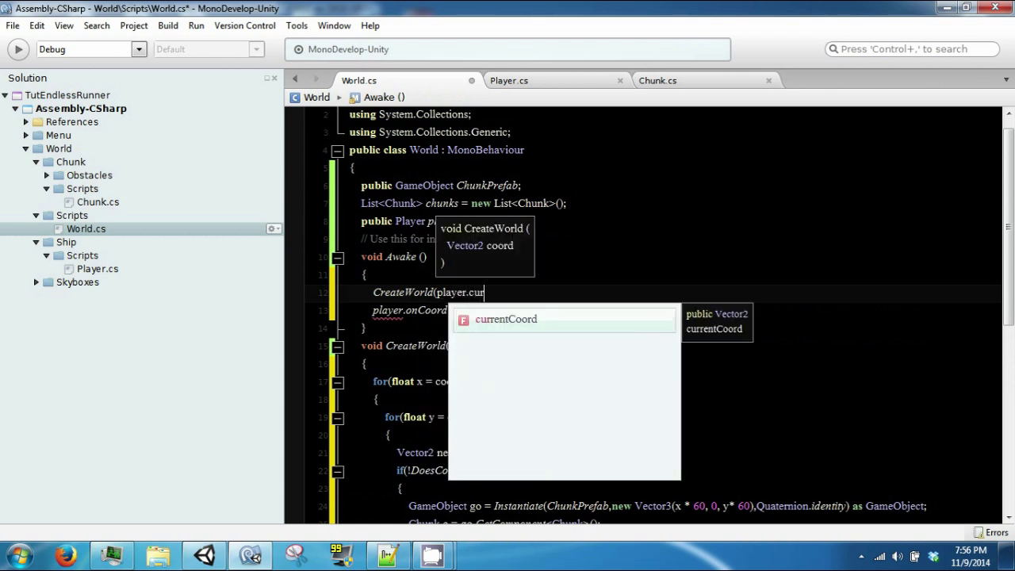
key(Return)
text();)
key(ctrl+s)
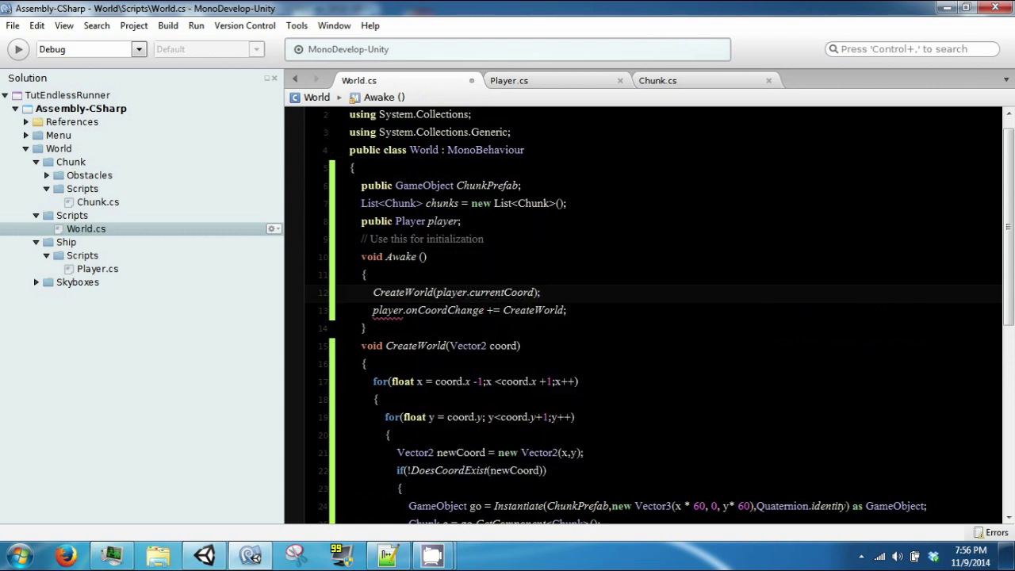
Step: Test-run the scene in play mode, then browse the chunk and World Prefabs folders
key(alt+Tab)
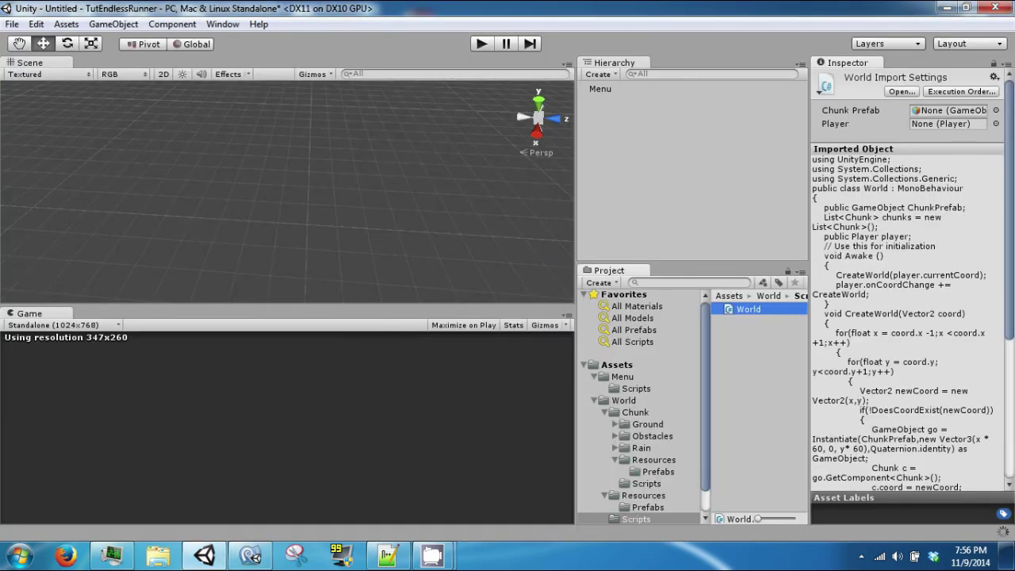
click(482, 43)
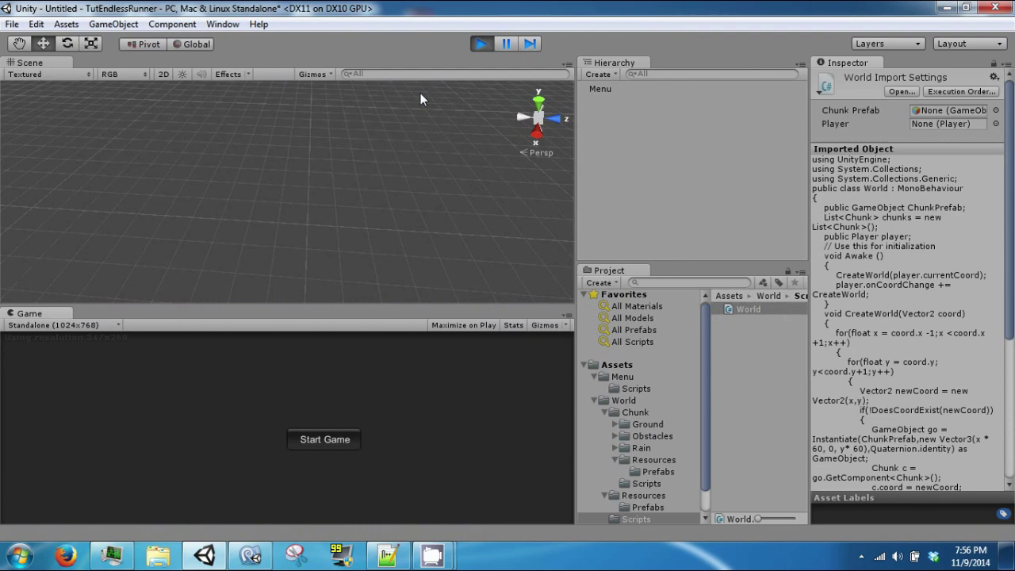
click(487, 43)
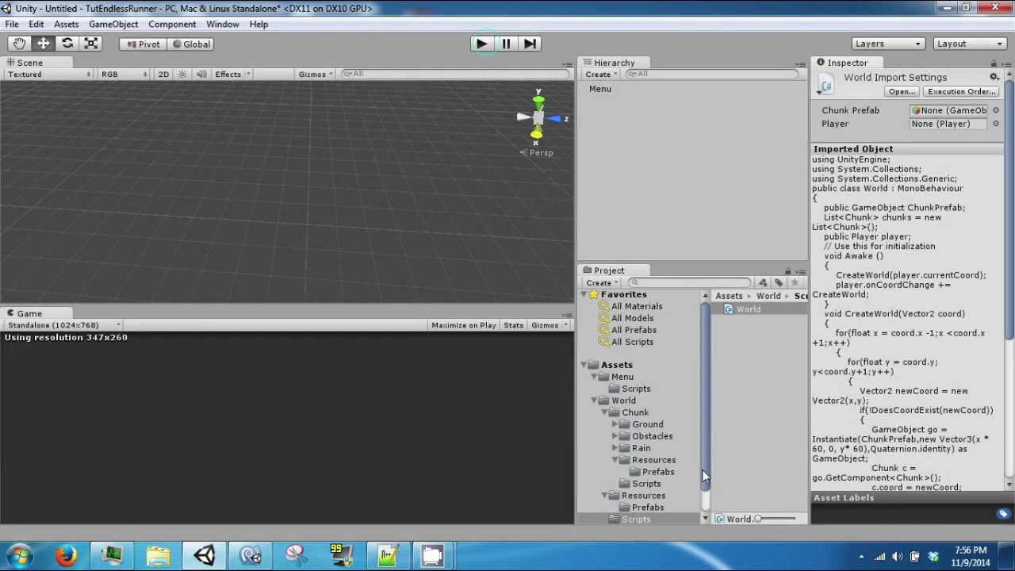
click(678, 472)
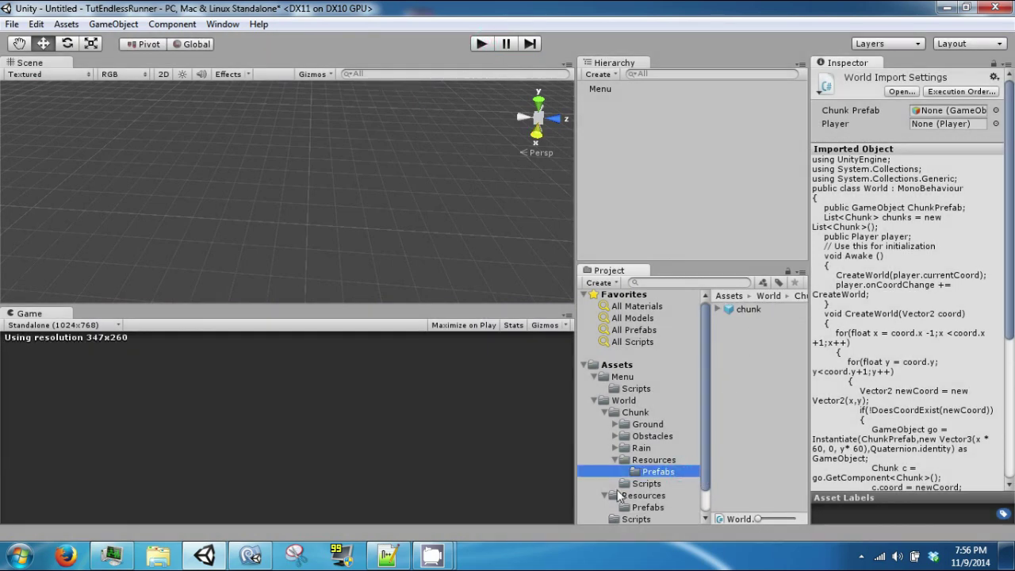
click(639, 506)
Step: Place the World prefab in the scene and assign Player to its Player field
click(749, 309)
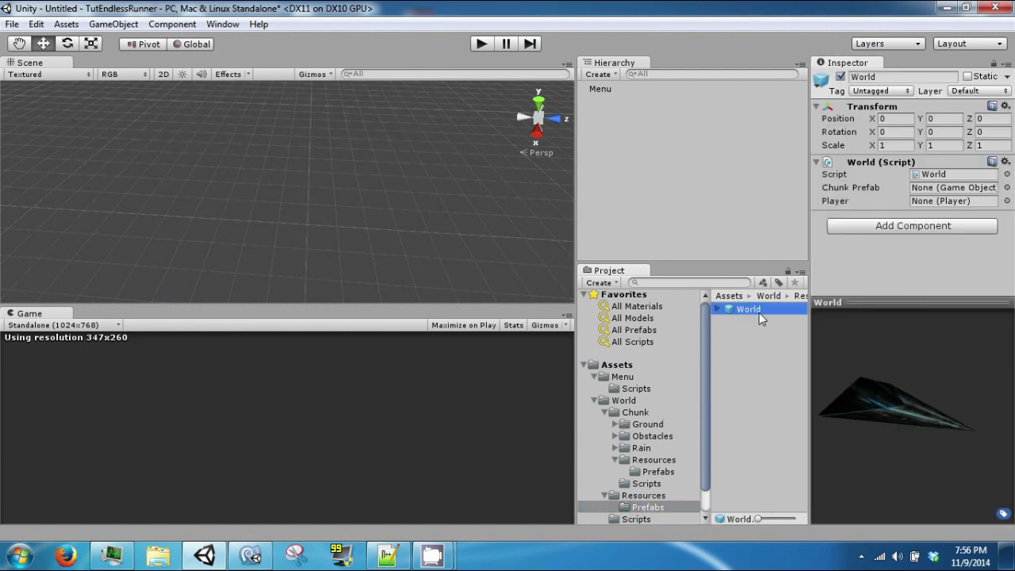
drag(759, 319, 658, 184)
click(584, 101)
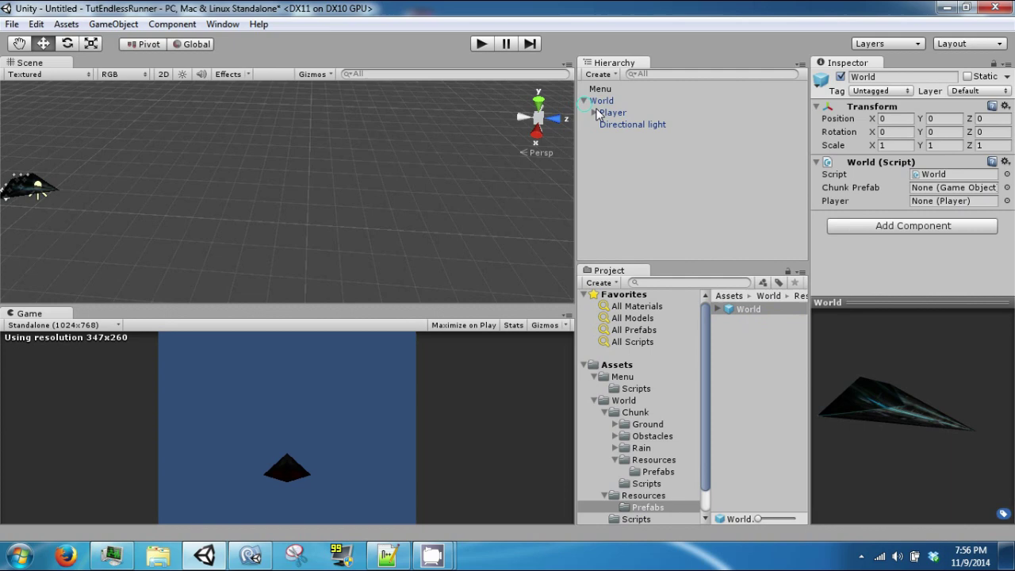
mouse_move(615, 119)
mouse_down()
mouse_move(989, 192)
mouse_move(879, 220)
mouse_up()
click(615, 115)
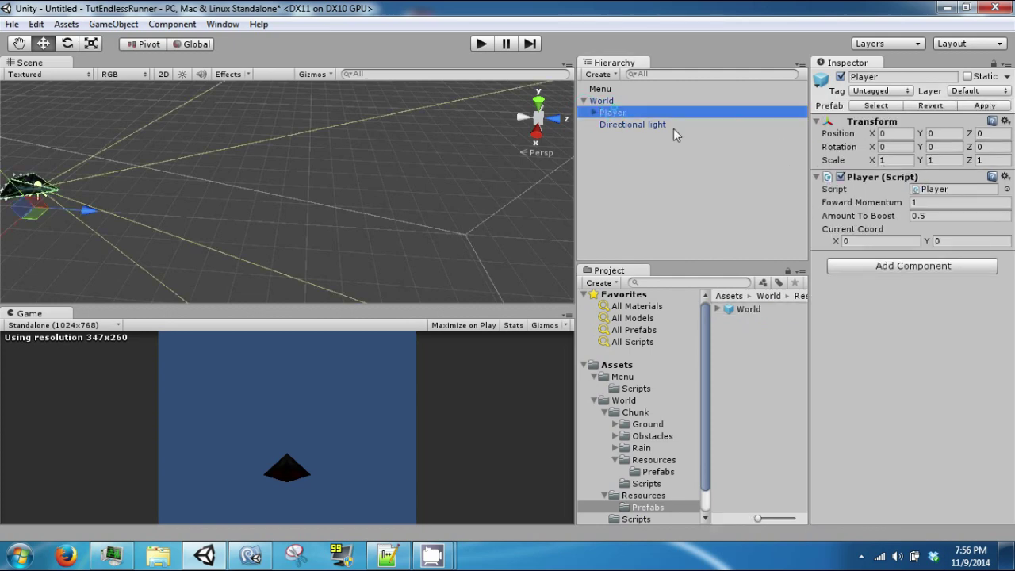
click(668, 81)
click(666, 99)
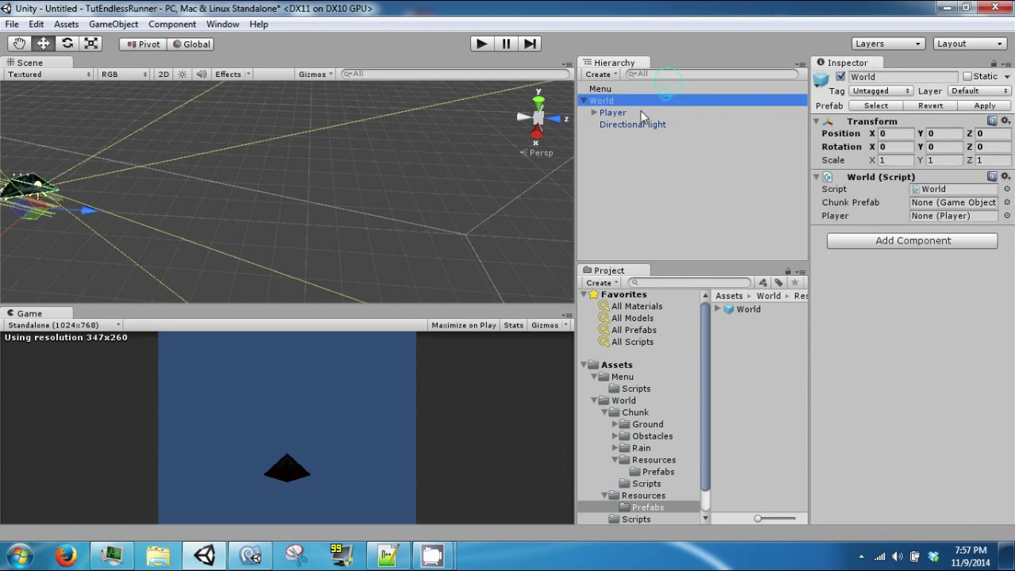
drag(644, 115, 943, 216)
Step: Assign the chunk prefab to Chunk Prefab, apply to the prefab, and delete the instance
click(649, 337)
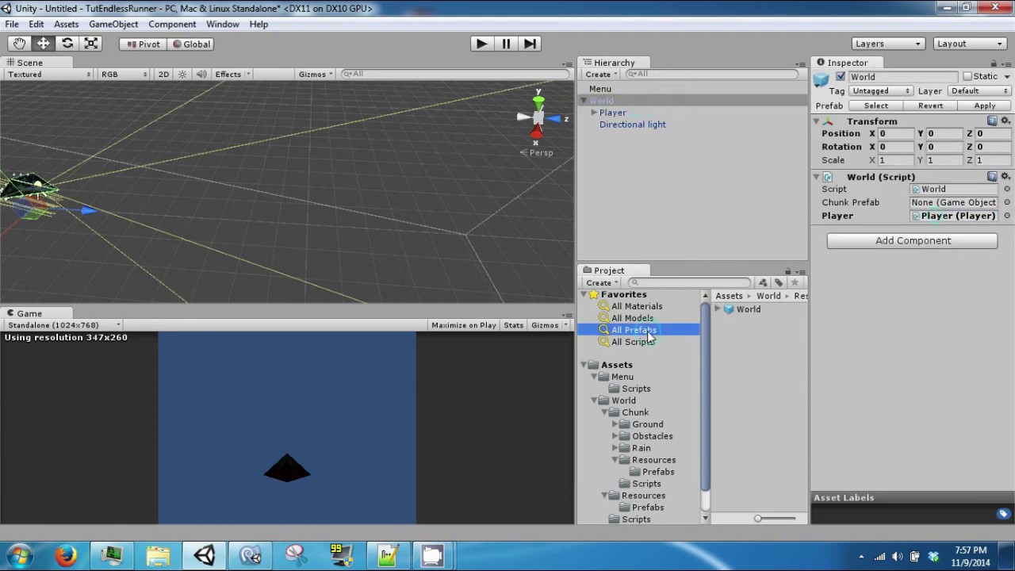
click(658, 472)
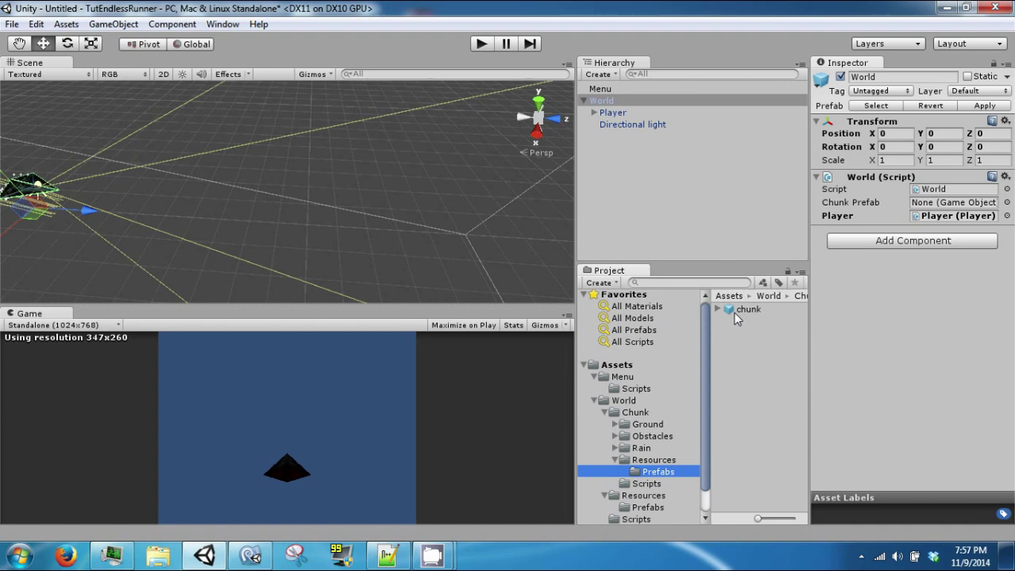
drag(741, 311, 932, 205)
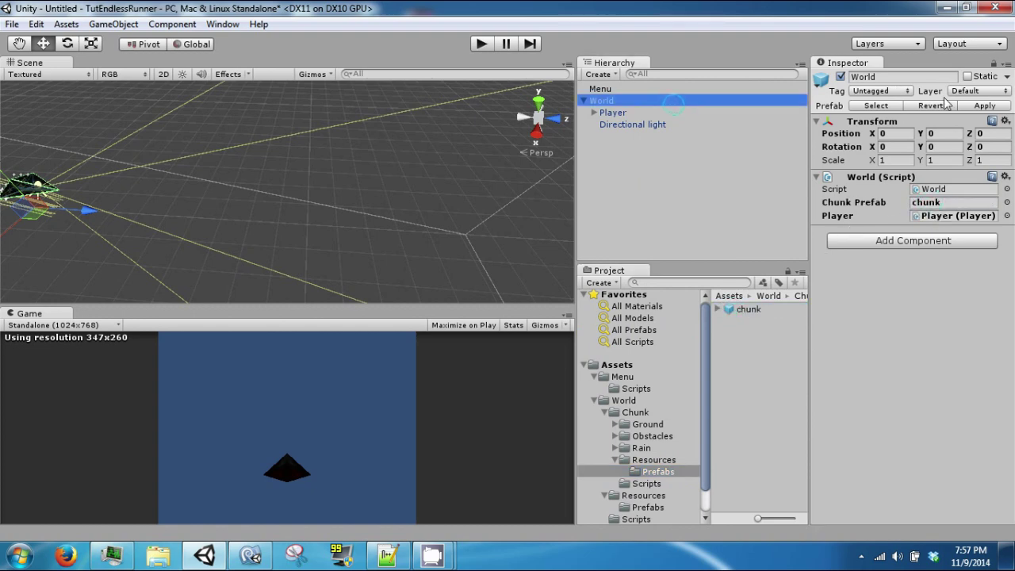
click(984, 105)
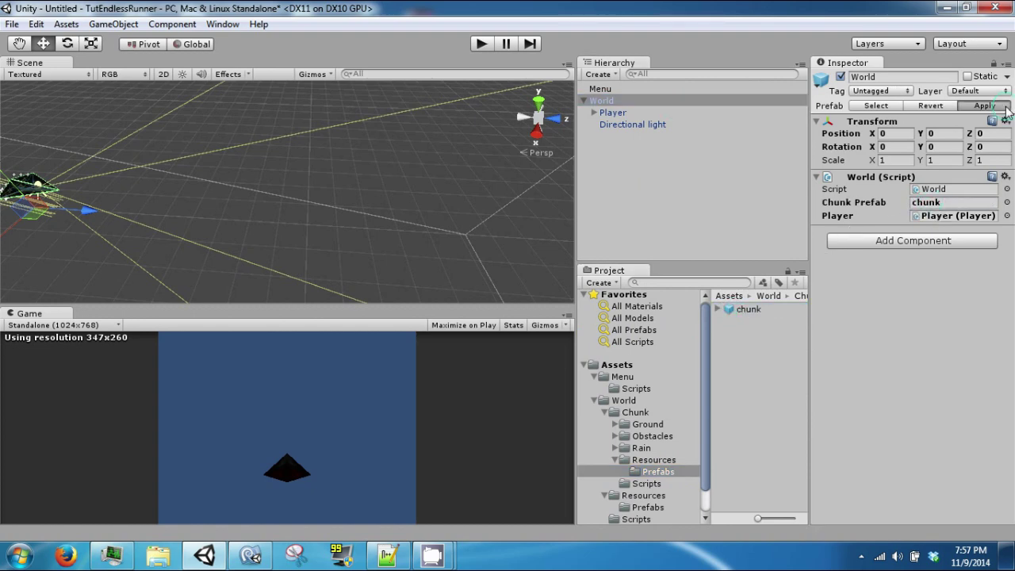
click(636, 101)
key(Delete)
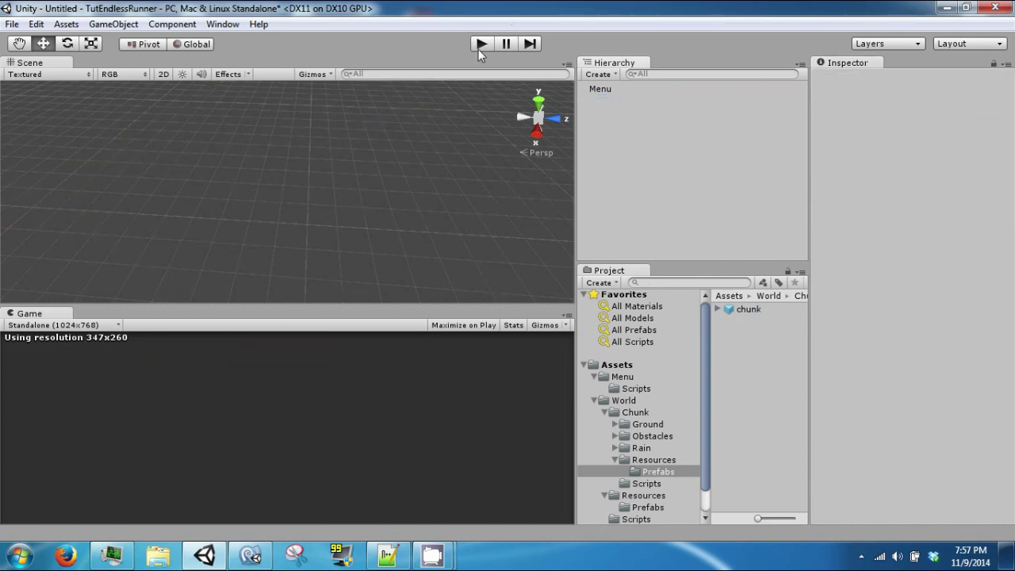
click(478, 50)
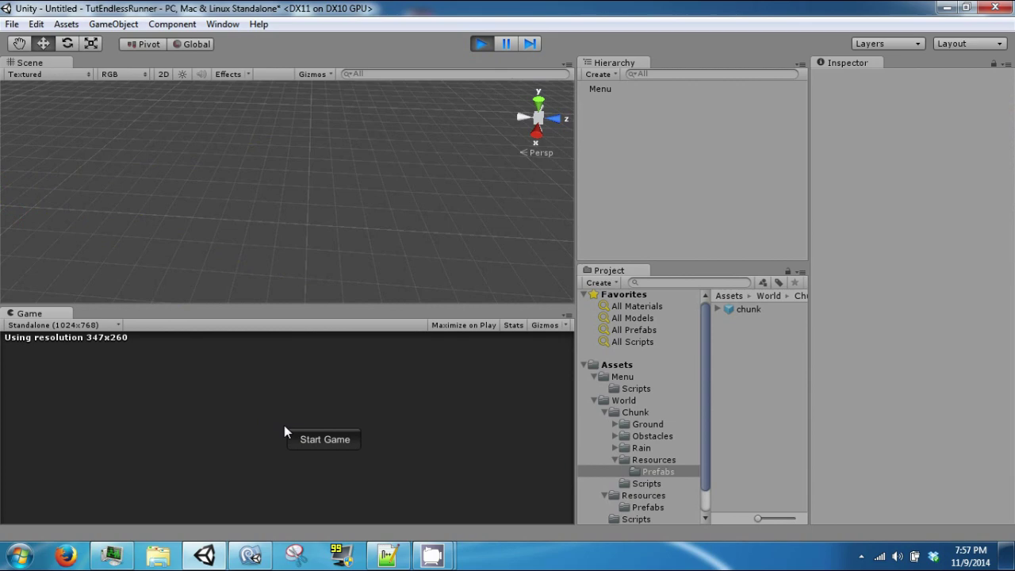
click(294, 439)
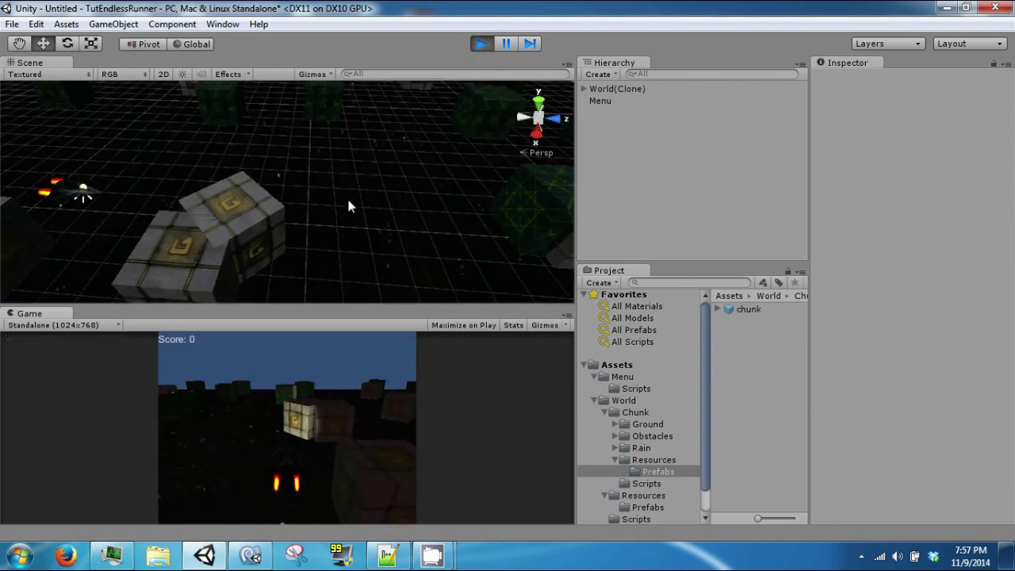
scroll(349, 206, down, 2)
scroll(341, 206, down, 3)
scroll(317, 207, down, 3)
scroll(298, 211, down, 2)
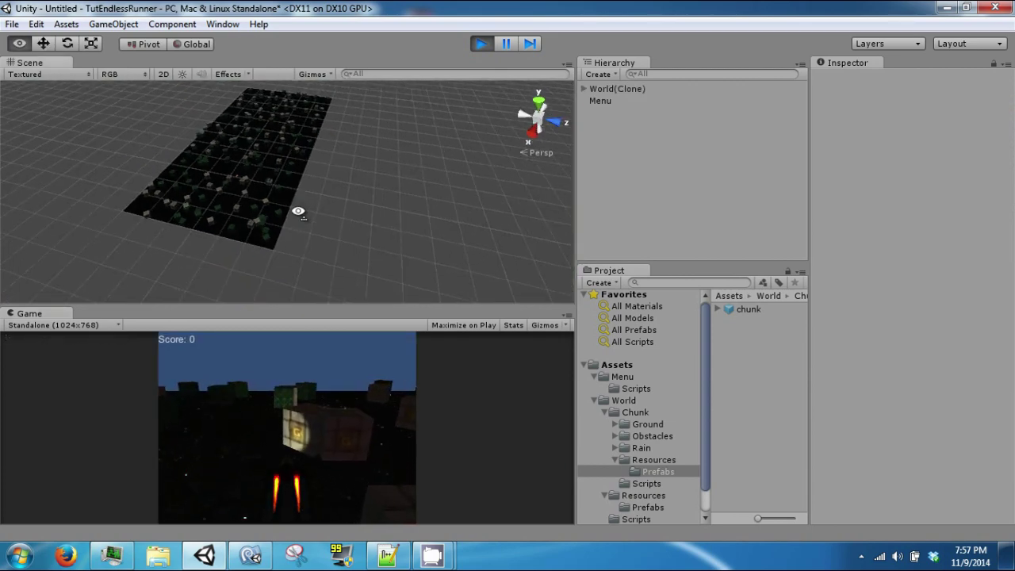
mouse_move(298, 211)
alt+mouse_down()
mouse_move(378, 229)
mouse_move(373, 158)
mouse_move(219, 263)
mouse_move(219, 277)
mouse_move(166, 230)
mouse_move(46, 240)
mouse_move(34, 281)
mouse_move(45, 277)
alt+mouse_up()
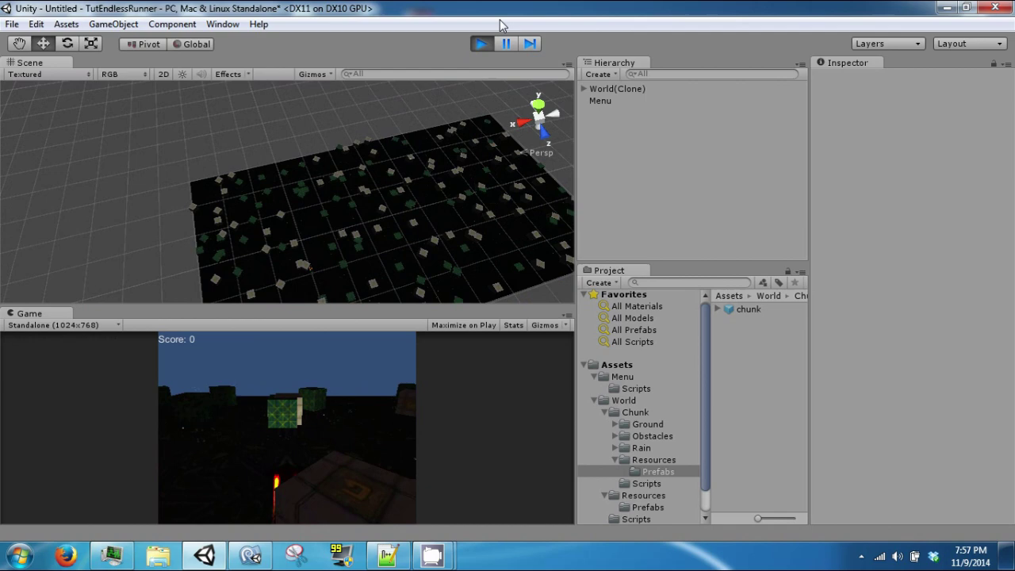
click(418, 203)
click(357, 261)
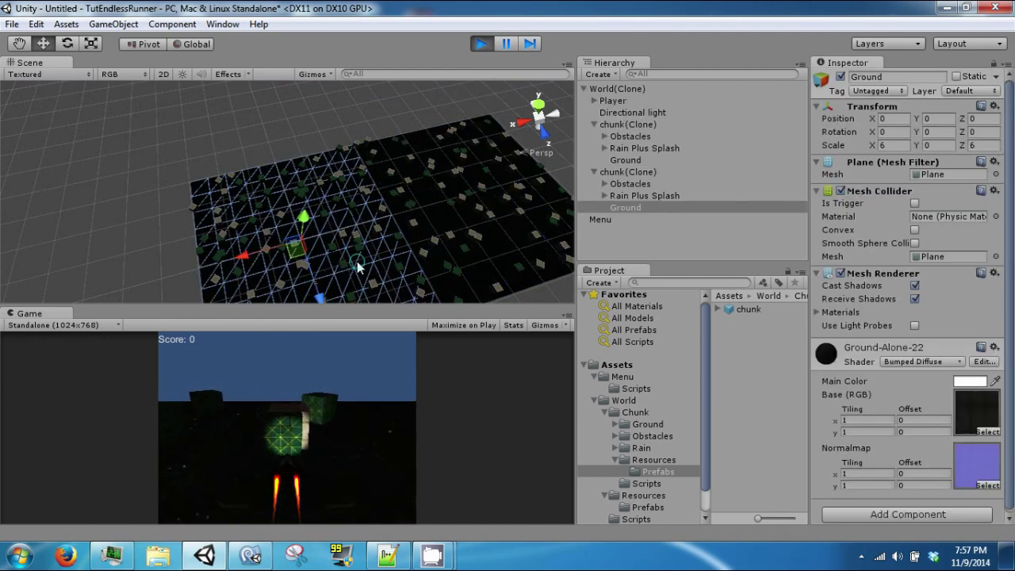
click(596, 125)
click(596, 136)
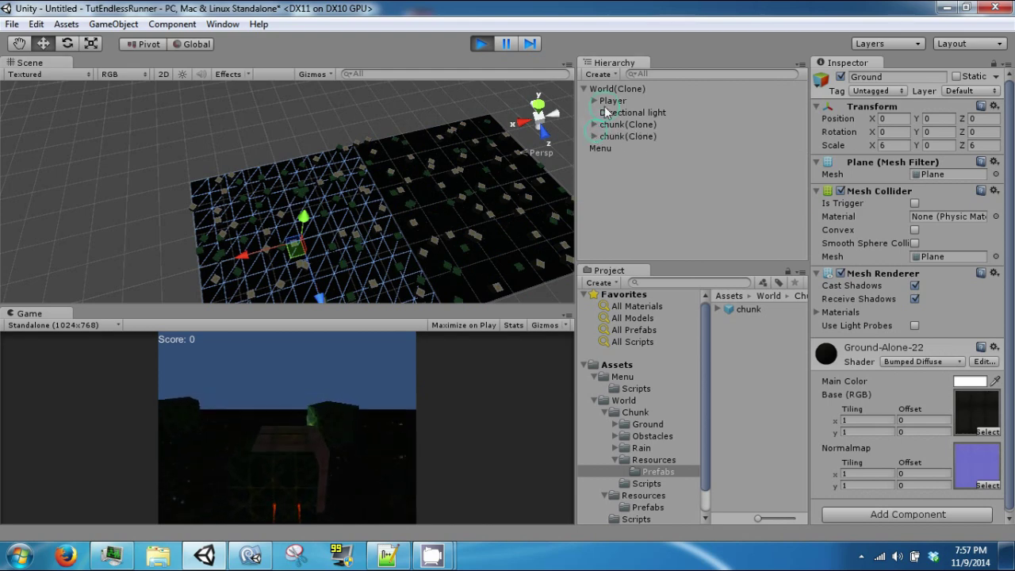
click(604, 112)
key(Down)
key(Down)
key(Up)
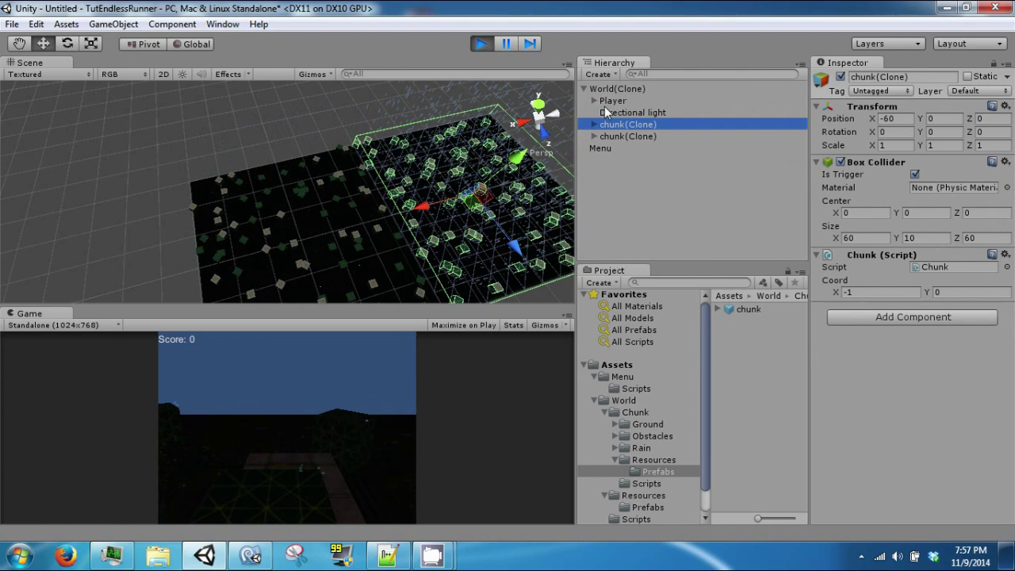
key(Down)
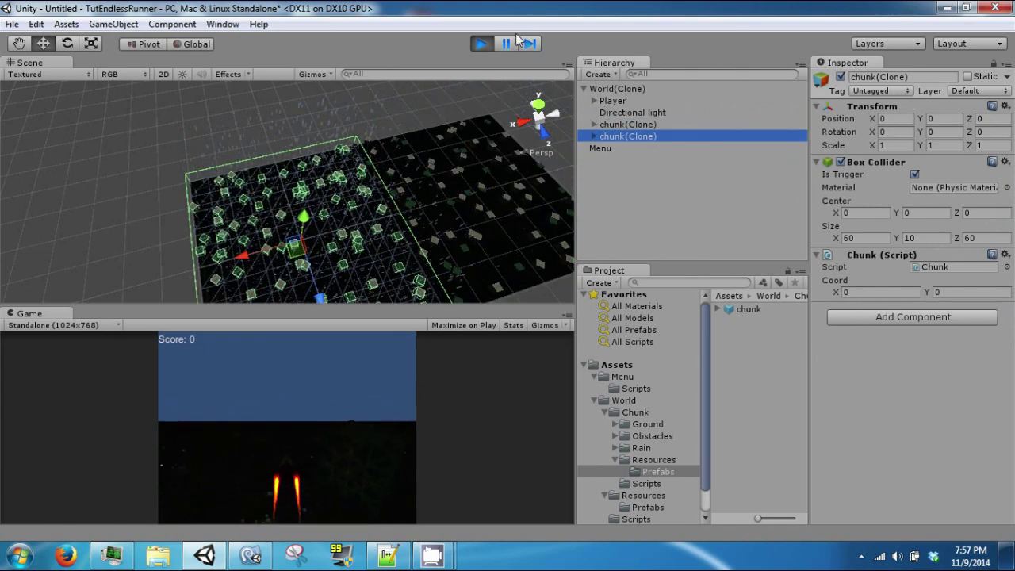
click(481, 43)
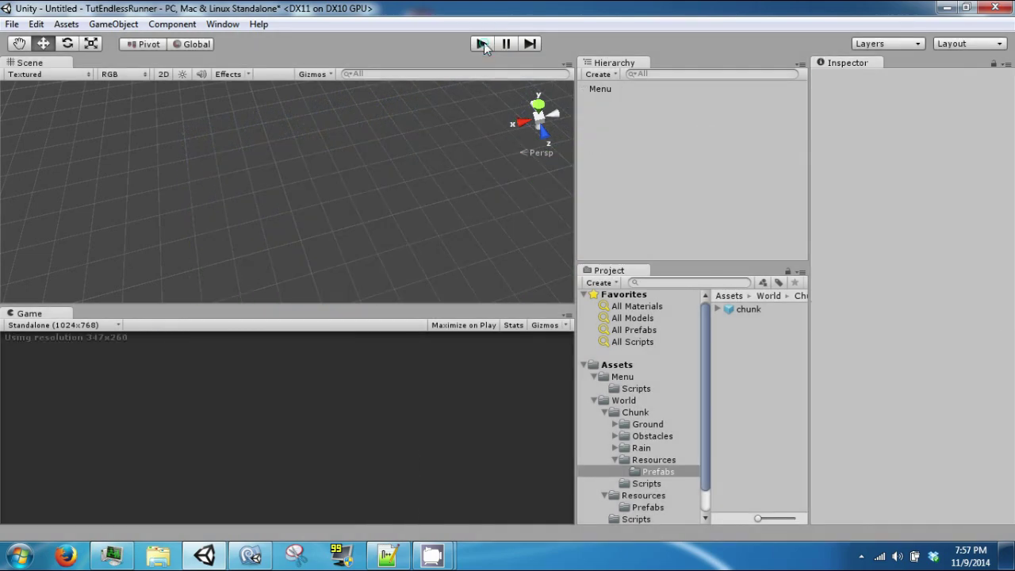
click(432, 273)
key(Down)
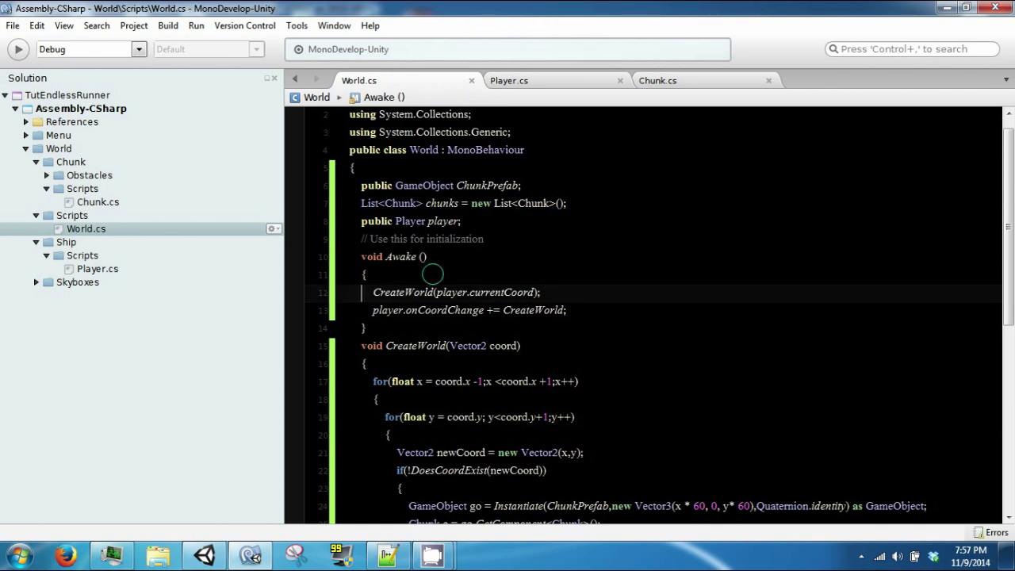
key(Down)
key(Down)
key(Down)
key(Down)
key(Down)
key(Down)
key(Down)
key(Down)
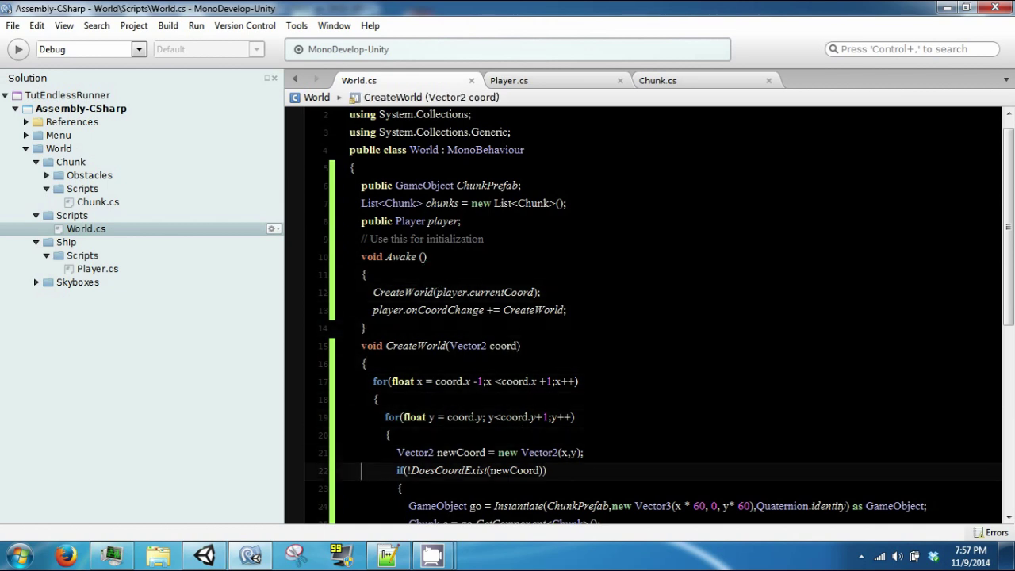
key(Down)
key(Down)
key(Down)
key(Down)
key(Down)
key(Down)
key(Down)
key(Down)
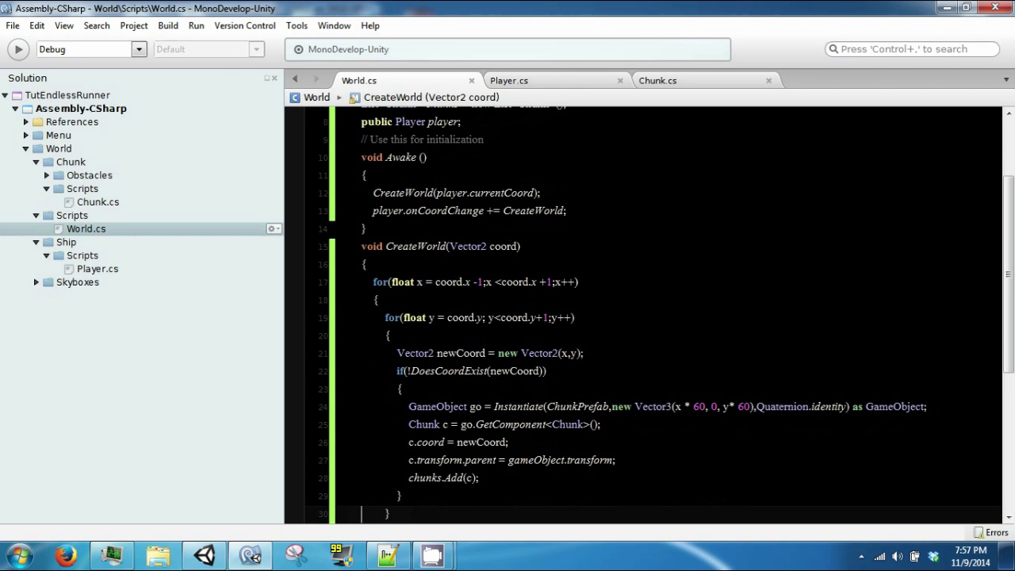
scroll(666, 317, down, 1)
scroll(666, 317, down, 2)
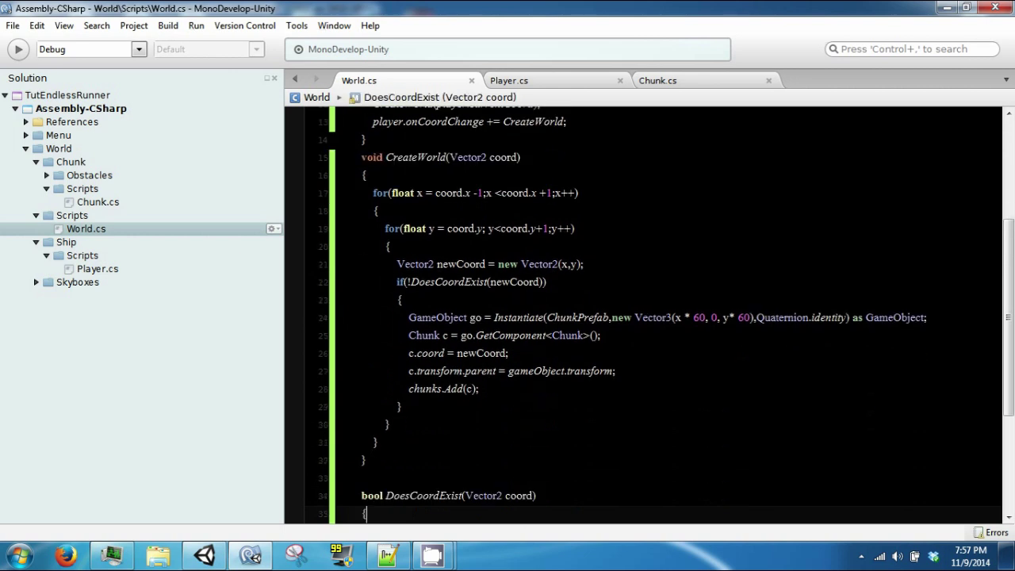
key(Down)
key(Down)
key(Down)
key(Up)
key(Up)
key(Up)
key(Up)
key(Up)
key(Up)
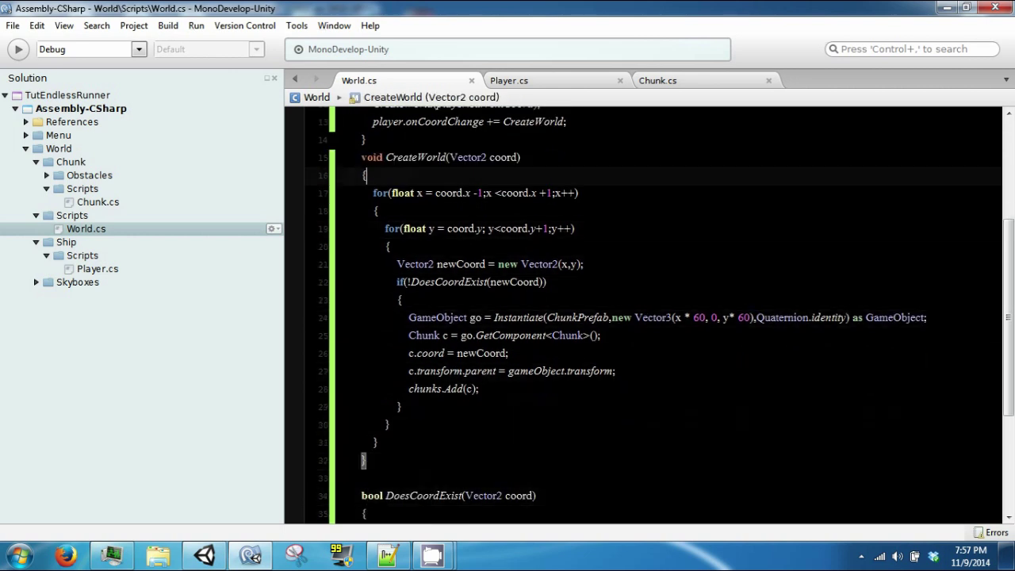
click(449, 196)
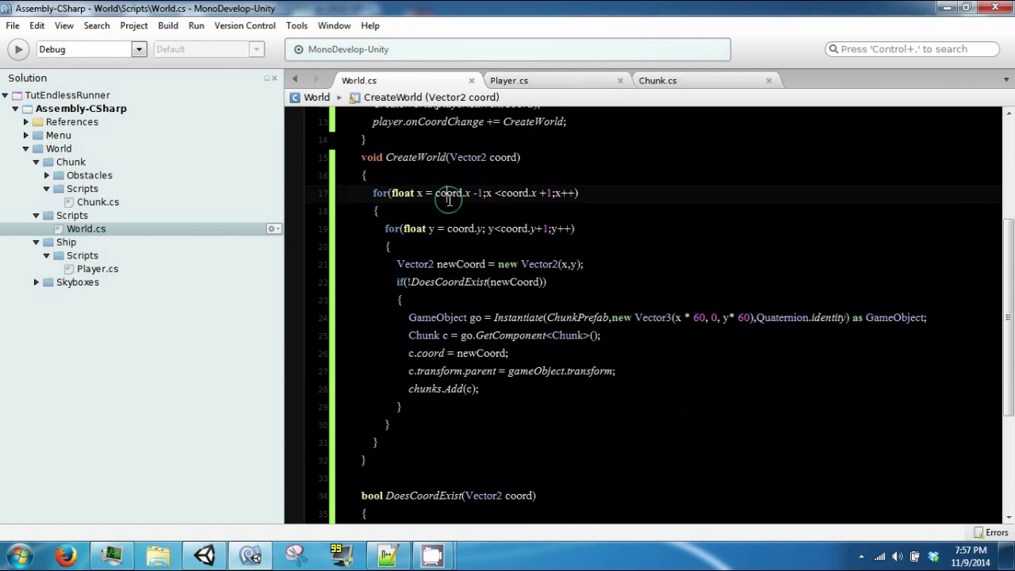
key(alt+Tab)
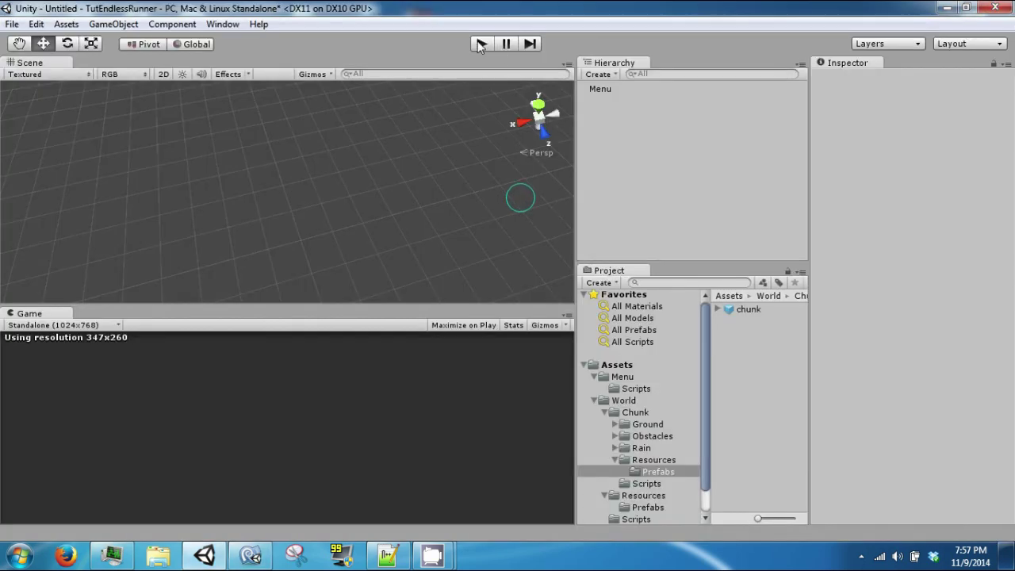
Step: Enter play mode, start the game, and browse World(Clone)'s spawned chunk children
click(479, 45)
click(296, 433)
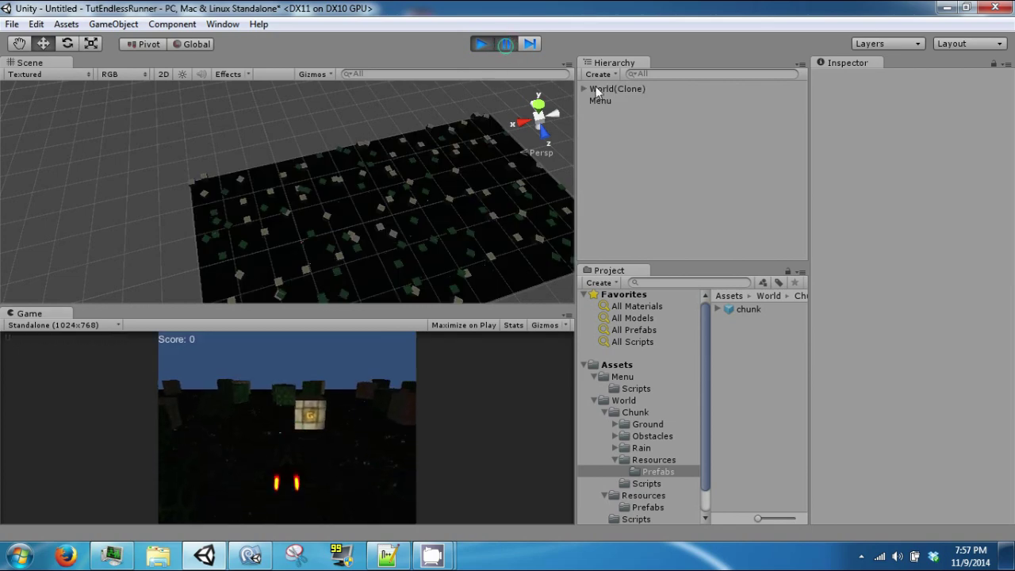
click(596, 89)
key(Down)
key(Down)
key(Down)
key(Down)
key(Down)
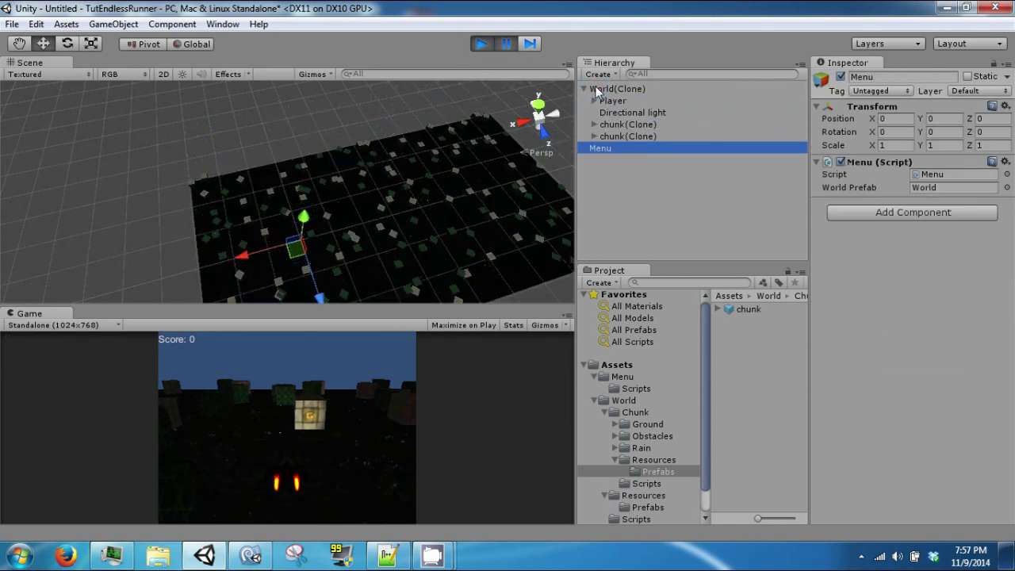
key(Up)
key(Up)
key(Down)
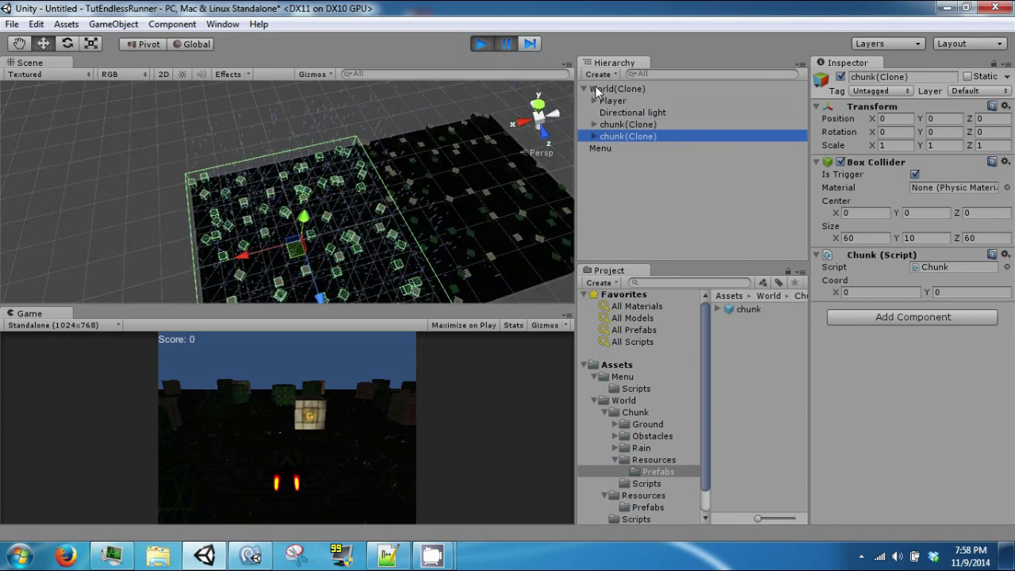
key(Up)
key(Down)
key(Down)
key(Up)
Step: Check the Player at (0,0) and the chunk clones' Coords, (-1,0) and (0,0)
click(612, 102)
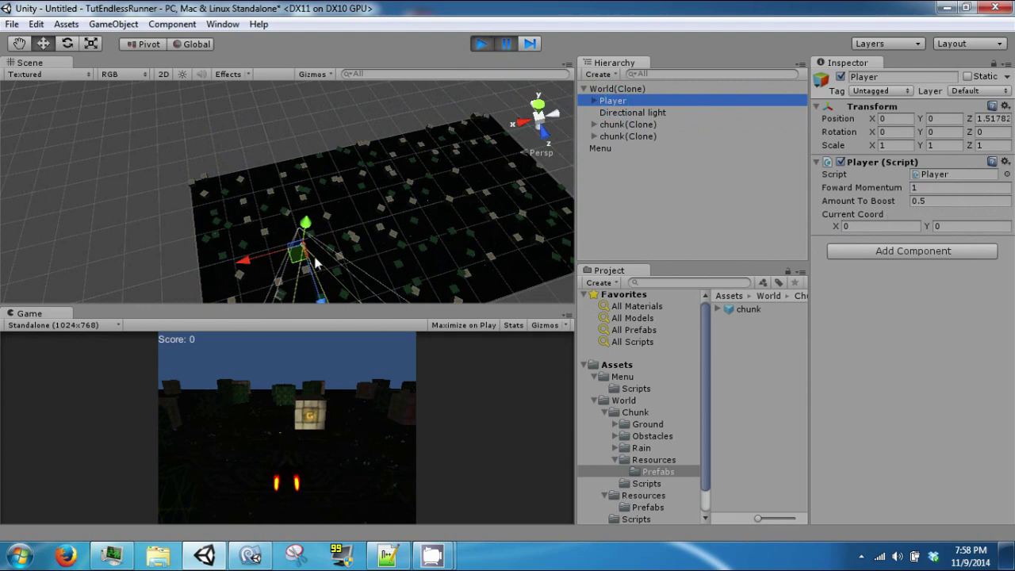
click(354, 168)
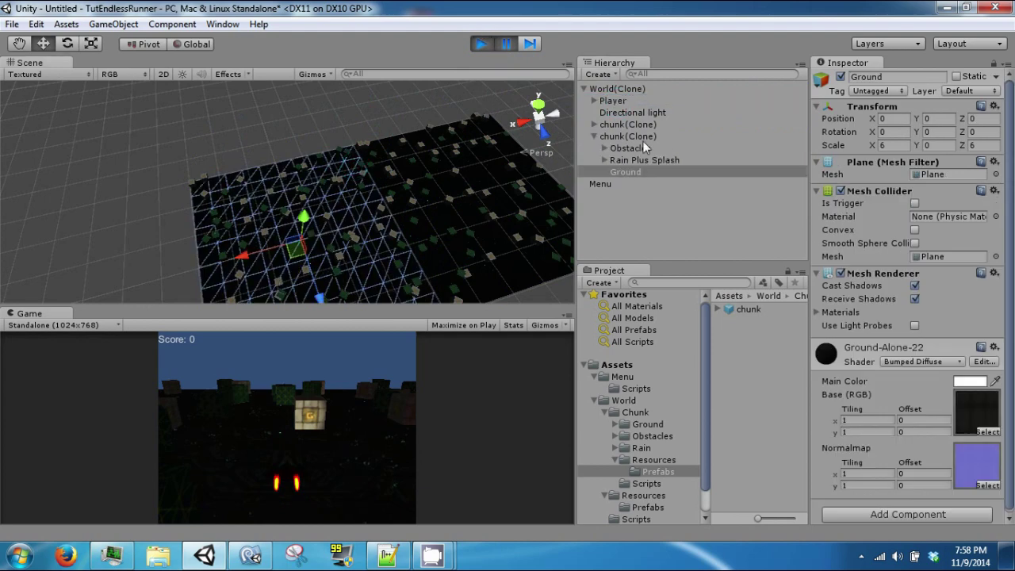
click(634, 136)
click(648, 125)
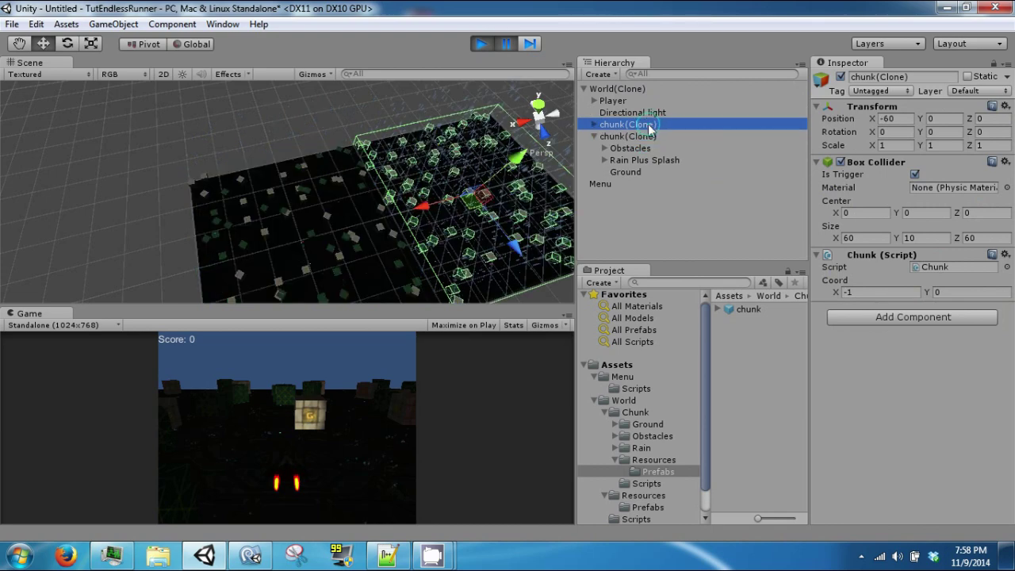